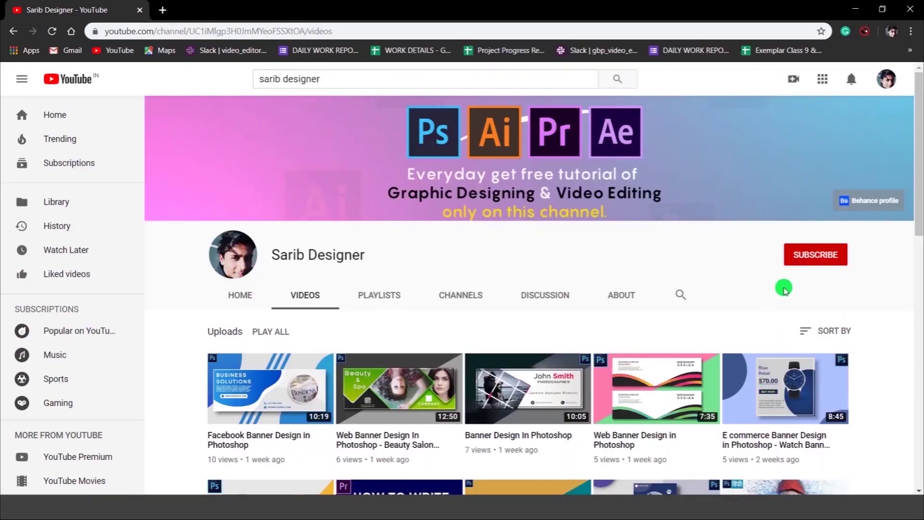
Step: Subscribe to the design tutorials channel and set its notification bell to All
{"action": "left_click", "coordinate": [794, 257]}
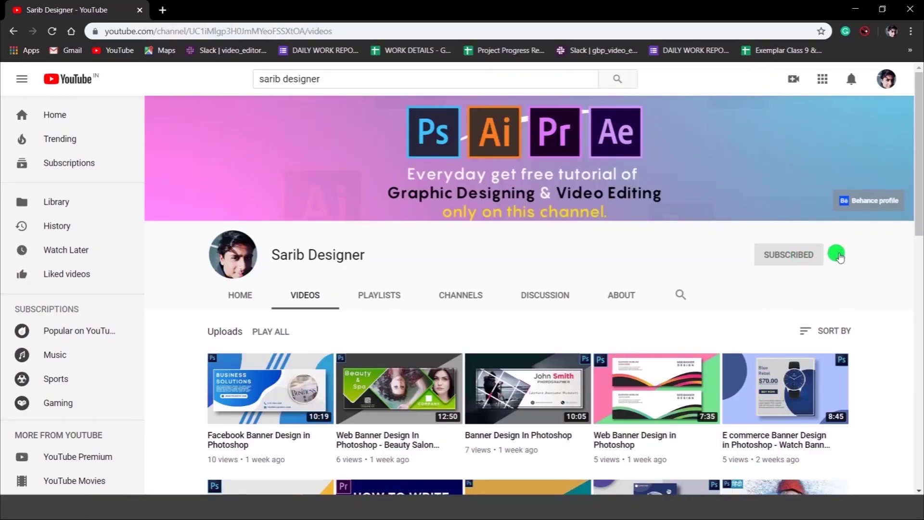
{"action": "left_click", "coordinate": [838, 255]}
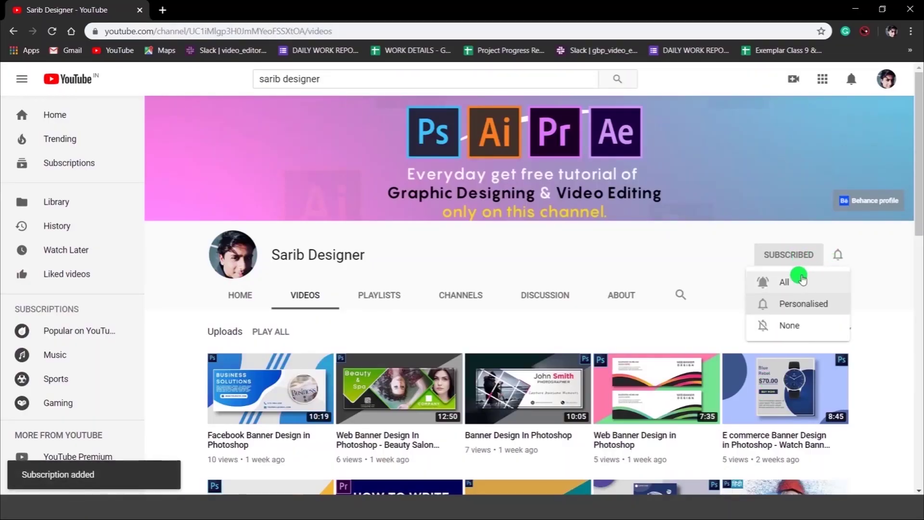
{"action": "left_click", "coordinate": [801, 279]}
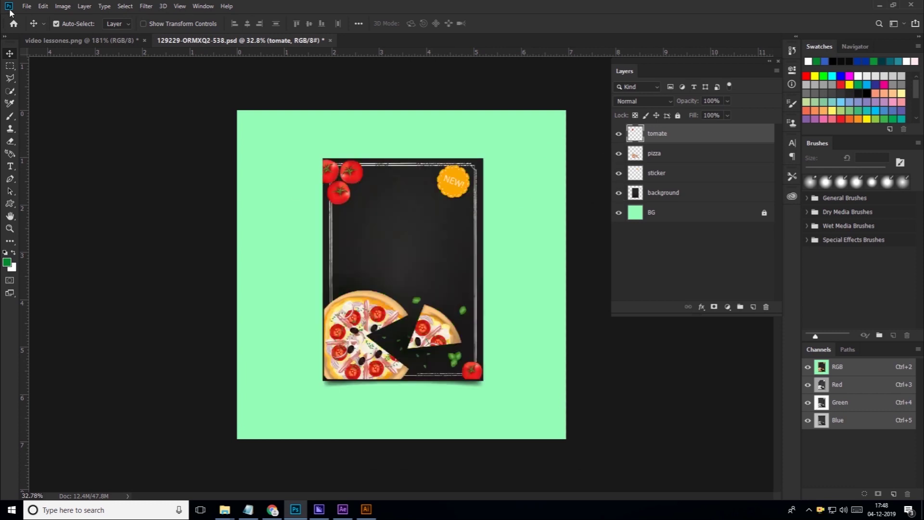
Step: Create a blank A4 'flyer design' document at 300 ppi, then return to the pizza PSD
{"action": "left_click", "coordinate": [26, 5]}
{"action": "left_click", "coordinate": [26, 6]}
{"action": "key", "text": "ctrl+n"}
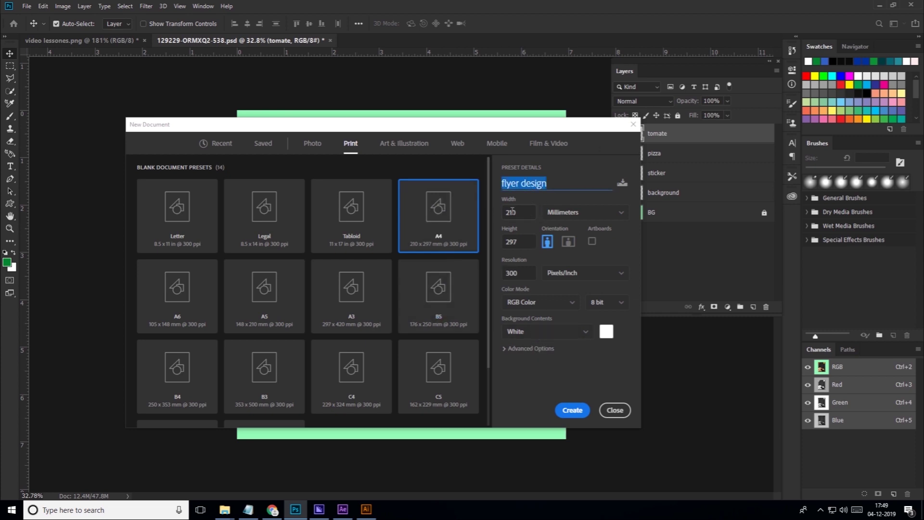
{"action": "left_click", "coordinate": [512, 212]}
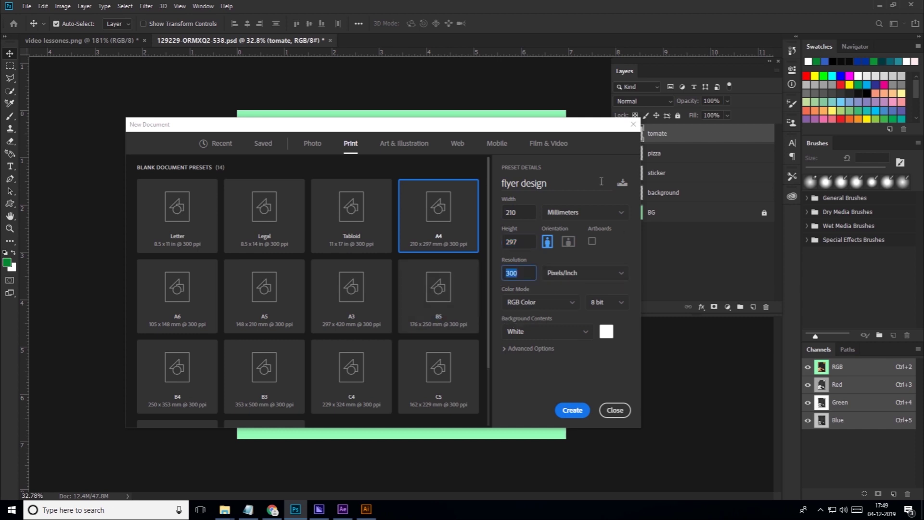
{"action": "left_click", "coordinate": [578, 418]}
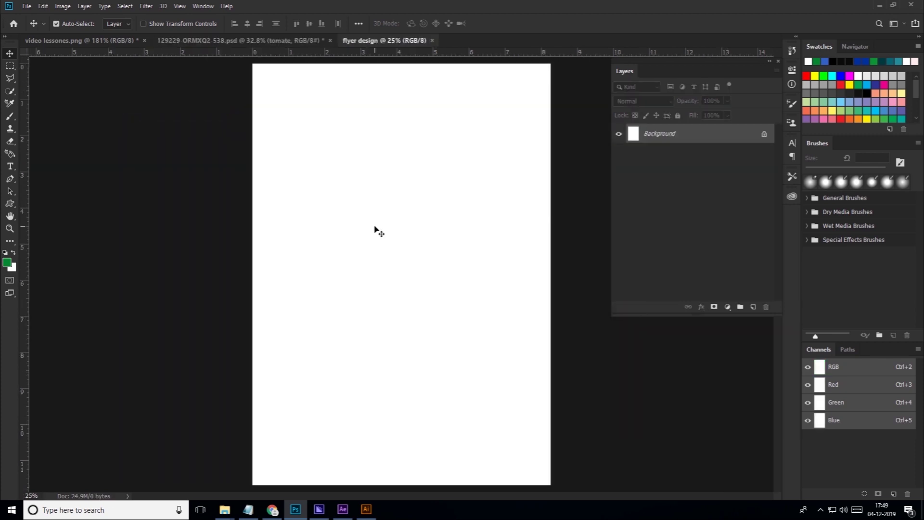
{"action": "scroll", "coordinate": [447, 239], "scroll_direction": "down", "scroll_amount": 2}
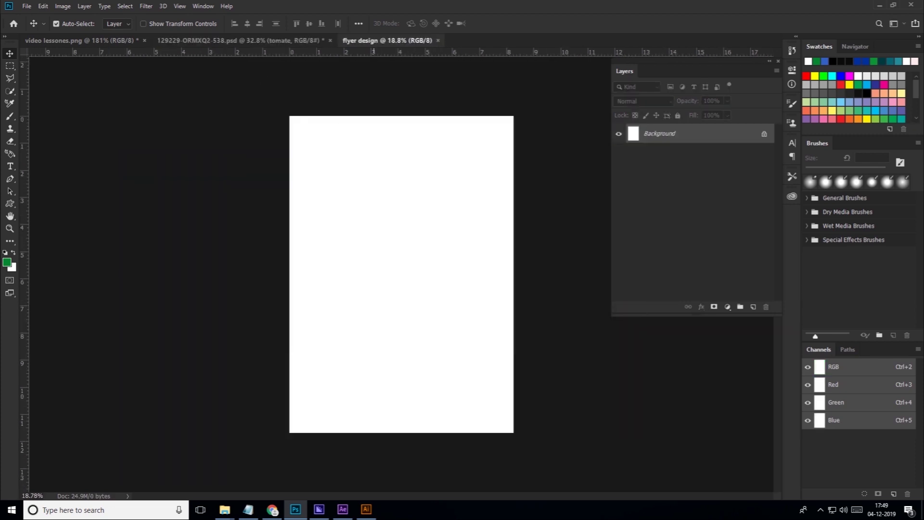
{"action": "left_click", "coordinate": [205, 44]}
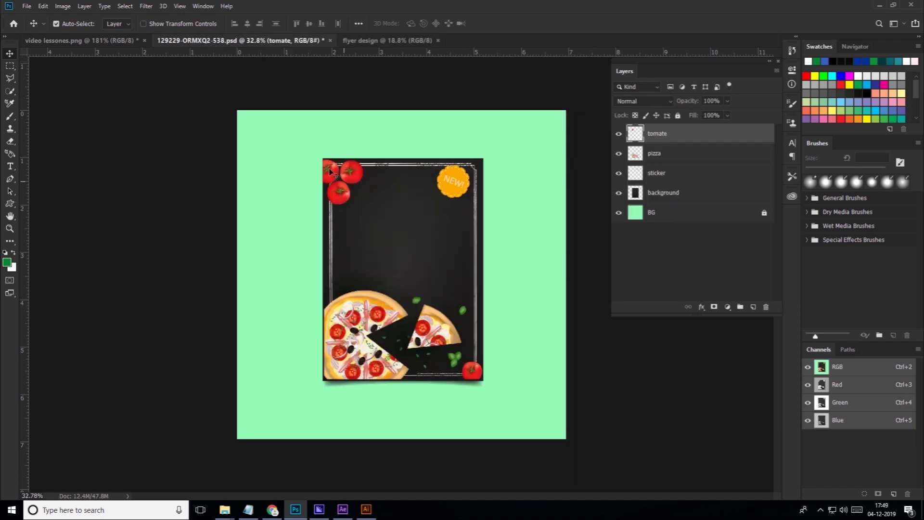
Step: Bring the chalkboard background into flyer design scaled ~252%, then drag in tomate, pizza and sticker layers
{"action": "mouse_move", "coordinate": [424, 236]}
{"action": "left_mouse_down"}
{"action": "mouse_move", "coordinate": [404, 26]}
{"action": "mouse_move", "coordinate": [408, 276]}
{"action": "left_mouse_up"}
{"action": "left_click", "coordinate": [43, 7]}
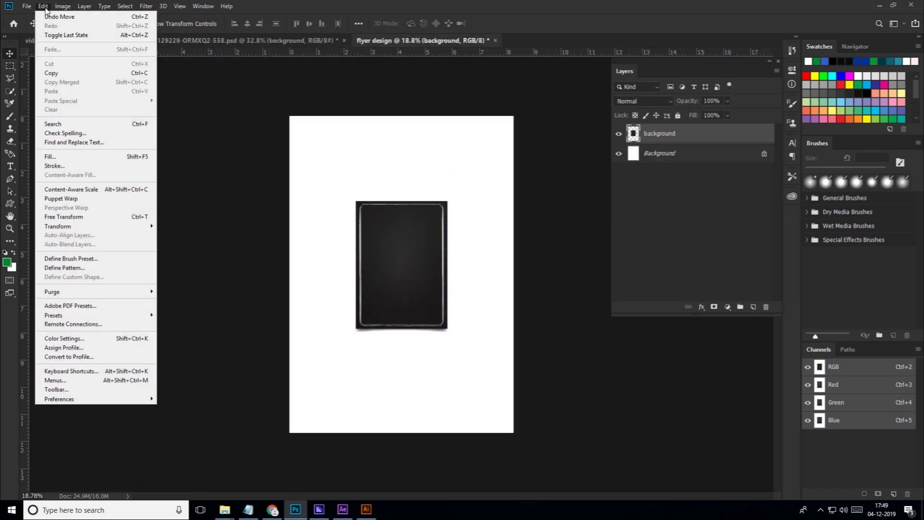
{"action": "left_click", "coordinate": [62, 216]}
{"action": "left_click_drag", "start_coordinate": [447, 332], "coordinate": [518, 442]}
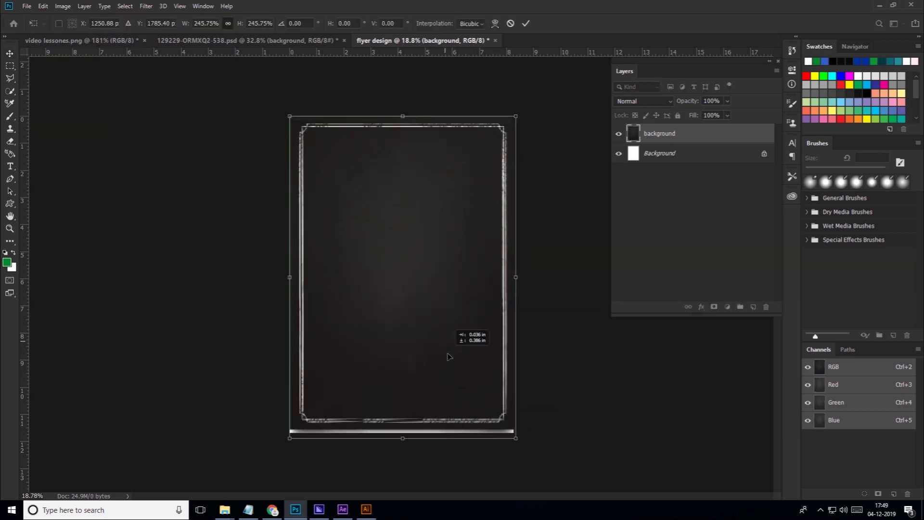
{"action": "left_click", "coordinate": [527, 25]}
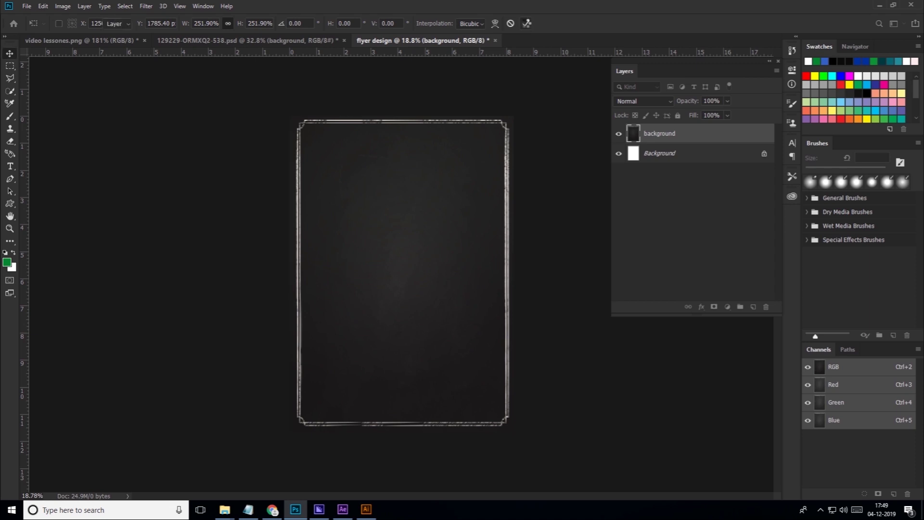
{"action": "left_click", "coordinate": [226, 40]}
{"action": "mouse_move", "coordinate": [368, 303]}
{"action": "left_mouse_down"}
{"action": "mouse_move", "coordinate": [364, 40]}
{"action": "mouse_move", "coordinate": [411, 298]}
{"action": "left_mouse_up"}
Step: Scale the tomato, pizza and sticker layers to about 228% and lower the pizza slightly
{"action": "left_click", "coordinate": [44, 5]}
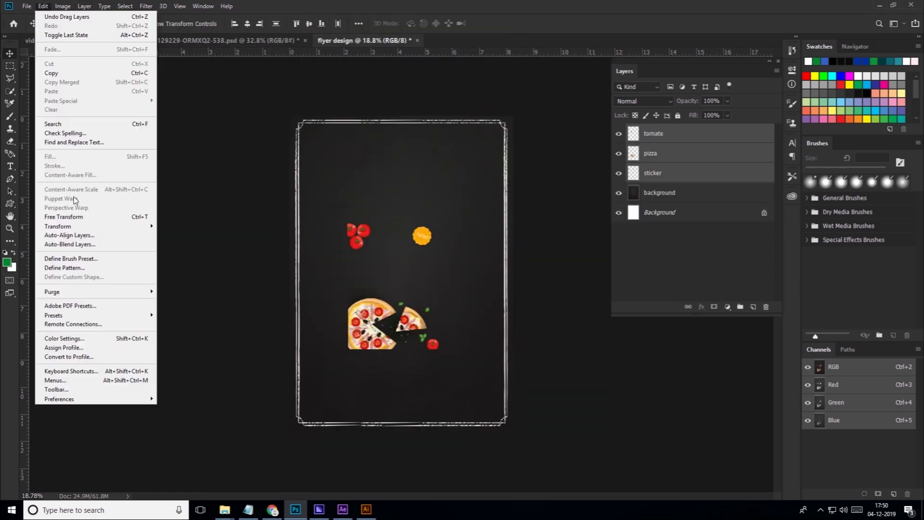
{"action": "left_click", "coordinate": [92, 218]}
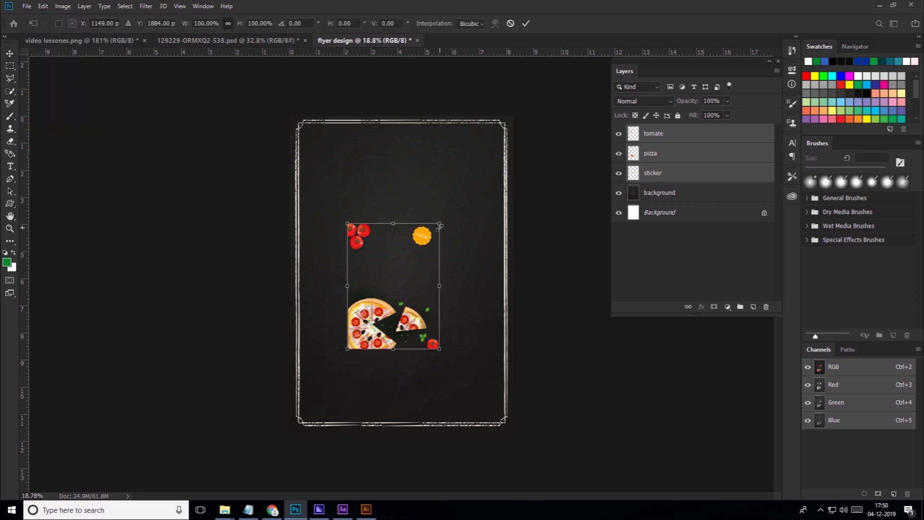
{"action": "left_click_drag", "start_coordinate": [440, 226], "coordinate": [507, 125]}
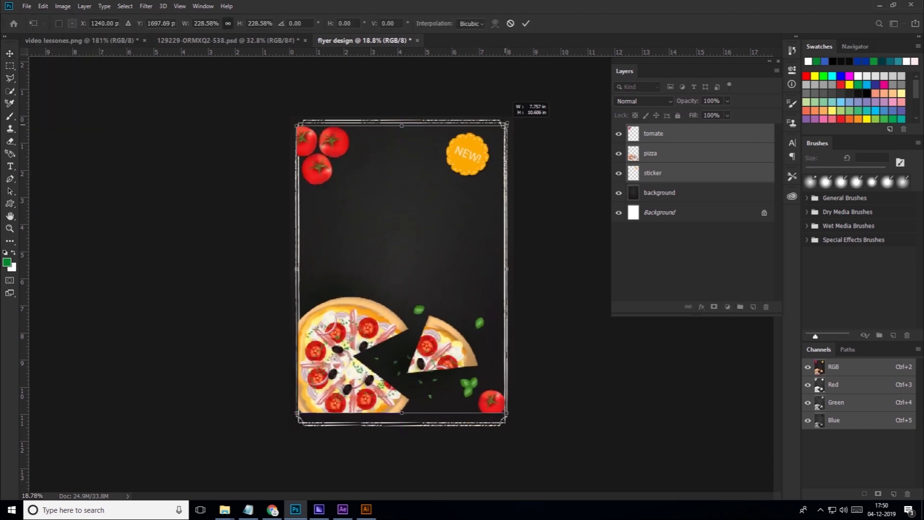
{"action": "left_click", "coordinate": [526, 24]}
{"action": "left_click_drag", "start_coordinate": [371, 340], "coordinate": [369, 352]}
Step: Enlarge the pizza along the bottom, nudge the NEW! sticker right and tomatoes into the top-left
{"action": "key", "text": "ctrl+plus"}
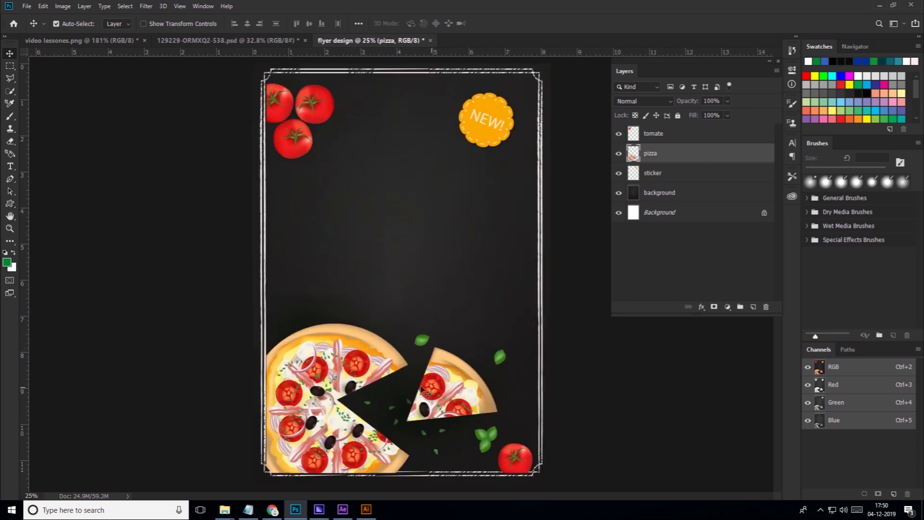
{"action": "left_click", "coordinate": [43, 6]}
{"action": "left_click", "coordinate": [62, 212]}
{"action": "left_click_drag", "start_coordinate": [521, 303], "coordinate": [563, 274]}
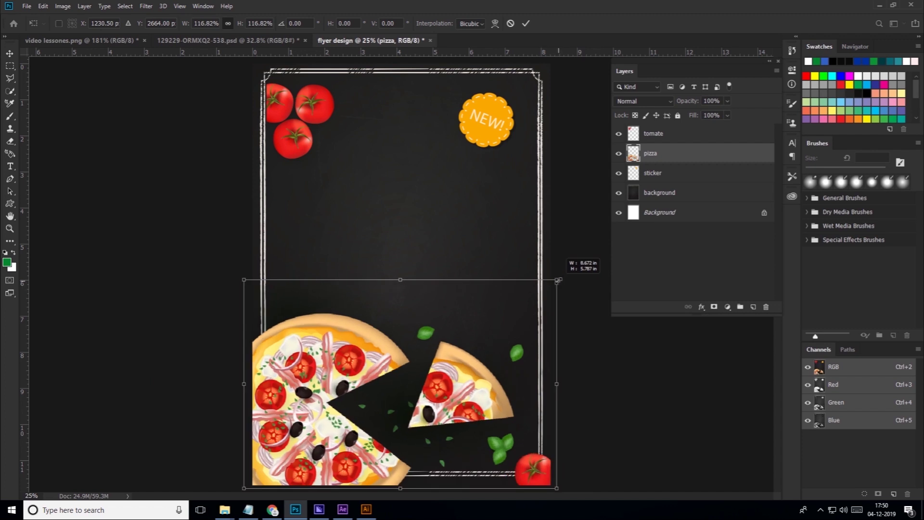
{"action": "left_click", "coordinate": [526, 24]}
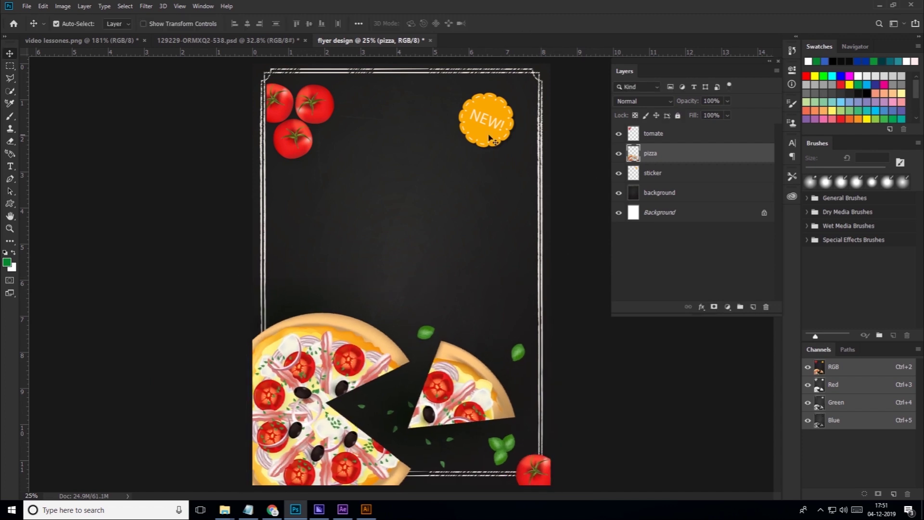
{"action": "left_click_drag", "start_coordinate": [486, 119], "coordinate": [497, 119]}
{"action": "left_click_drag", "start_coordinate": [298, 120], "coordinate": [284, 100]}
{"action": "scroll", "coordinate": [395, 147], "scroll_direction": "down", "scroll_amount": 2}
Step: Paste the title 'THE BEST SICILIAN PIZZA' as a new text layer and move it up
{"action": "left_click", "coordinate": [336, 123]}
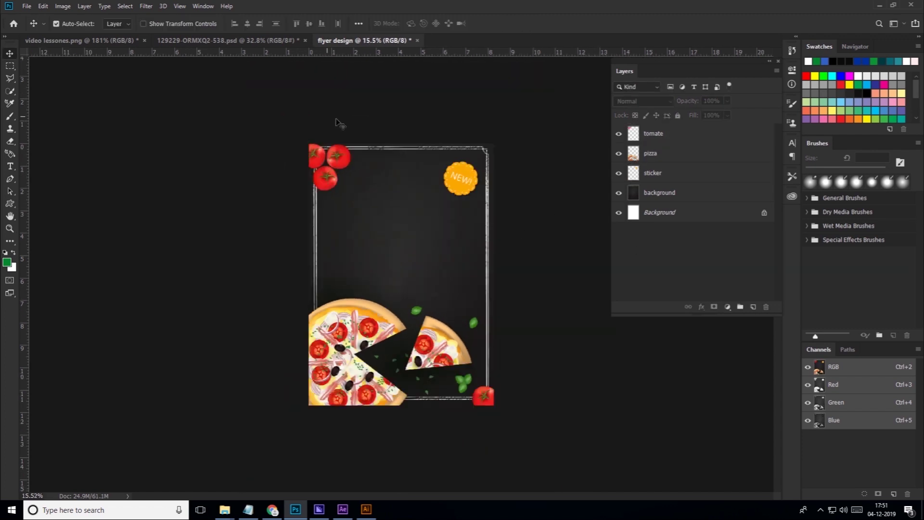
{"action": "left_click", "coordinate": [10, 166]}
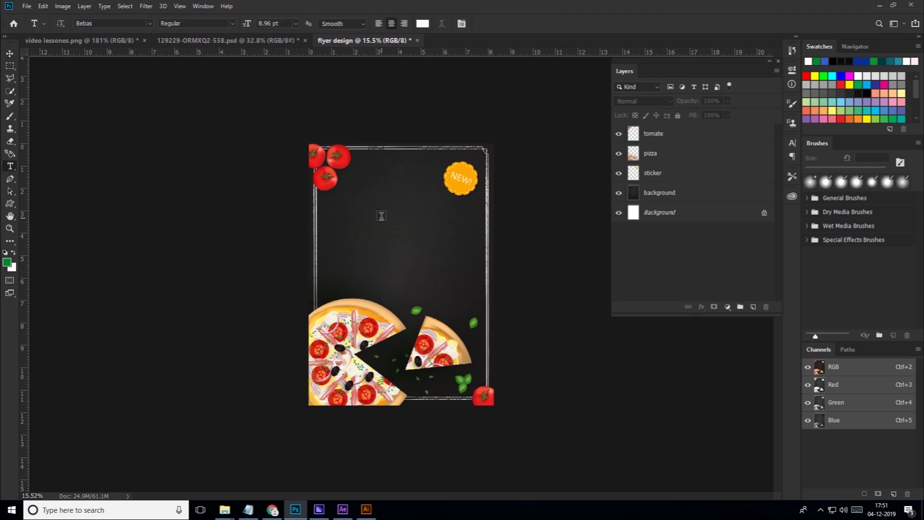
{"action": "left_click", "coordinate": [381, 215]}
{"action": "key", "text": "alt+Tab"}
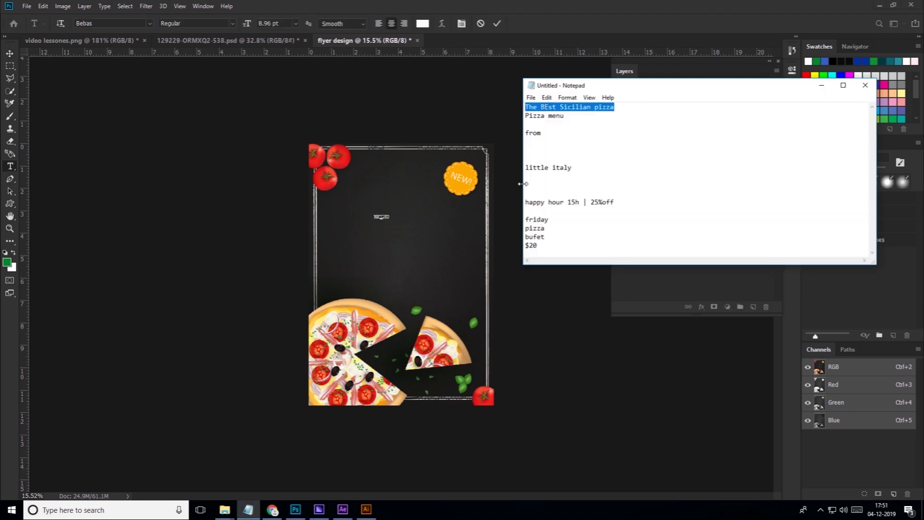
{"action": "key", "text": "alt+Tab"}
{"action": "key", "text": "ctrl+v"}
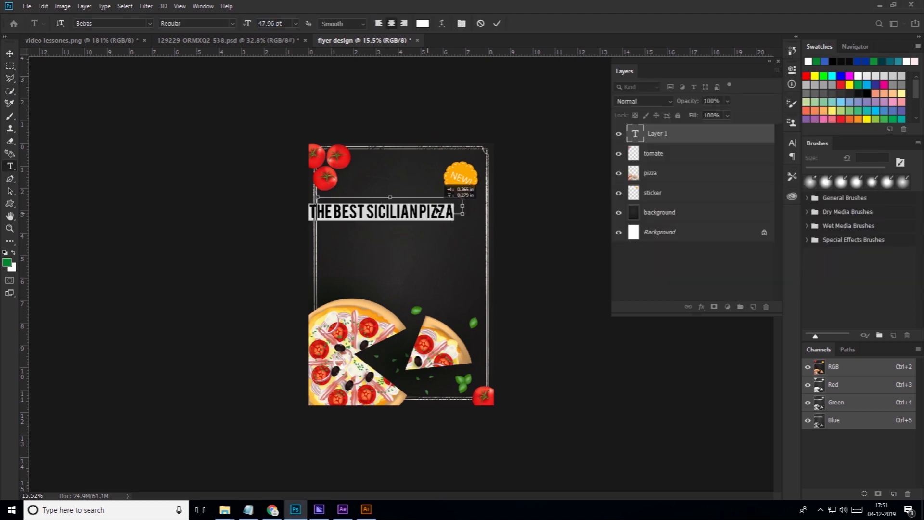
{"action": "left_click_drag", "start_coordinate": [248, 25], "coordinate": [238, 23]}
{"action": "key", "text": "ctrl+Return"}
{"action": "key", "text": "v"}
{"action": "left_click_drag", "start_coordinate": [408, 206], "coordinate": [407, 192]}
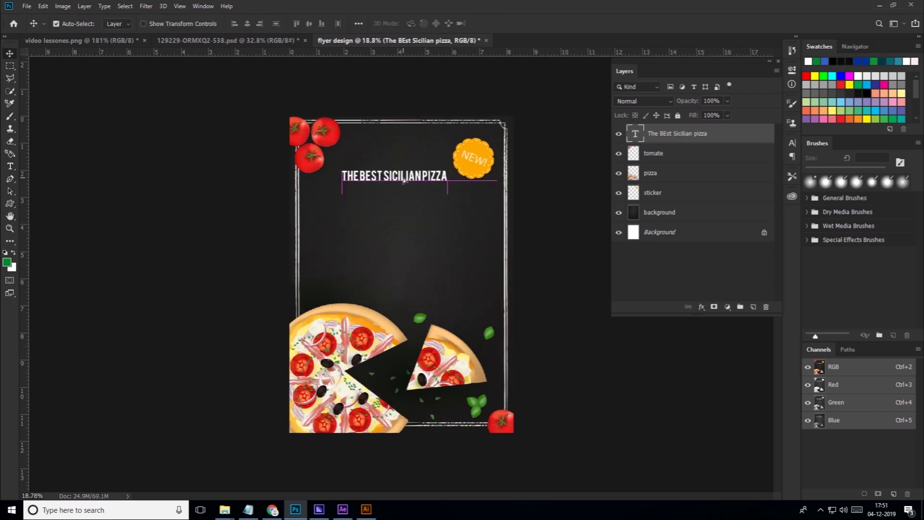
Step: Change the title font to Gotham Book and reduce its size
{"action": "double_click", "coordinate": [395, 176]}
{"action": "left_click", "coordinate": [110, 23]}
{"action": "type", "text": "got"}
{"action": "key", "text": "Return"}
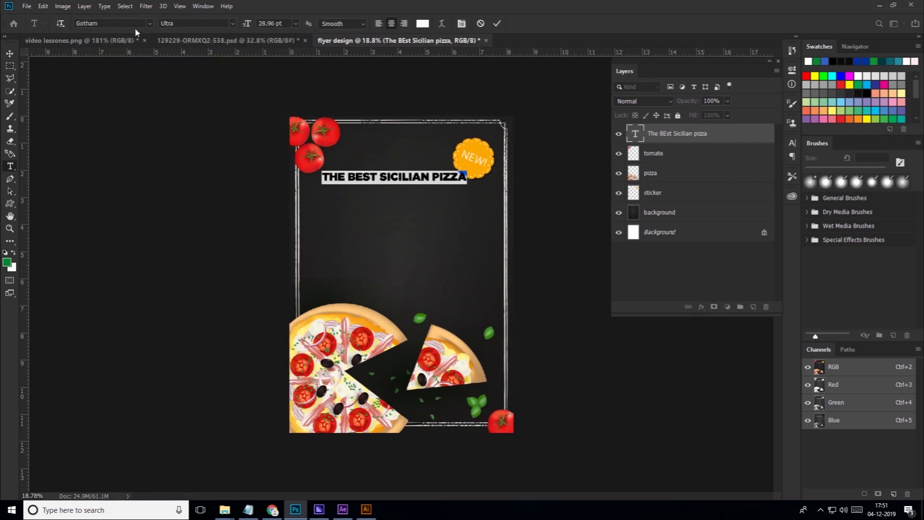
{"action": "left_click", "coordinate": [150, 23]}
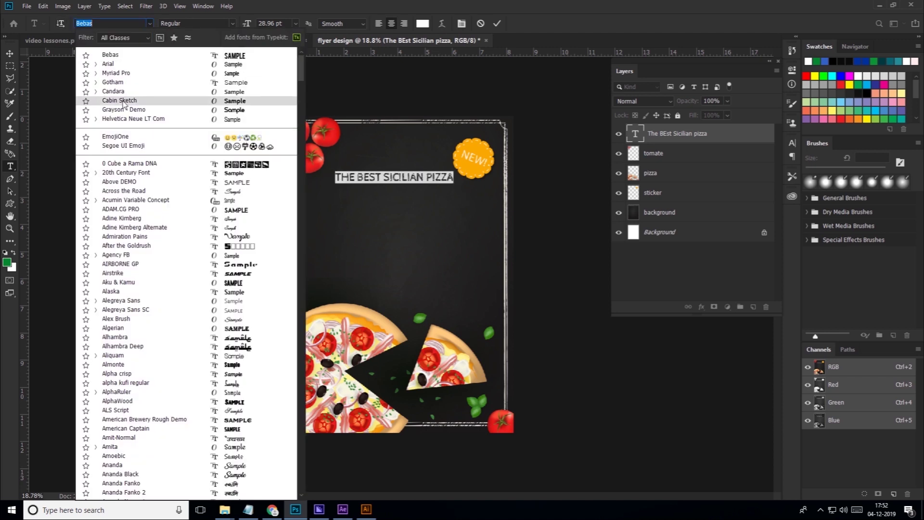
{"action": "left_click", "coordinate": [232, 23]}
{"action": "left_click", "coordinate": [173, 48]}
{"action": "left_click_drag", "start_coordinate": [248, 24], "coordinate": [245, 25]}
{"action": "left_click", "coordinate": [497, 23]}
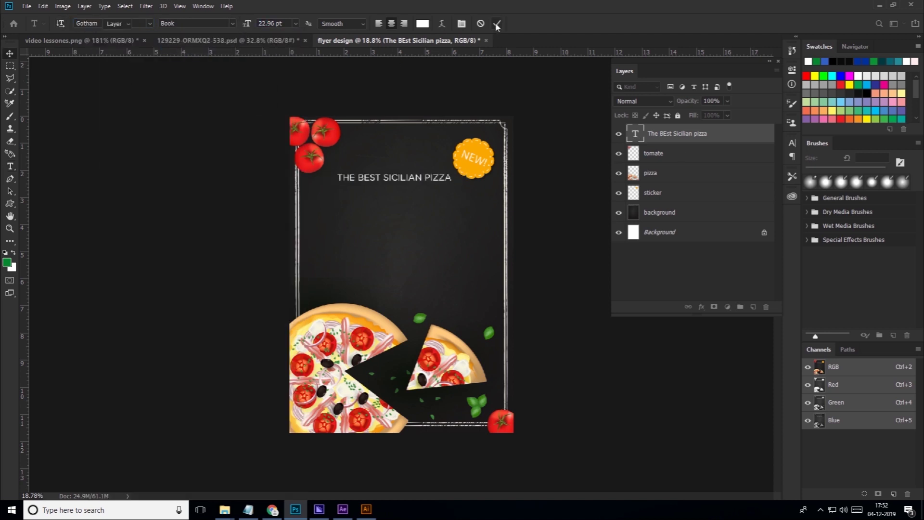
Step: Position the headline near the top of the flyer beneath the NEW! sticker
{"action": "key", "text": "v"}
{"action": "scroll", "coordinate": [400, 253], "scroll_direction": "up", "scroll_amount": 2}
{"action": "left_click_drag", "start_coordinate": [523, 101], "coordinate": [538, 105]}
{"action": "left_click_drag", "start_coordinate": [385, 138], "coordinate": [403, 143]}
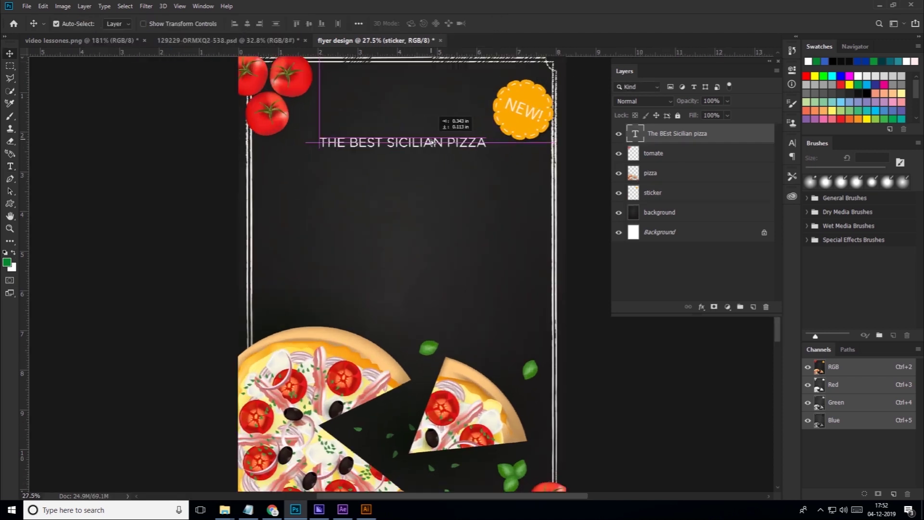
Step: Paste the 'Pizza menu' line from the notes into a new text layer below the title
{"action": "key", "text": "t"}
{"action": "left_click", "coordinate": [380, 197]}
{"action": "key", "text": "alt+Tab"}
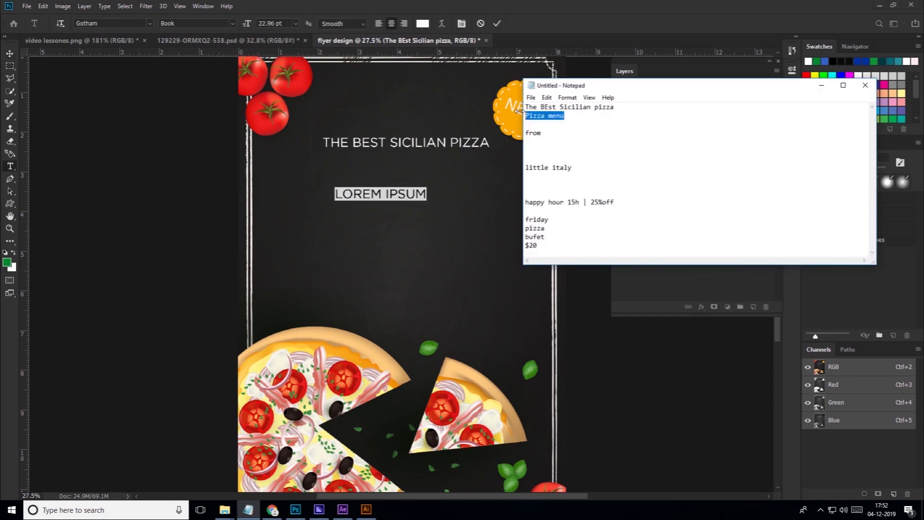
{"action": "key", "text": "ctrl+c"}
{"action": "key", "text": "alt+Tab"}
{"action": "key", "text": "ctrl+v"}
Step: Style the subheading in ADAM.CG PRO, larger, in light orange
{"action": "left_click", "coordinate": [461, 23]}
{"action": "left_click", "coordinate": [706, 218]}
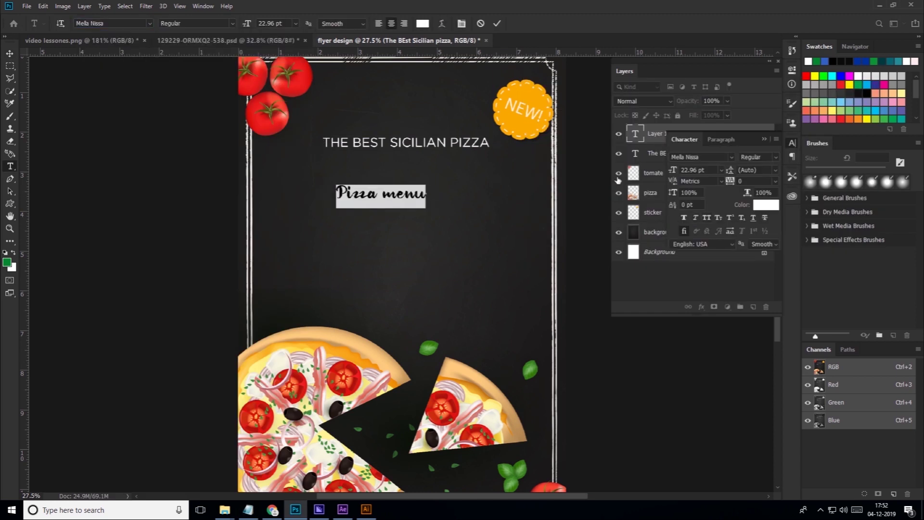
{"action": "left_click_drag", "start_coordinate": [672, 170], "coordinate": [693, 170]}
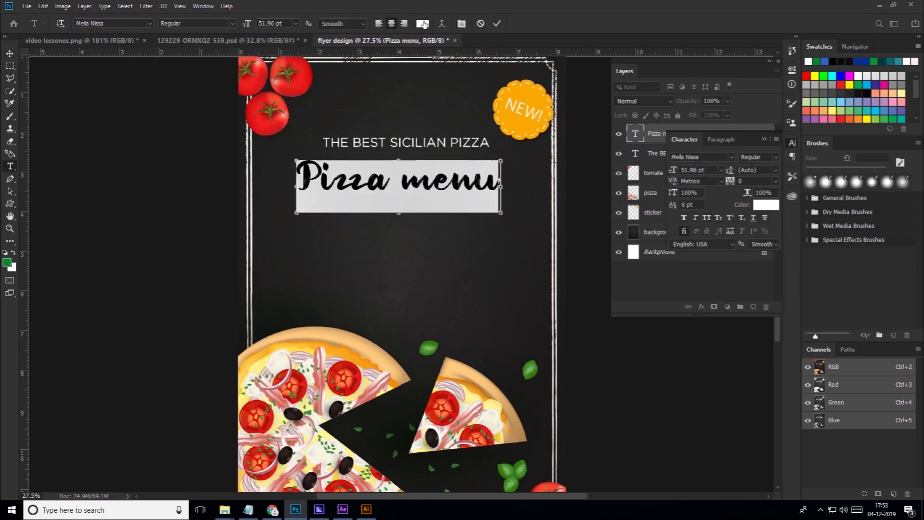
{"action": "left_click", "coordinate": [766, 204]}
{"action": "left_click", "coordinate": [810, 202]}
{"action": "left_click", "coordinate": [333, 178]}
{"action": "key", "text": "ctrl+a"}
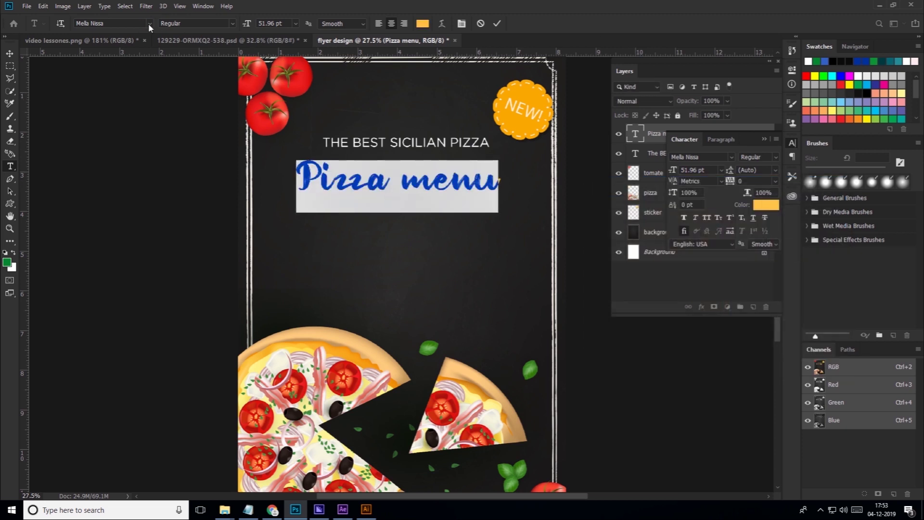
{"action": "left_click", "coordinate": [149, 23]}
{"action": "left_click", "coordinate": [178, 207]}
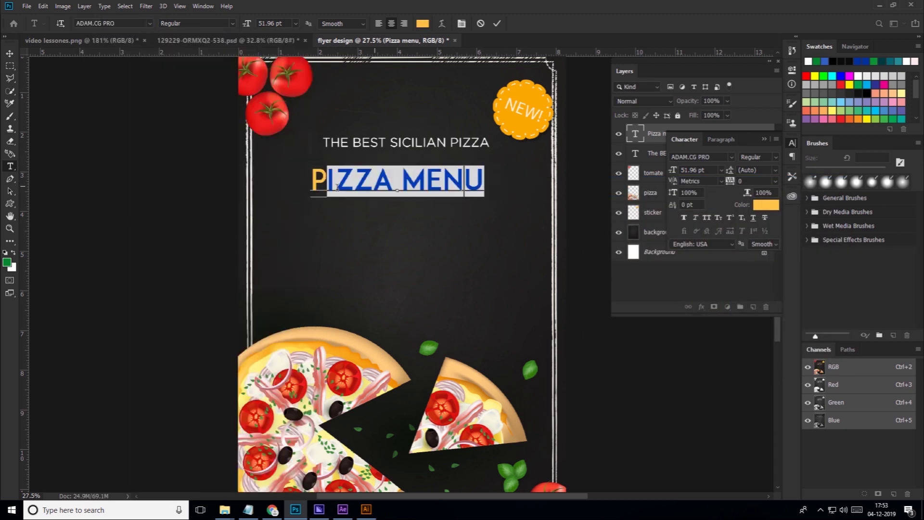
{"action": "left_click", "coordinate": [766, 204]}
{"action": "left_click", "coordinate": [811, 202]}
{"action": "key", "text": "ctrl+Return"}
Step: Align the two headings and Free Transform PIZZA MENU larger around its centre
{"action": "key", "text": "v"}
{"action": "left_click_drag", "start_coordinate": [412, 153], "coordinate": [387, 169]}
{"action": "left_click", "coordinate": [43, 5]}
{"action": "left_click", "coordinate": [63, 237]}
{"action": "left_click_drag", "start_coordinate": [501, 197], "coordinate": [519, 202]}
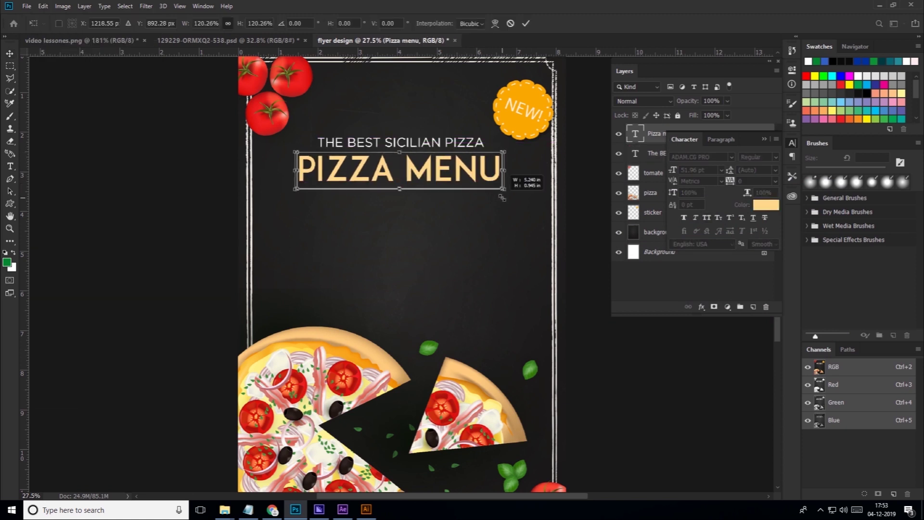
{"action": "key", "text": "Return"}
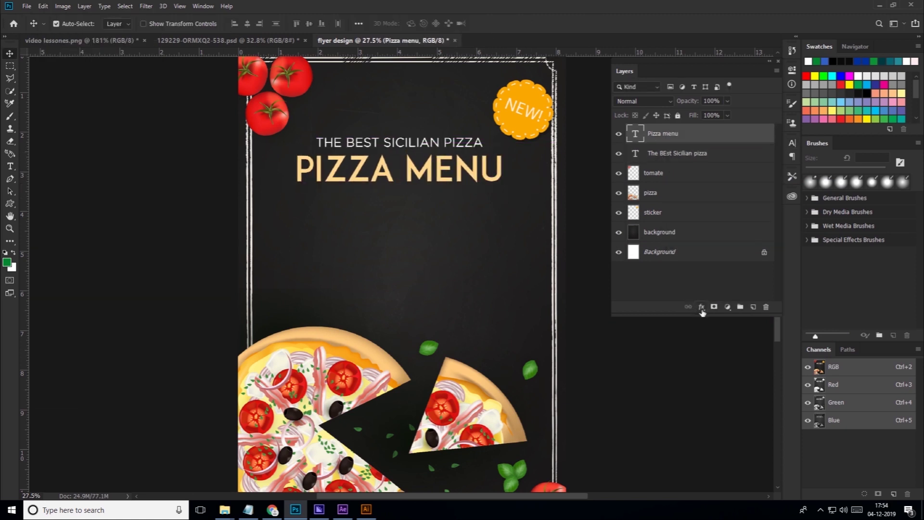
Step: Give PIZZA MENU a 5 px inside stroke sampled from the NEW! badge orange
{"action": "left_click", "coordinate": [702, 308]}
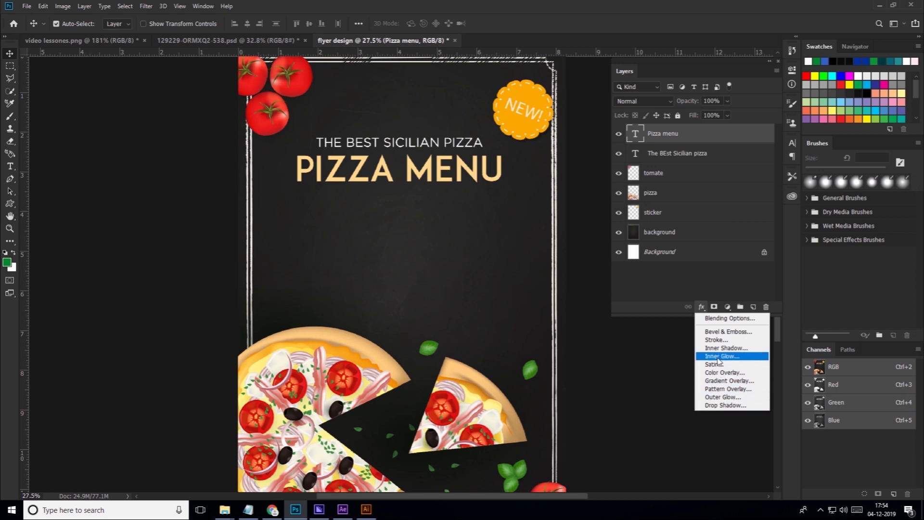
{"action": "left_click", "coordinate": [716, 339]}
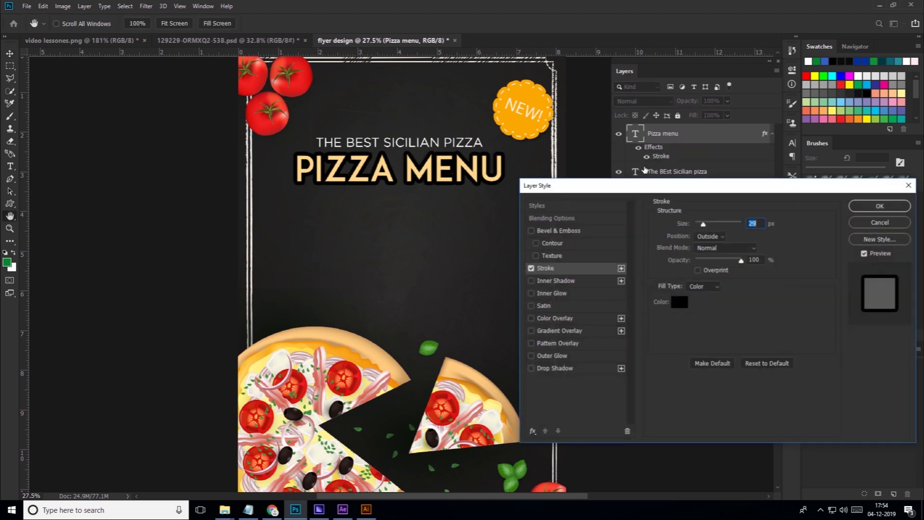
{"action": "left_click", "coordinate": [679, 301]}
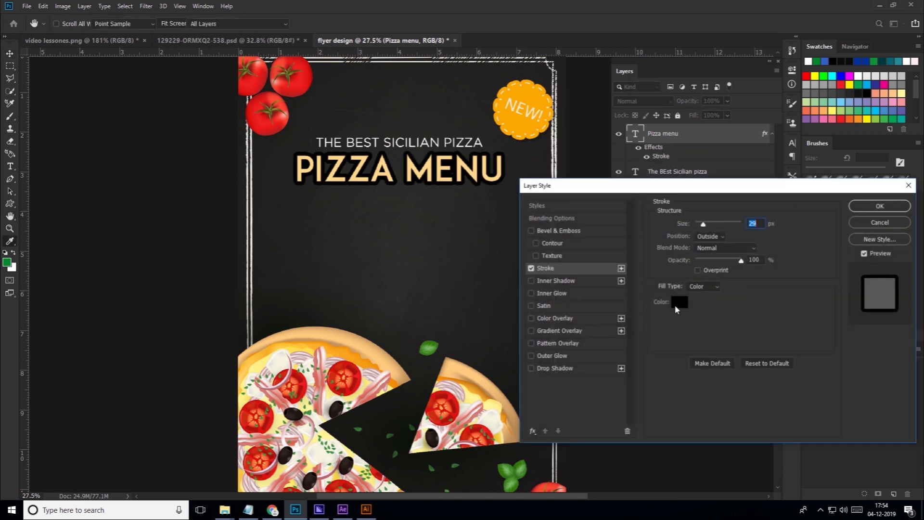
{"action": "left_click", "coordinate": [522, 120]}
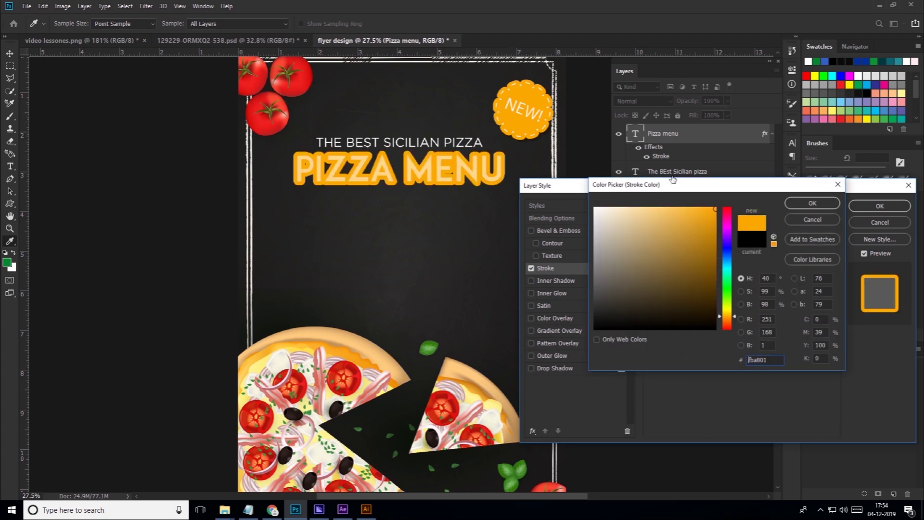
{"action": "left_click", "coordinate": [811, 203]}
{"action": "left_click", "coordinate": [709, 236]}
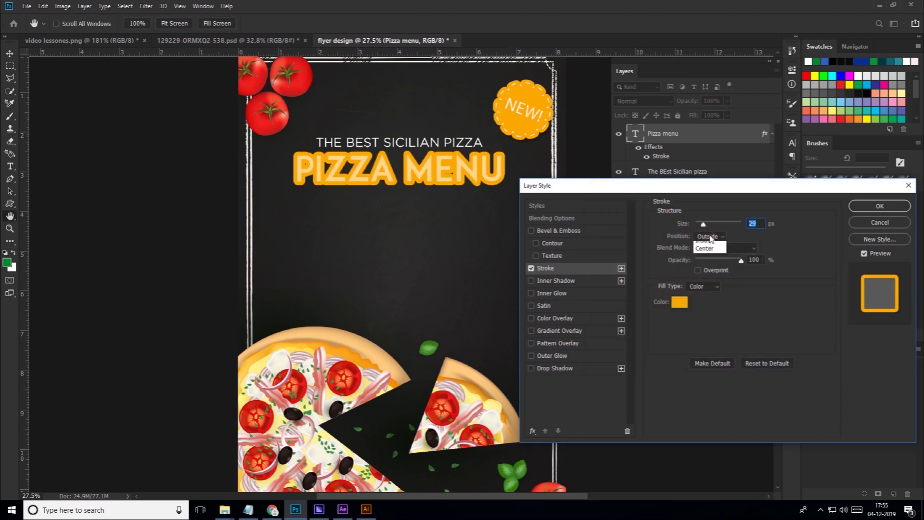
{"action": "left_click", "coordinate": [710, 254]}
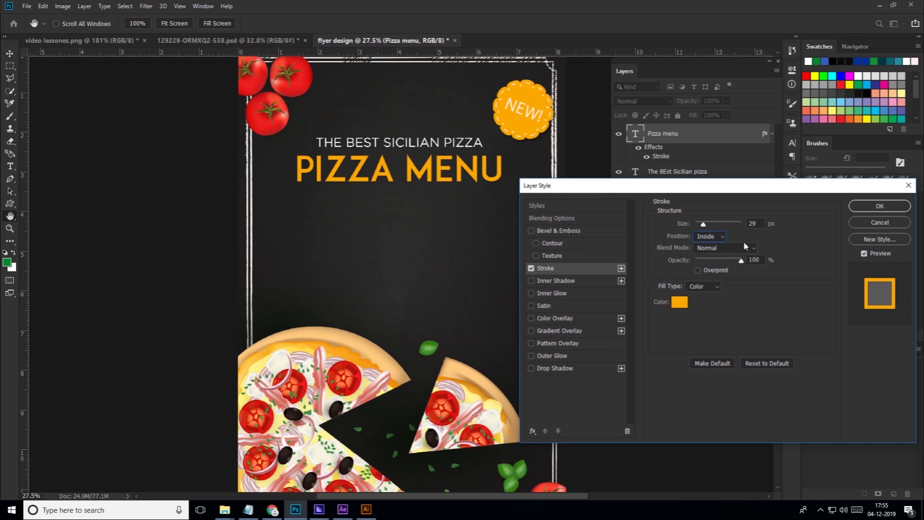
{"action": "left_click_drag", "start_coordinate": [708, 228], "coordinate": [701, 228]}
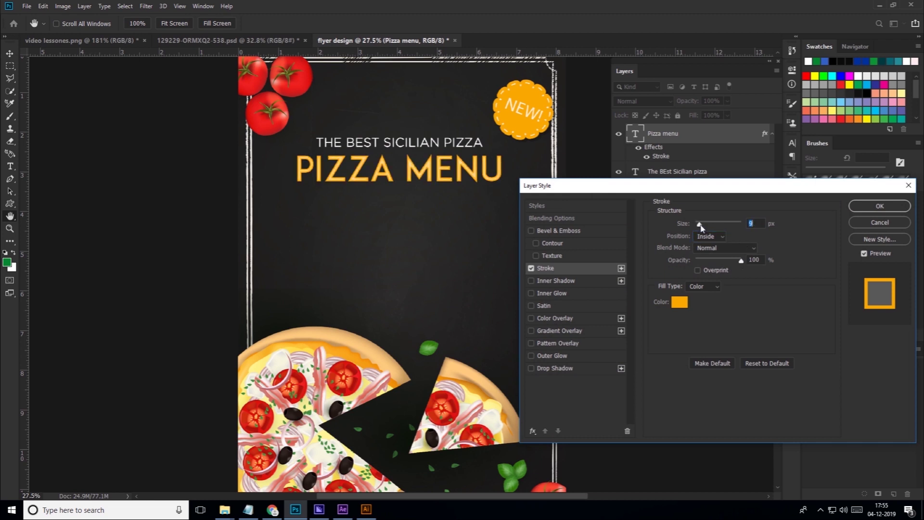
{"action": "left_click", "coordinate": [872, 208]}
{"action": "type", "text": "0"}
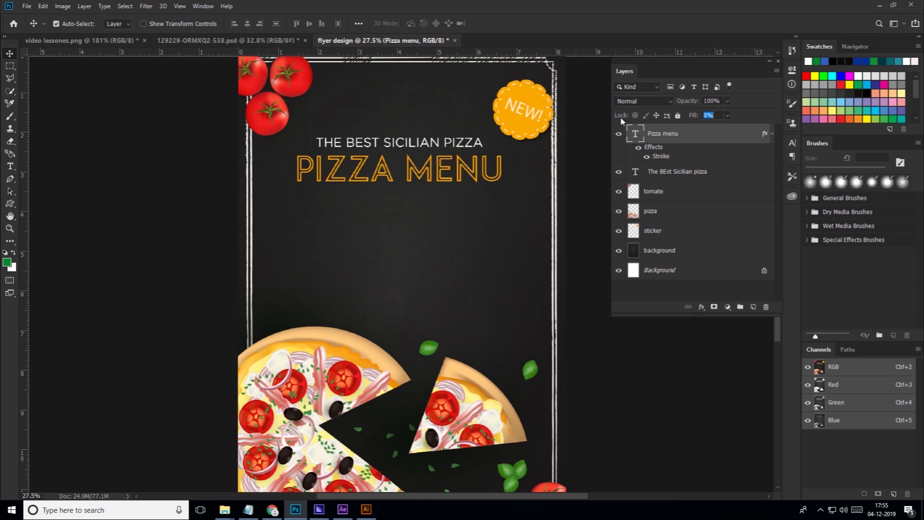
{"action": "scroll", "coordinate": [336, 147], "scroll_direction": "up", "scroll_amount": 1}
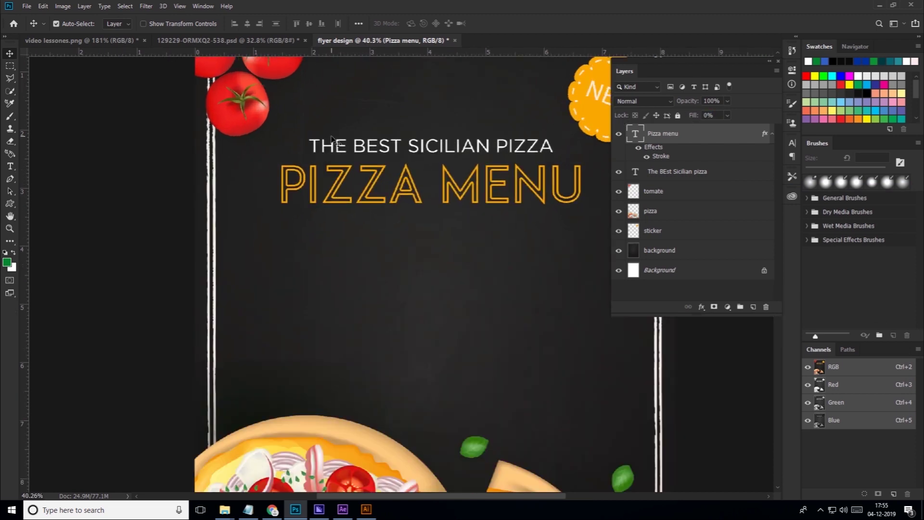
{"action": "scroll", "coordinate": [346, 164], "scroll_direction": "down", "scroll_amount": 2}
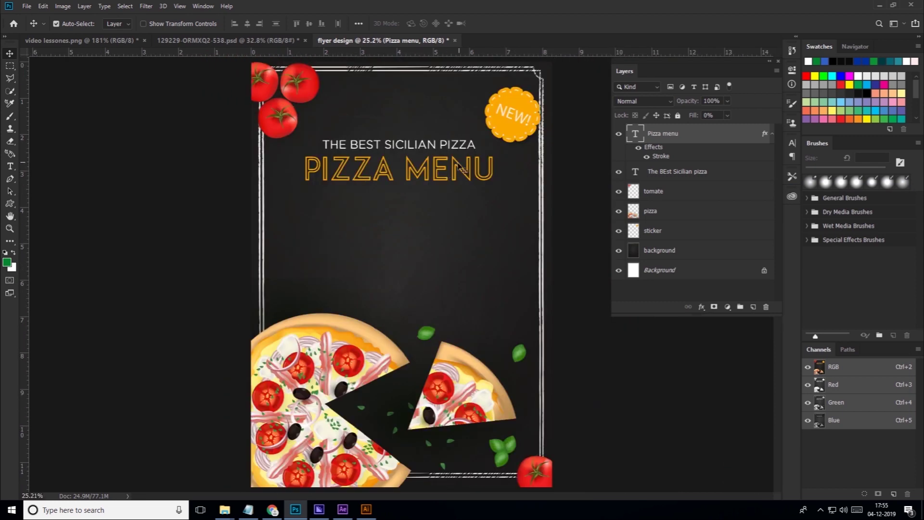
{"action": "scroll", "coordinate": [378, 208], "scroll_direction": "down", "scroll_amount": 1}
Step: Type 'FROM' in Gotham at about 23 pt in white
{"action": "key", "text": "t"}
{"action": "left_click", "coordinate": [378, 211]}
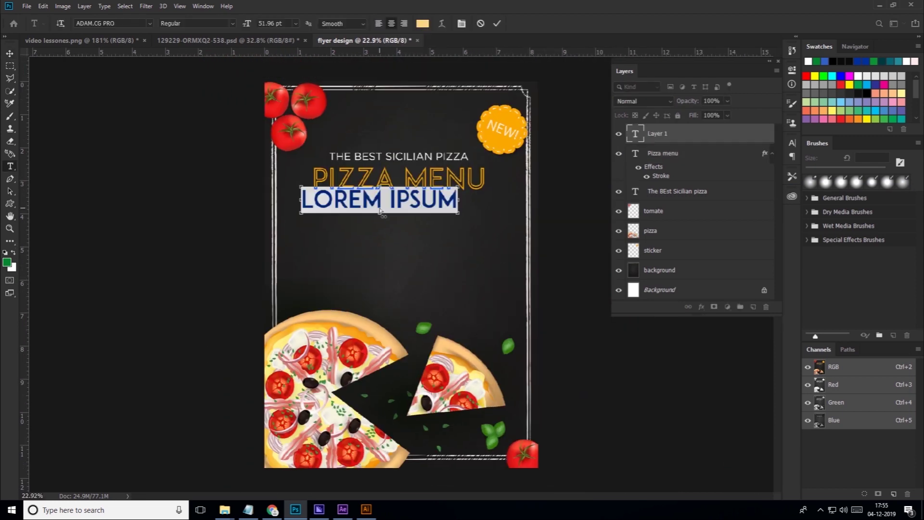
{"action": "type", "text": "FROM"}
{"action": "left_click", "coordinate": [60, 23]}
{"action": "left_click", "coordinate": [149, 23]}
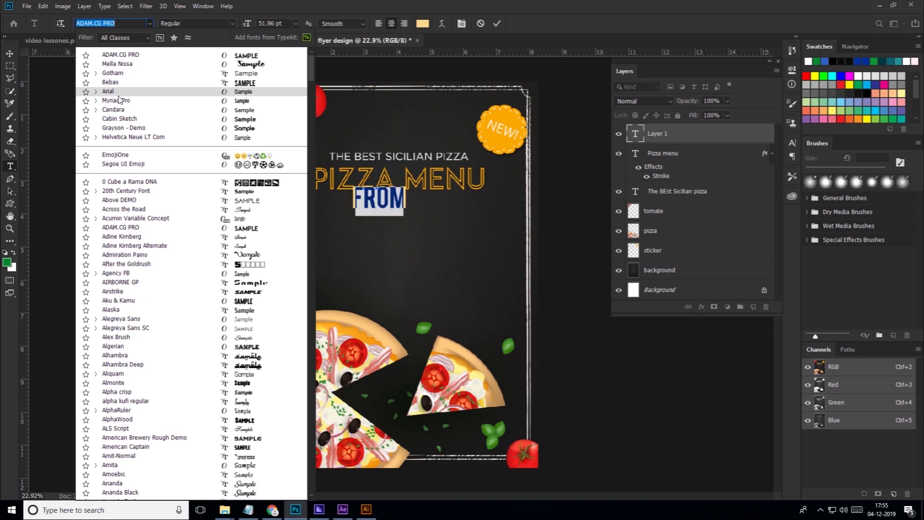
{"action": "left_click", "coordinate": [97, 91]}
{"action": "left_click", "coordinate": [461, 23]}
{"action": "left_click", "coordinate": [706, 218]}
{"action": "left_click_drag", "start_coordinate": [684, 140], "coordinate": [90, 140]}
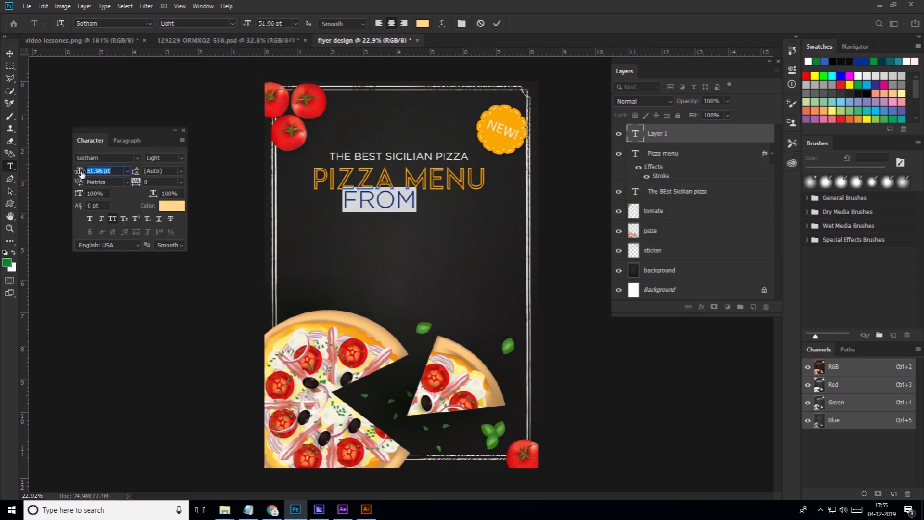
{"action": "left_click_drag", "start_coordinate": [78, 170], "coordinate": [72, 170]}
{"action": "left_click", "coordinate": [172, 205]}
{"action": "key", "text": "Return"}
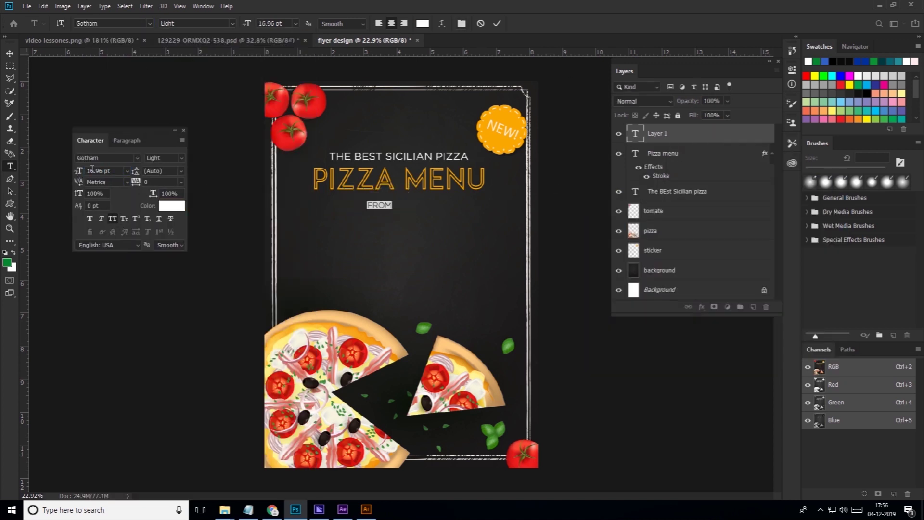
{"action": "left_click", "coordinate": [390, 134]}
Step: Centre the FROM line under the PIZZA MENU heading
{"action": "key", "text": "v"}
{"action": "mouse_move", "coordinate": [380, 204]}
{"action": "left_mouse_down"}
{"action": "mouse_move", "coordinate": [402, 203]}
{"action": "mouse_move", "coordinate": [409, 157]}
{"action": "left_mouse_up"}
{"action": "left_click", "coordinate": [401, 196]}
{"action": "scroll", "coordinate": [400, 197], "scroll_direction": "up", "scroll_amount": 5}
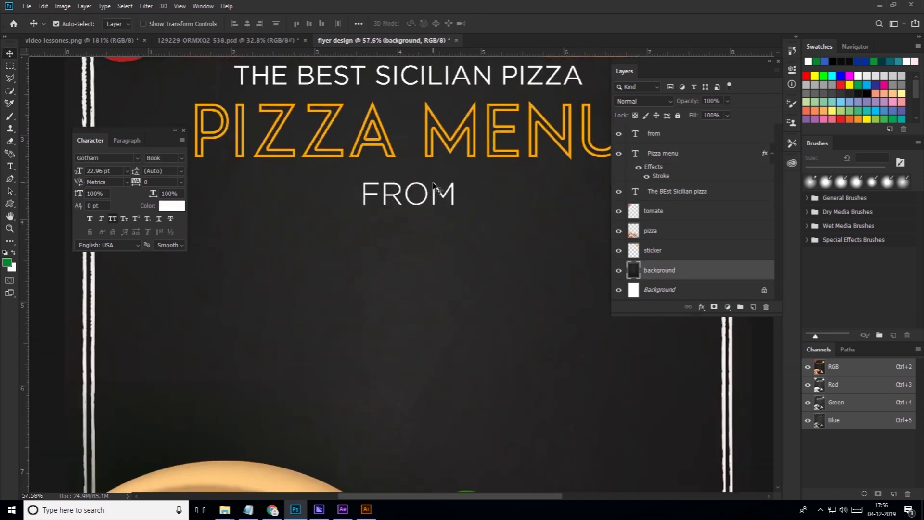
{"action": "left_click", "coordinate": [11, 177]}
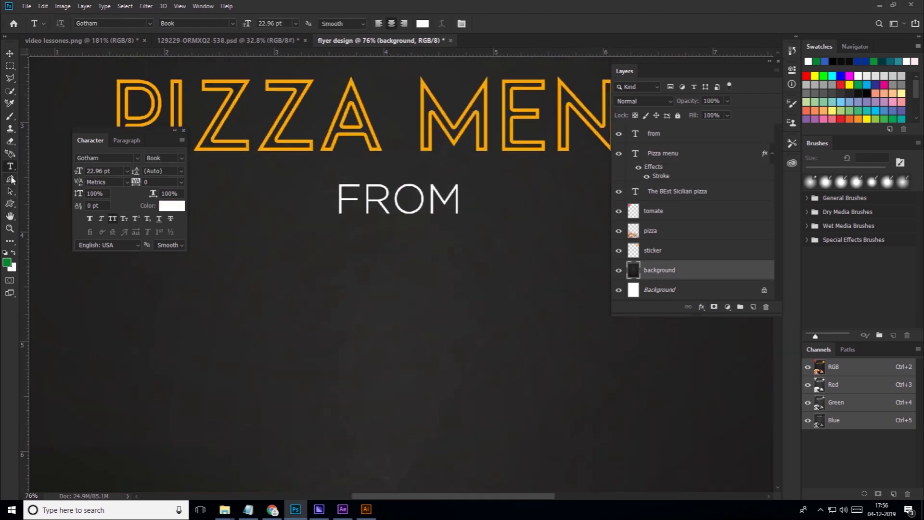
{"action": "scroll", "coordinate": [426, 272], "scroll_direction": "up", "scroll_amount": 1}
Step: Draw a 3-sided polygon triangle below FROM with the Polygon Tool
{"action": "scroll", "coordinate": [433, 257], "scroll_direction": "up", "scroll_amount": 1}
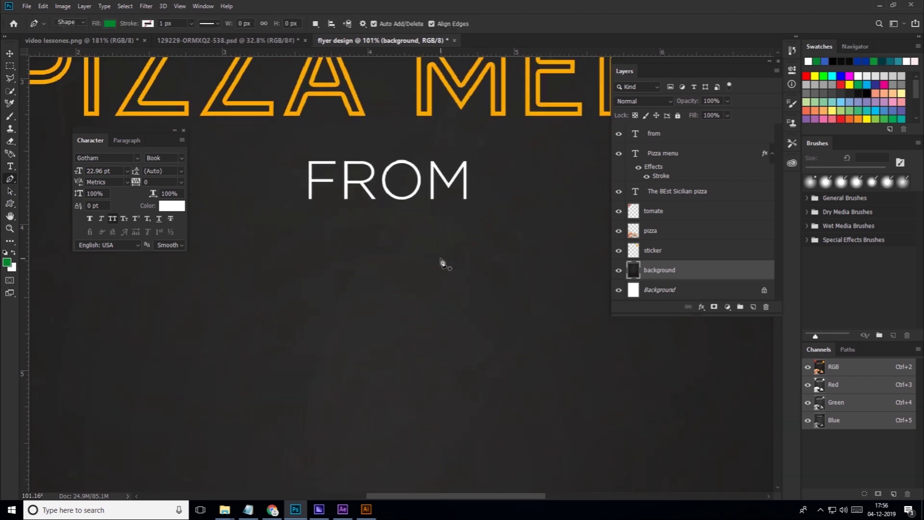
{"action": "right_click", "coordinate": [9, 203]}
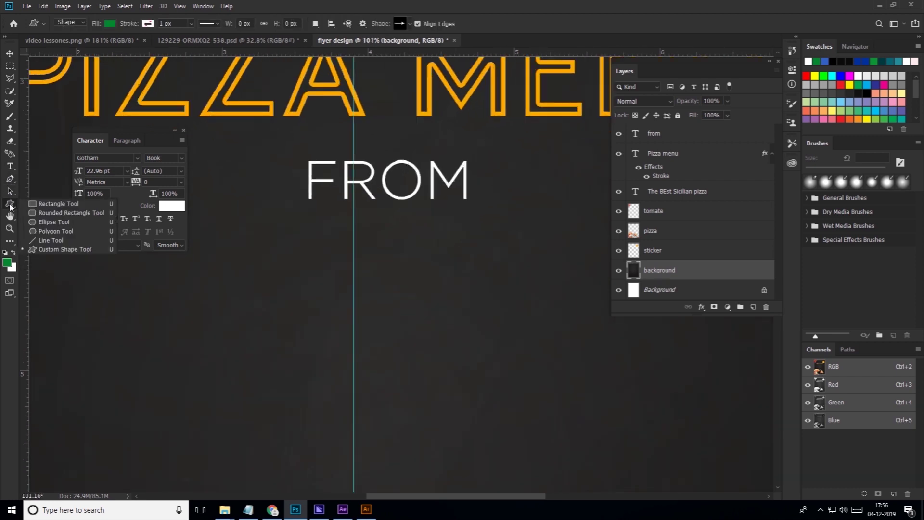
{"action": "left_click", "coordinate": [49, 205]}
{"action": "right_click", "coordinate": [10, 204]}
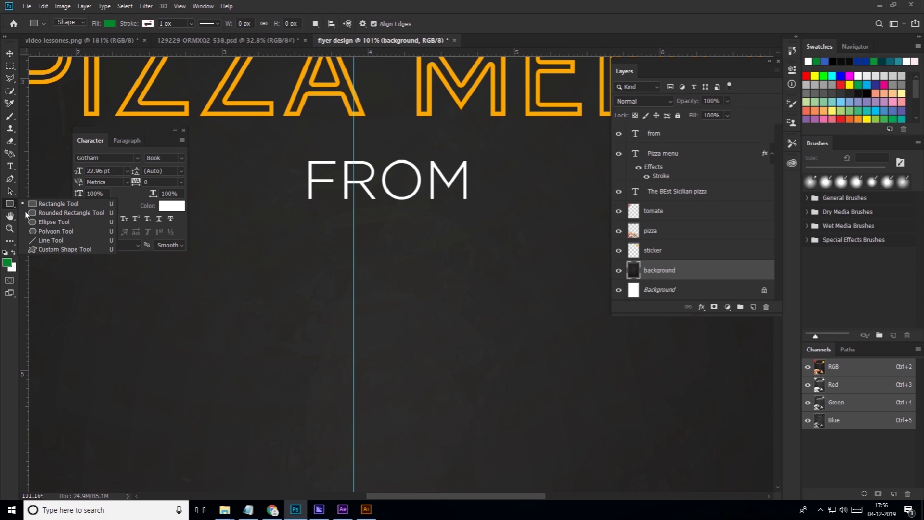
{"action": "left_click", "coordinate": [53, 231]}
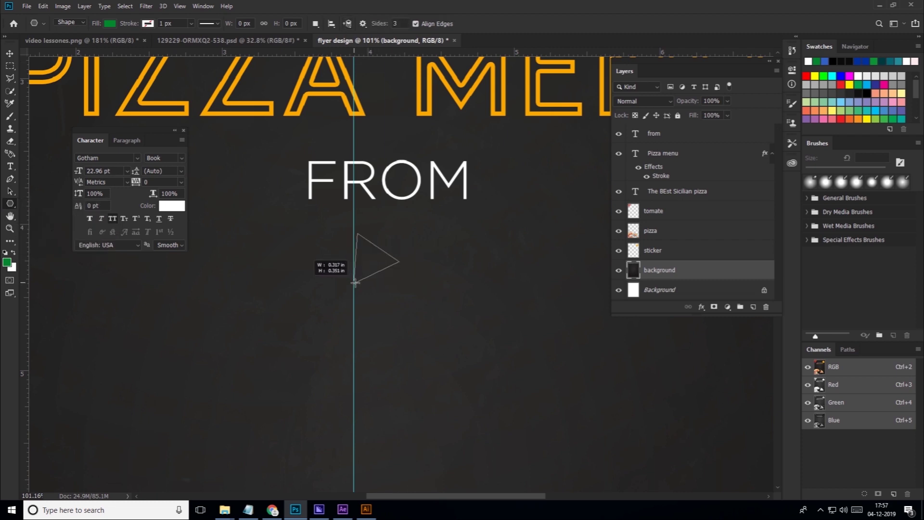
{"action": "mouse_move", "coordinate": [377, 270]}
{"action": "left_mouse_down"}
{"action": "mouse_move", "coordinate": [358, 284]}
{"action": "mouse_move", "coordinate": [378, 287]}
{"action": "left_mouse_up"}
Step: Set the triangle to no fill with a white 5 px stroke
{"action": "scroll", "coordinate": [369, 245], "scroll_direction": "up", "scroll_amount": 5}
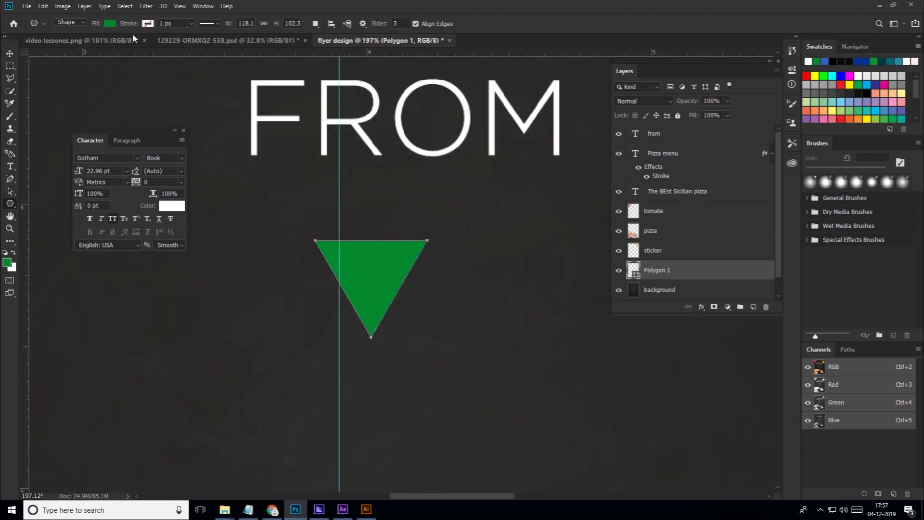
{"action": "left_click", "coordinate": [109, 24]}
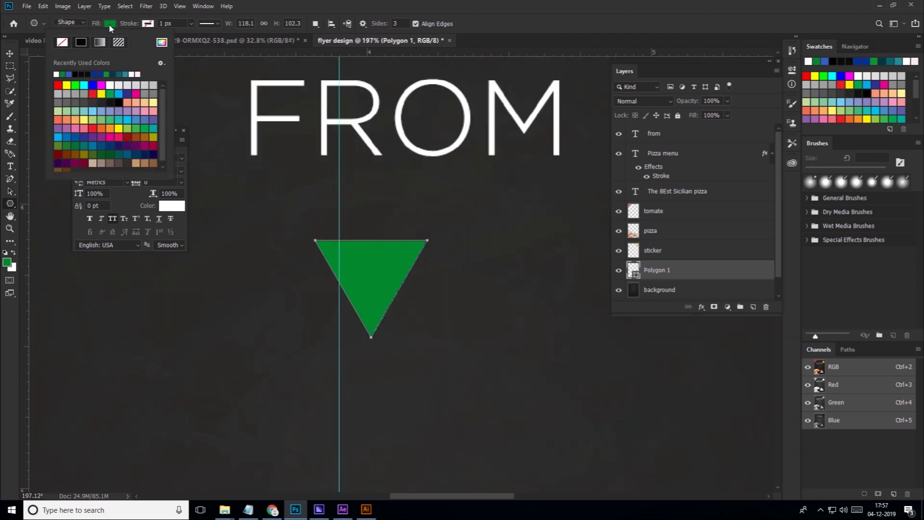
{"action": "left_click", "coordinate": [62, 42]}
{"action": "left_click", "coordinate": [147, 23]}
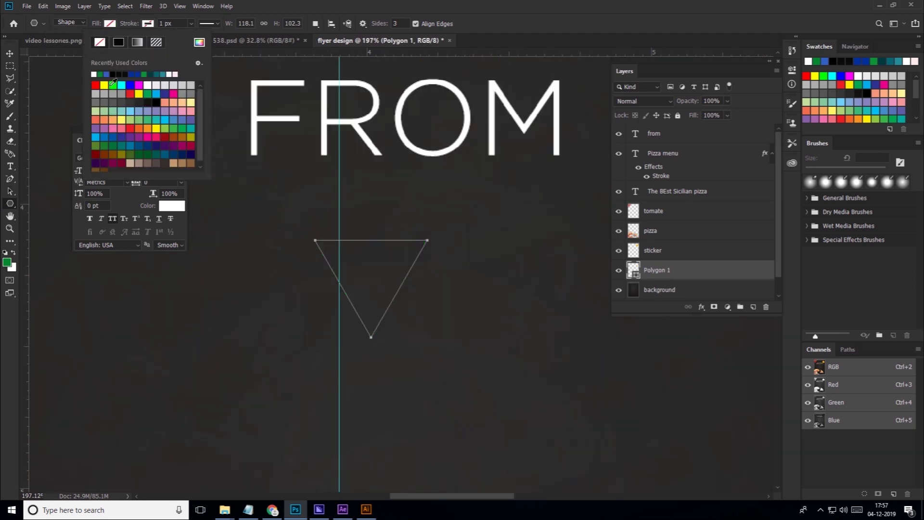
{"action": "left_click", "coordinate": [95, 73]}
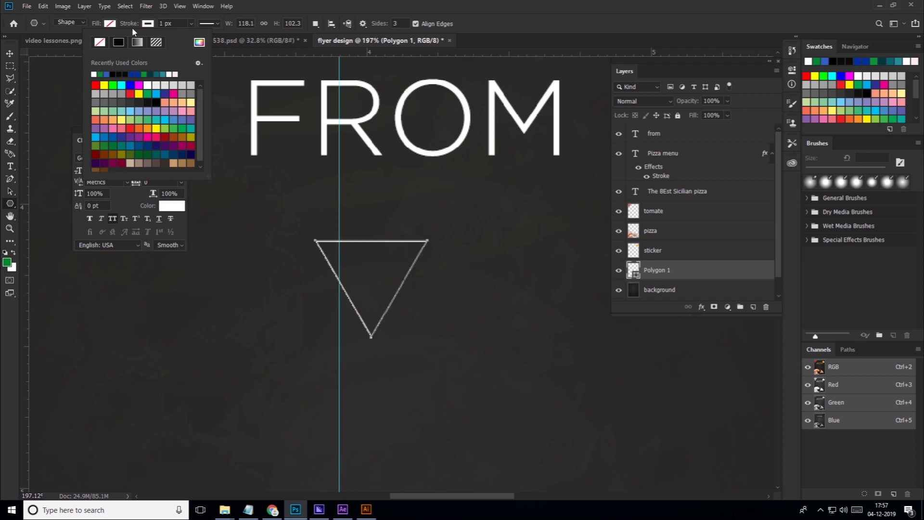
{"action": "left_click_drag", "start_coordinate": [129, 24], "coordinate": [130, 26]}
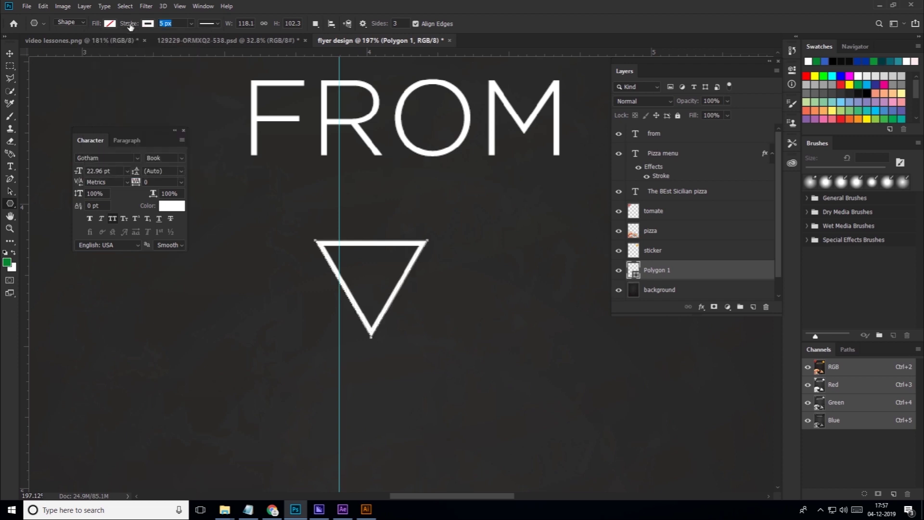
{"action": "key", "text": "v"}
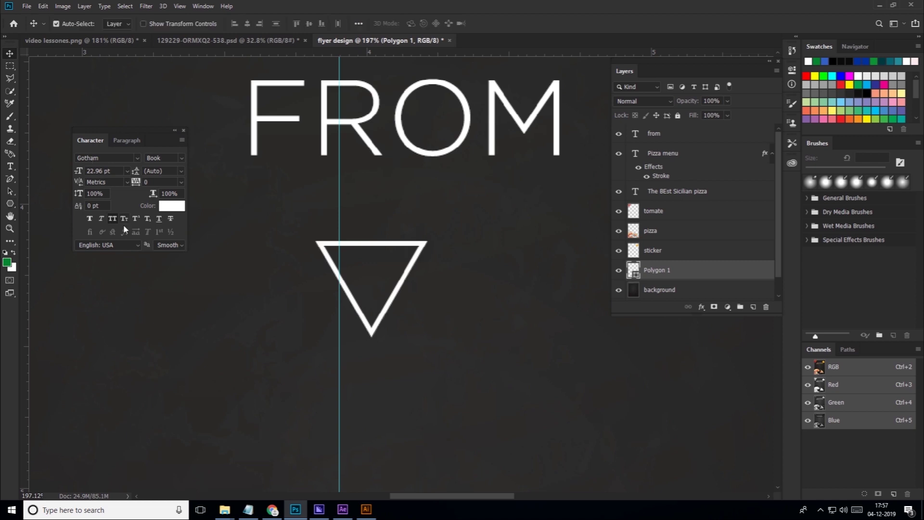
{"action": "left_click", "coordinate": [175, 303]}
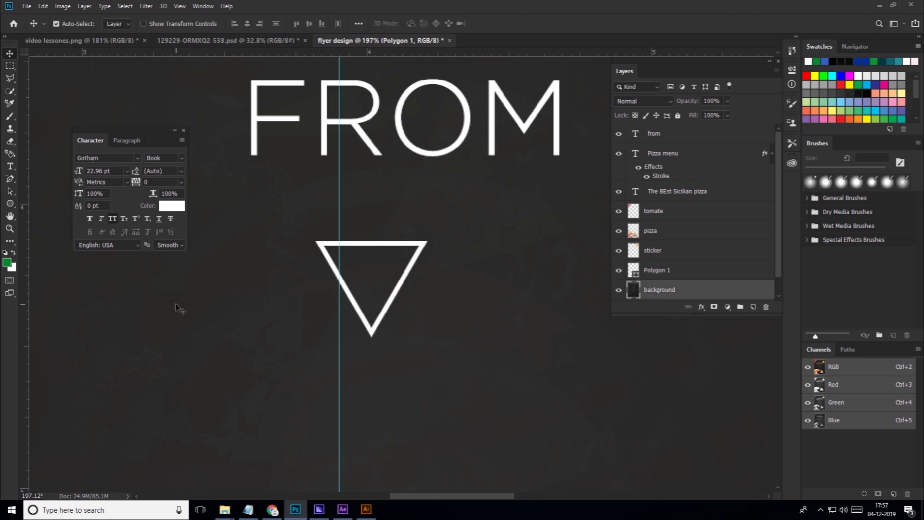
Step: Rasterize the Polygon 1 triangle layer
{"action": "left_click", "coordinate": [660, 272]}
{"action": "right_click", "coordinate": [659, 272]}
{"action": "left_click", "coordinate": [709, 239]}
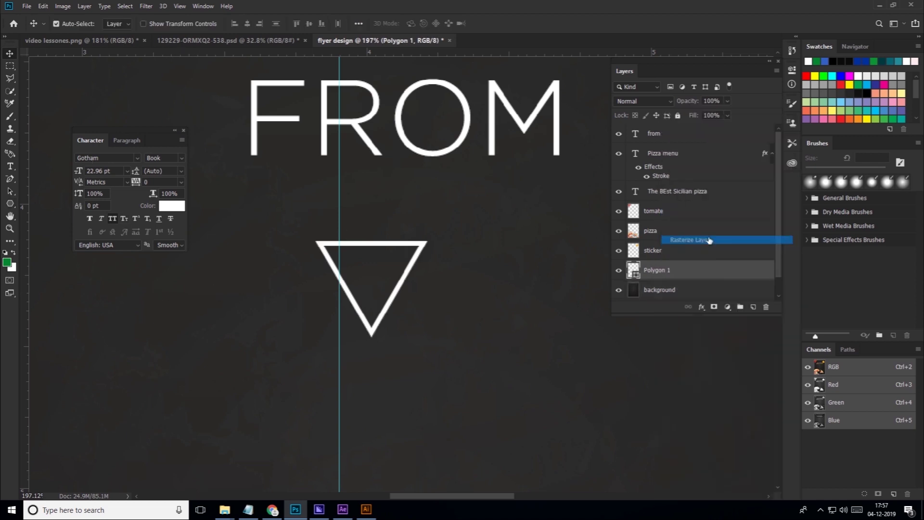
{"action": "scroll", "coordinate": [331, 272], "scroll_direction": "up", "scroll_amount": 3}
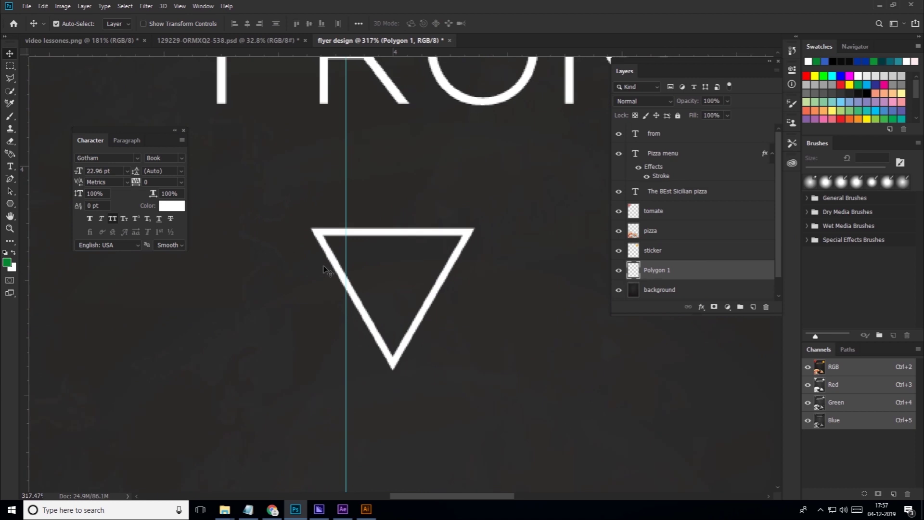
Step: Marquee-select the triangle's top bar, clear it with Edit > Clear, and deselect
{"action": "left_click", "coordinate": [8, 68]}
{"action": "scroll", "coordinate": [294, 212], "scroll_direction": "up", "scroll_amount": 5}
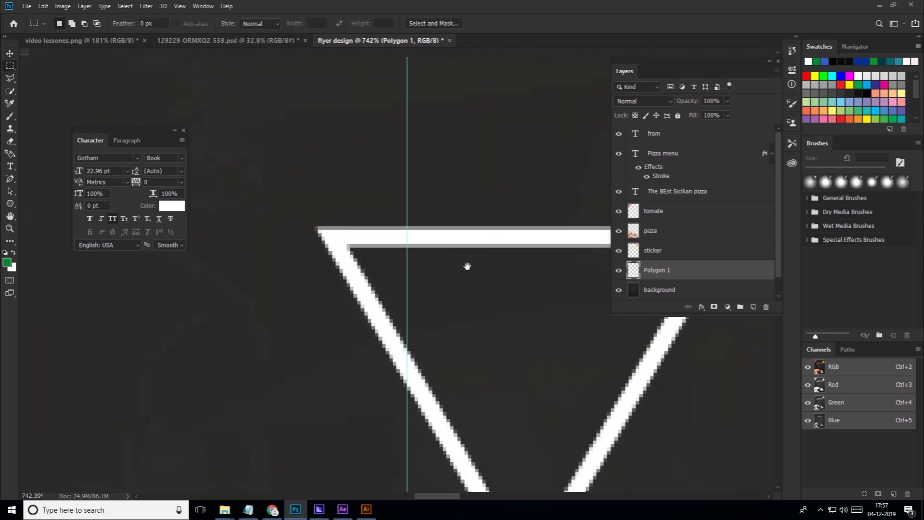
{"action": "mouse_move", "coordinate": [468, 264]}
{"action": "left_mouse_down"}
{"action": "mouse_move", "coordinate": [316, 327]}
{"action": "mouse_move", "coordinate": [288, 365]}
{"action": "left_mouse_up"}
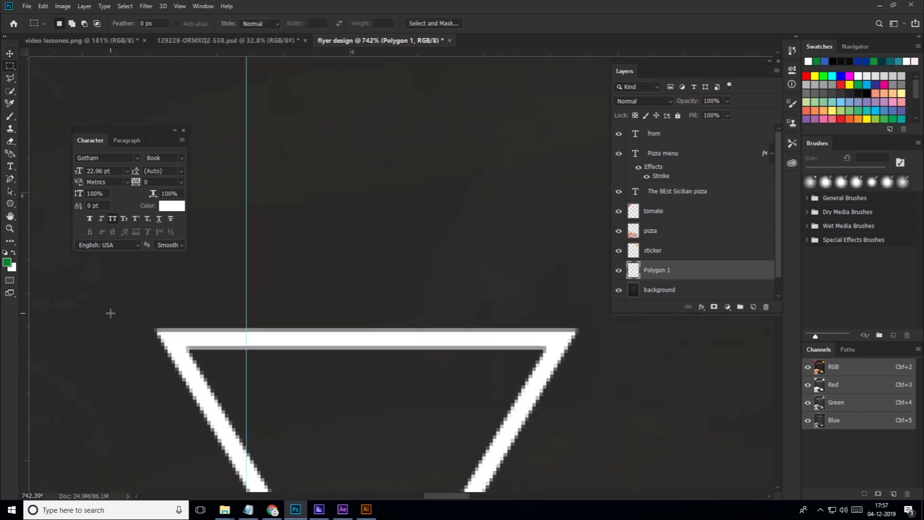
{"action": "left_click_drag", "start_coordinate": [111, 307], "coordinate": [629, 348]}
{"action": "left_click", "coordinate": [43, 6]}
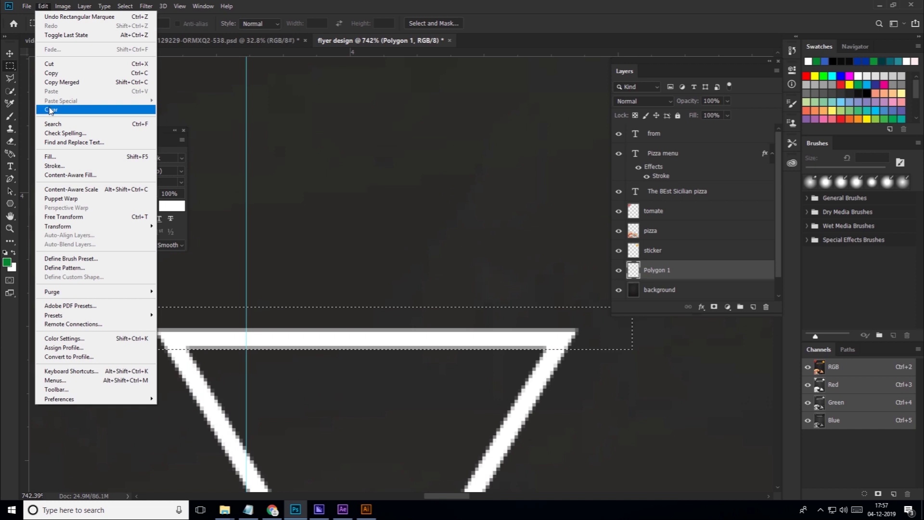
{"action": "left_click", "coordinate": [50, 110]}
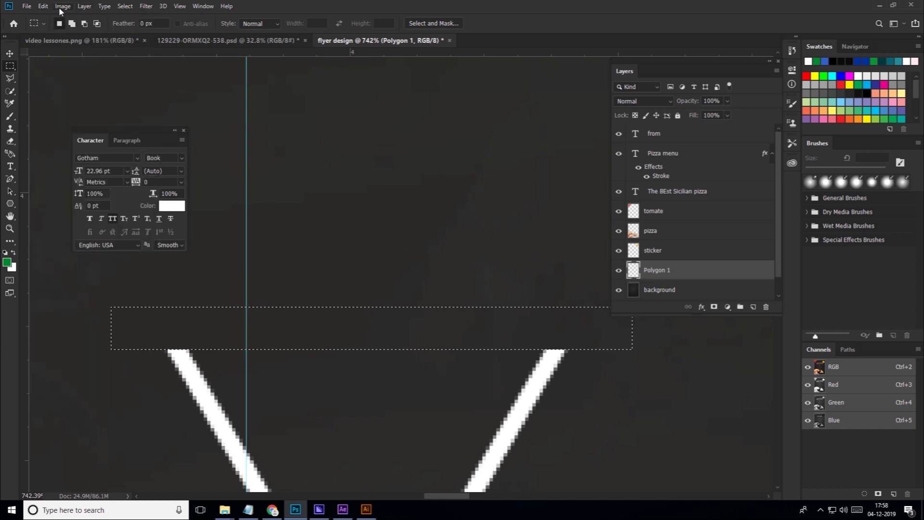
{"action": "left_click", "coordinate": [42, 6]}
{"action": "left_click", "coordinate": [126, 25]}
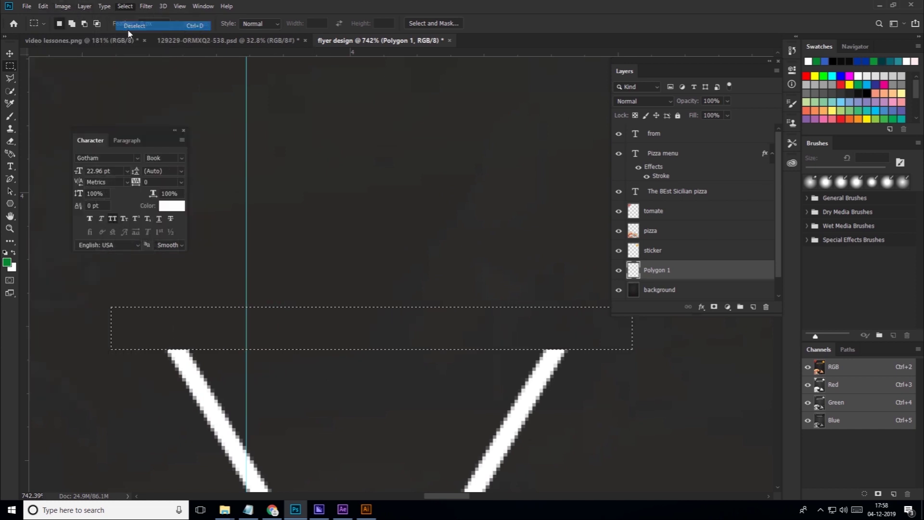
{"action": "scroll", "coordinate": [385, 322], "scroll_direction": "down", "scroll_amount": 10}
{"action": "left_click_drag", "start_coordinate": [393, 359], "coordinate": [364, 275]}
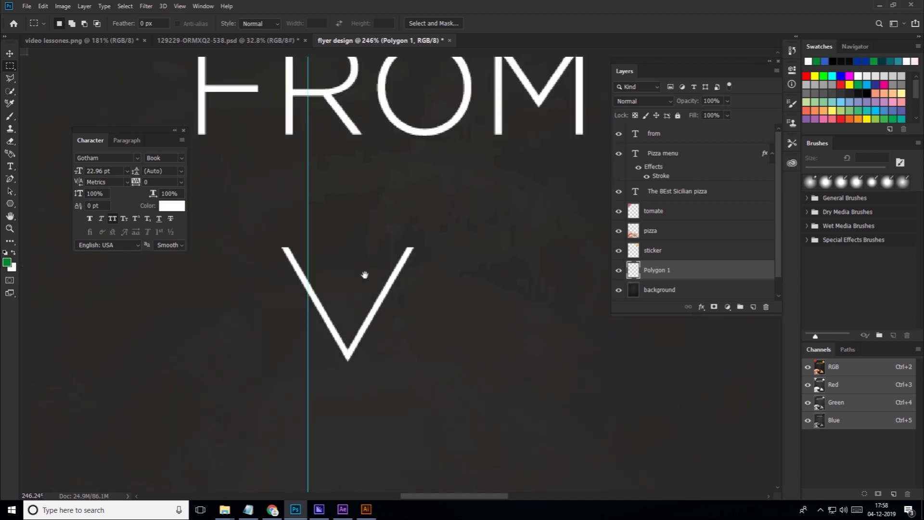
{"action": "key", "text": "v"}
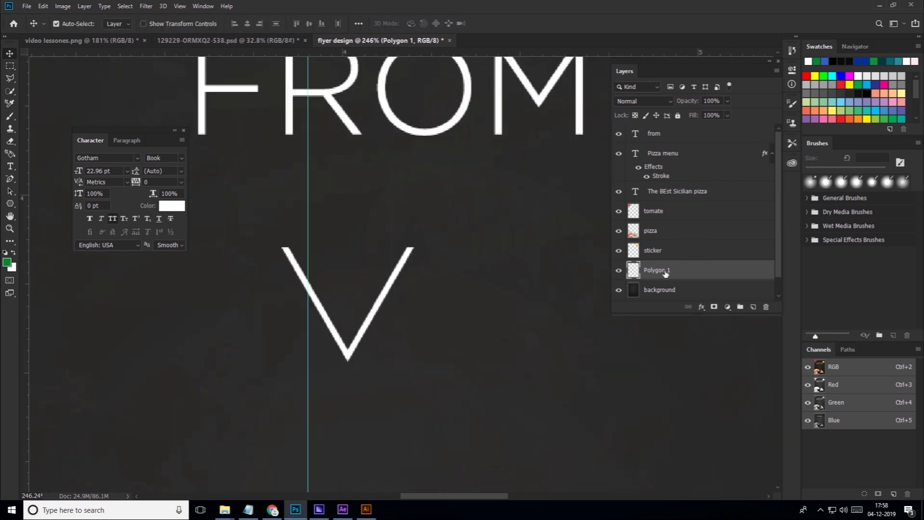
{"action": "left_click", "coordinate": [43, 7]}
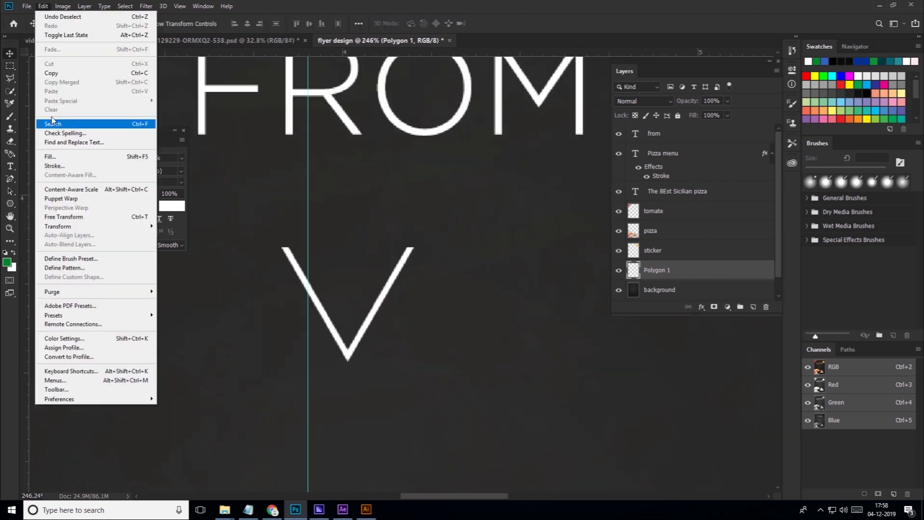
Step: Widen the V chevron to about 155% and move it centred beneath FROM
{"action": "left_click", "coordinate": [69, 218]}
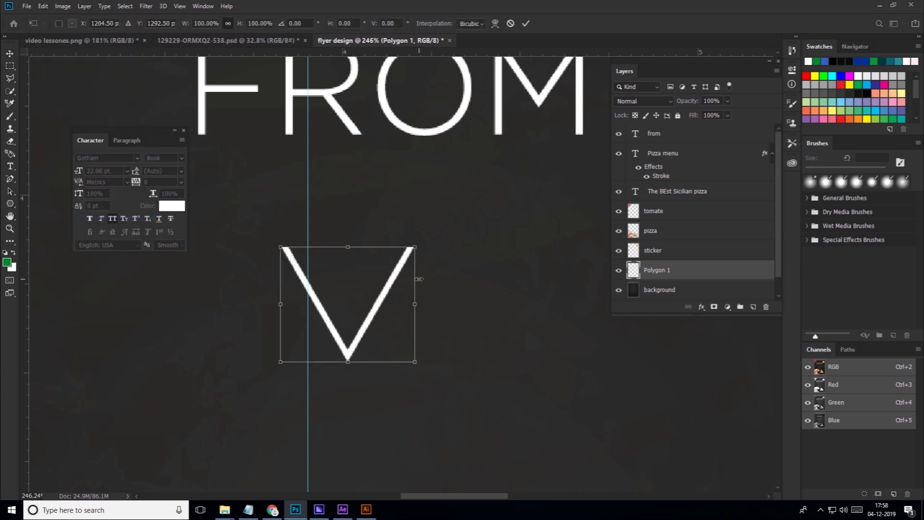
{"action": "mouse_move", "coordinate": [416, 299]}
{"action": "left_mouse_down"}
{"action": "mouse_move", "coordinate": [454, 301]}
{"action": "mouse_move", "coordinate": [474, 275]}
{"action": "left_mouse_up"}
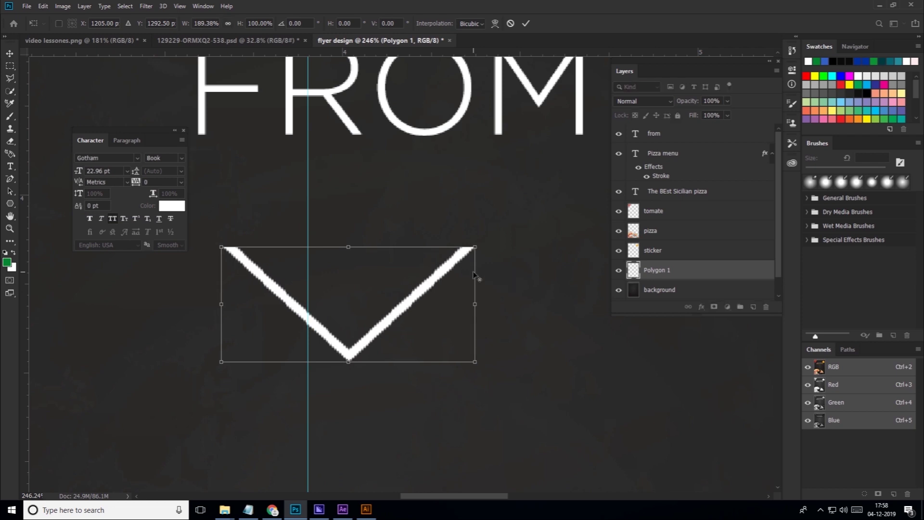
{"action": "left_click", "coordinate": [525, 24]}
{"action": "scroll", "coordinate": [419, 278], "scroll_direction": "down", "scroll_amount": 3}
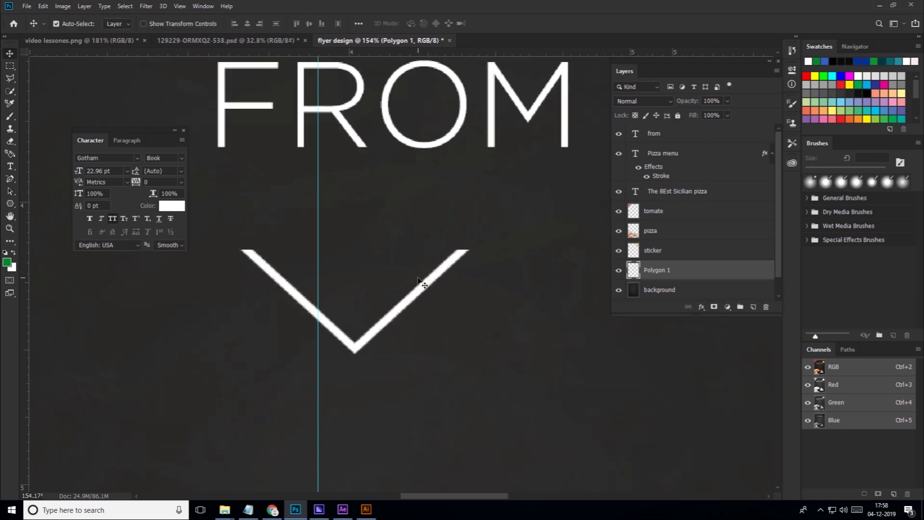
{"action": "left_click_drag", "start_coordinate": [418, 295], "coordinate": [491, 295]}
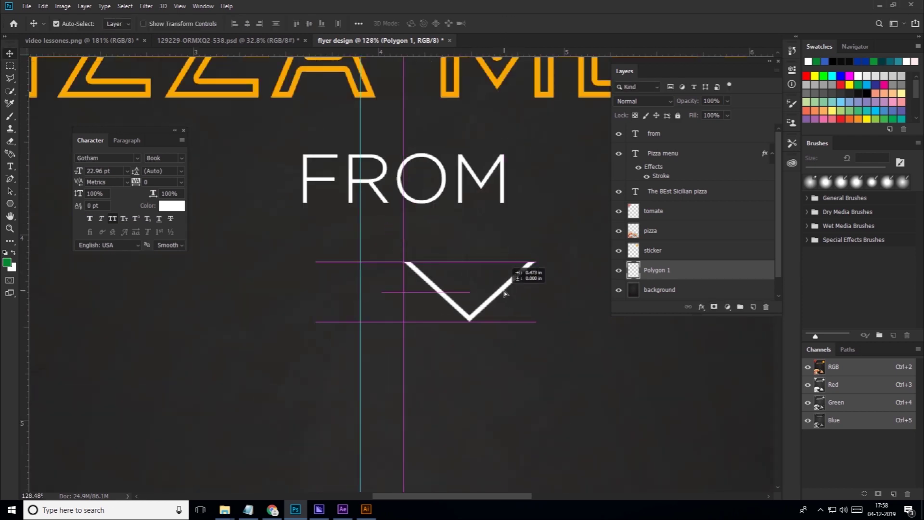
{"action": "scroll", "coordinate": [432, 261], "scroll_direction": "down", "scroll_amount": 3}
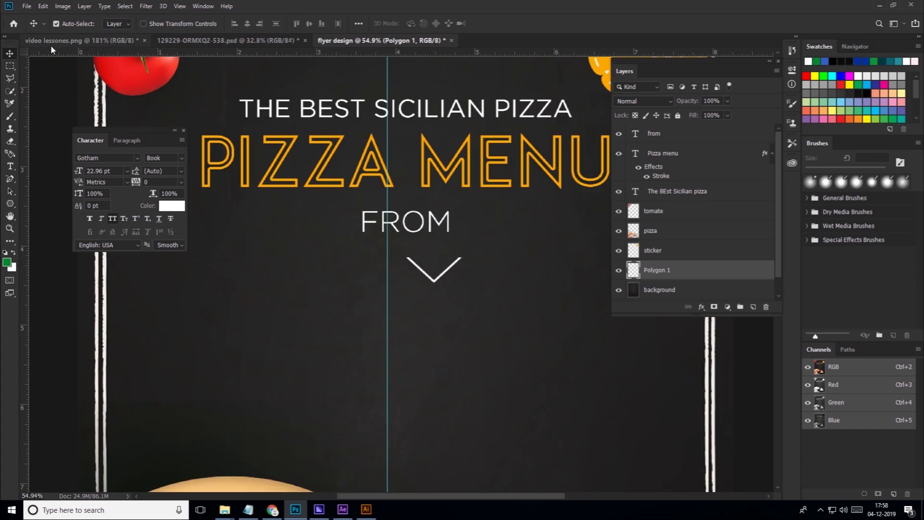
{"action": "left_click", "coordinate": [45, 6]}
Step: Rotate the chevron a quarter turn and flip it so it points left
{"action": "left_click", "coordinate": [76, 218]}
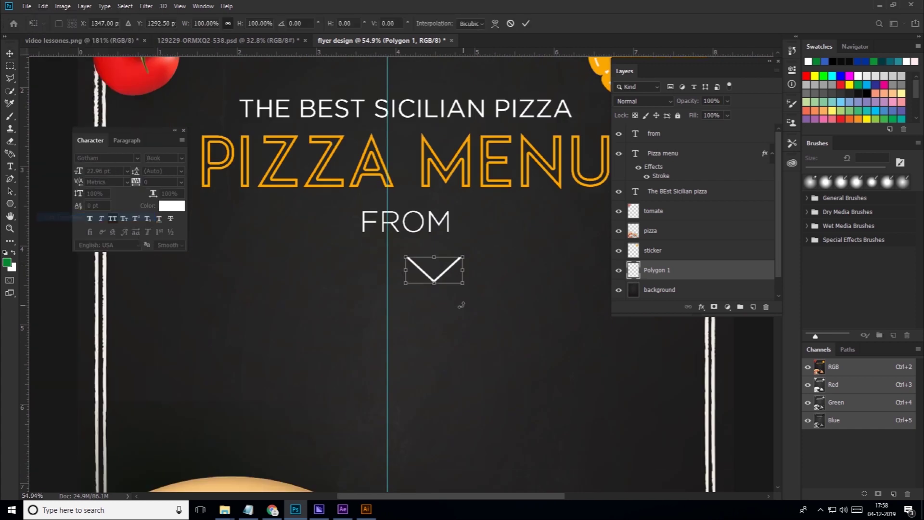
{"action": "mouse_move", "coordinate": [476, 286]}
{"action": "left_mouse_down"}
{"action": "mouse_move", "coordinate": [481, 233]}
{"action": "mouse_move", "coordinate": [465, 211]}
{"action": "left_mouse_up"}
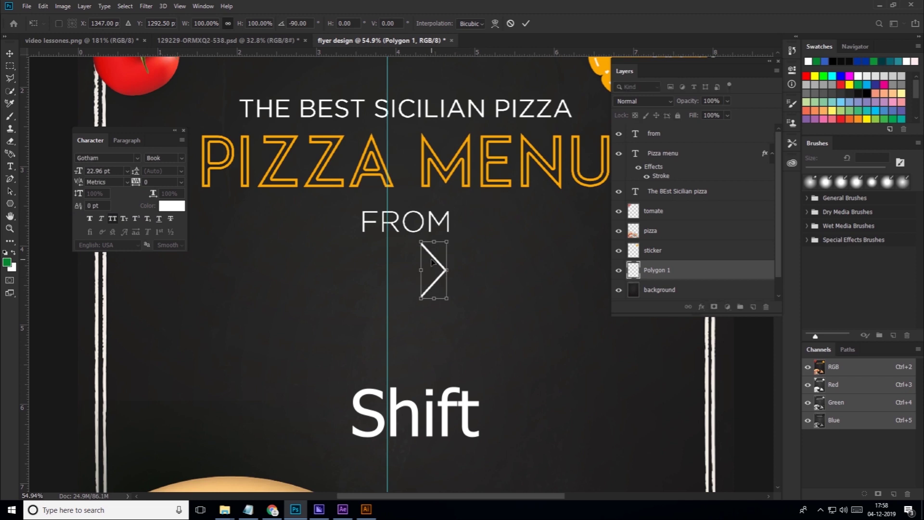
{"action": "right_click", "coordinate": [433, 258]}
{"action": "left_click", "coordinate": [459, 373]}
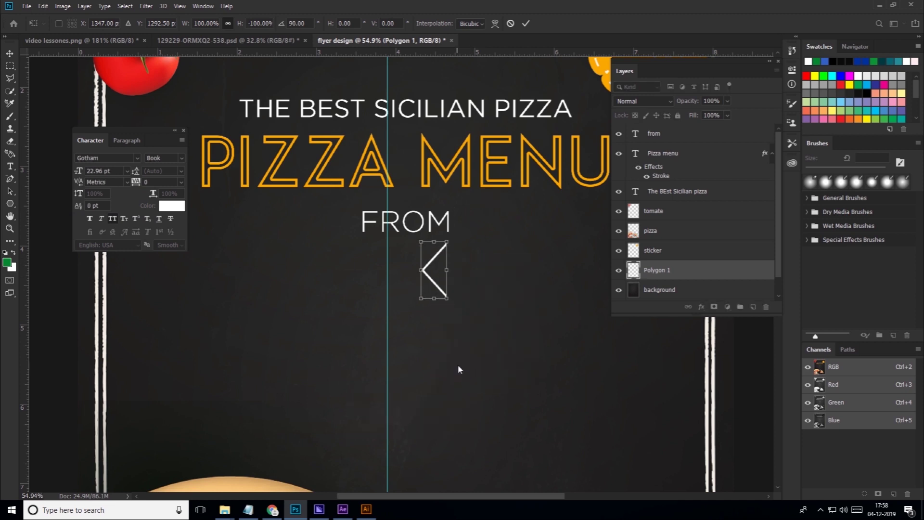
{"action": "left_click", "coordinate": [527, 24]}
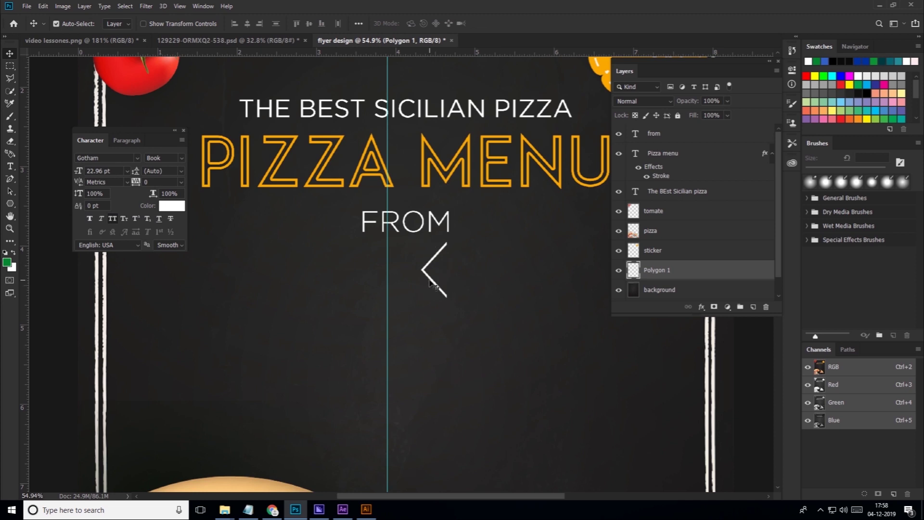
Step: Duplicate the chevron to the other side and flip the copy horizontally to face it
{"action": "mouse_move", "coordinate": [425, 272]}
{"action": "left_mouse_down"}
{"action": "mouse_move", "coordinate": [461, 291]}
{"action": "mouse_move", "coordinate": [389, 301]}
{"action": "left_mouse_up"}
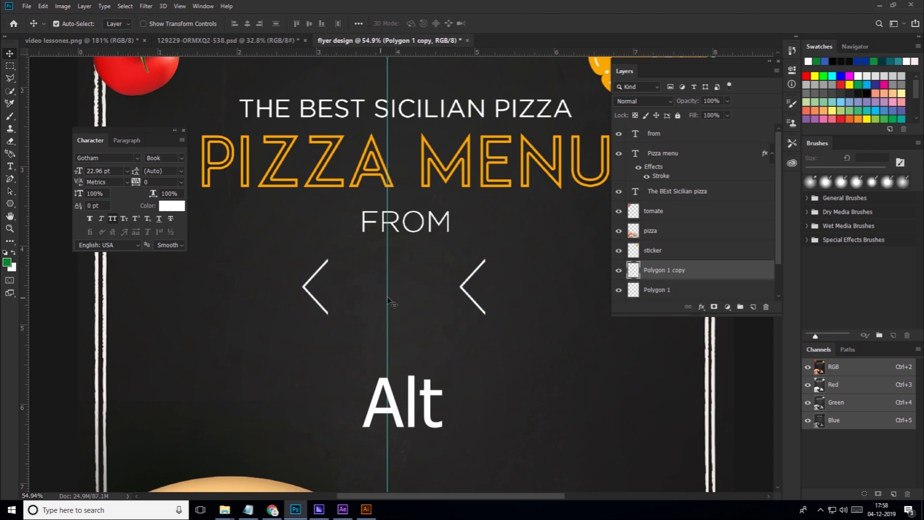
{"action": "left_click", "coordinate": [42, 5]}
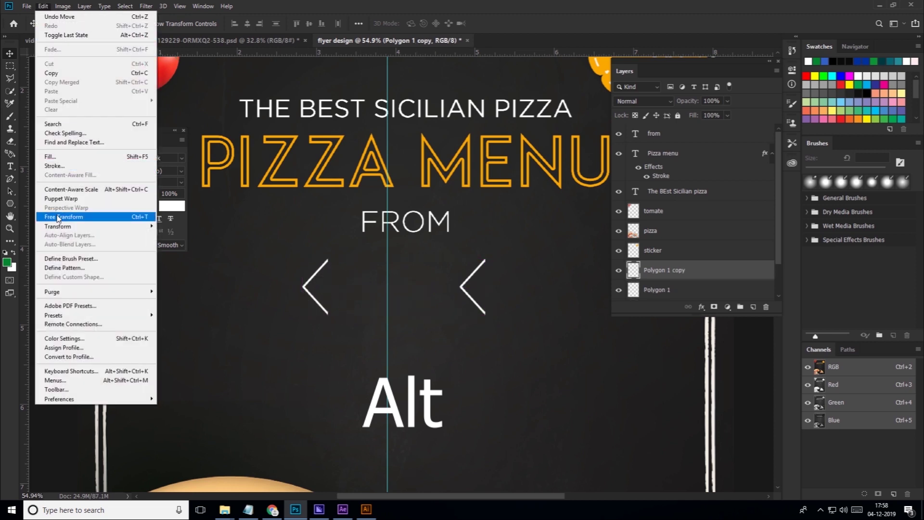
{"action": "left_click", "coordinate": [53, 217]}
{"action": "right_click", "coordinate": [314, 275]}
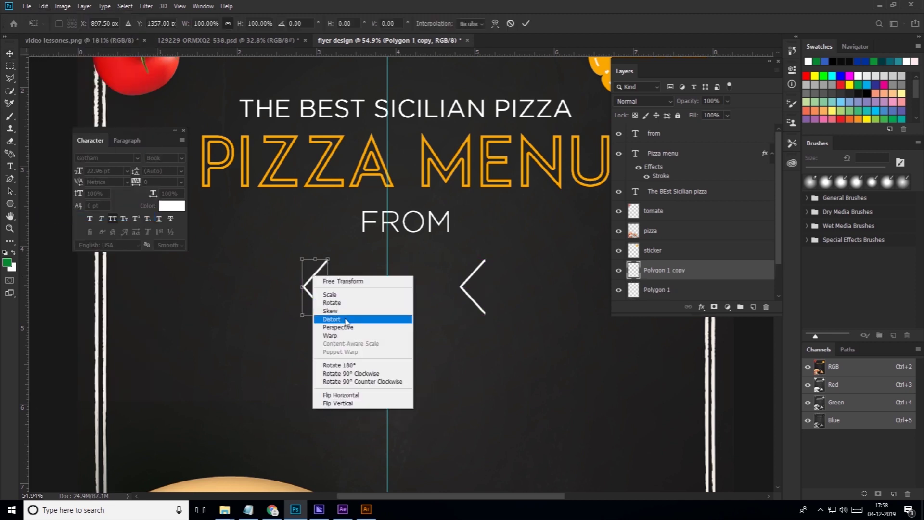
{"action": "left_click", "coordinate": [350, 393]}
{"action": "left_click", "coordinate": [526, 23]}
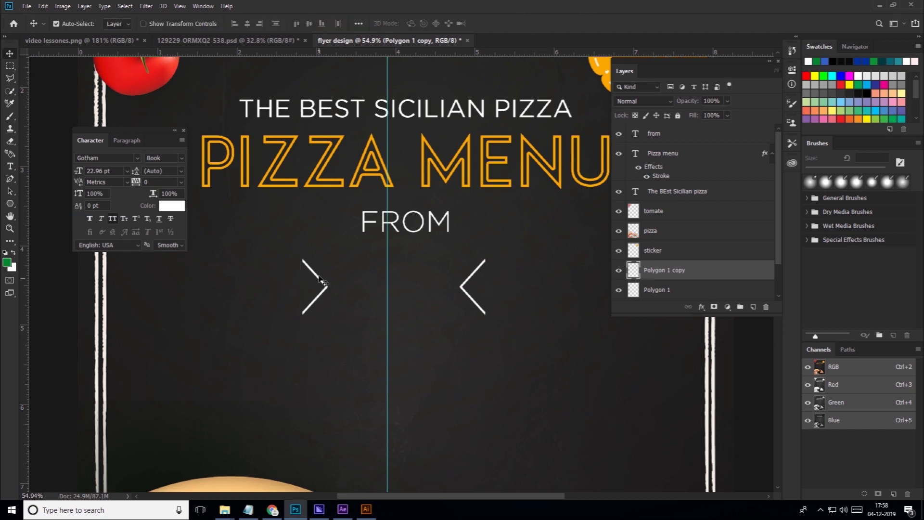
{"action": "scroll", "coordinate": [354, 288], "scroll_direction": "up", "scroll_amount": 2, "text": "alt"}
{"action": "left_click", "coordinate": [11, 203]}
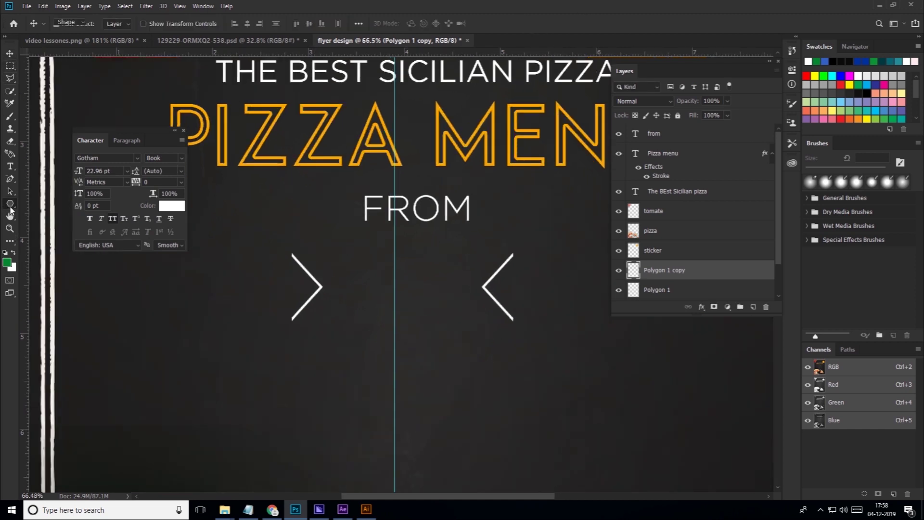
Step: Draw a thin rectangle bar spanning the tops of the two chevrons
{"action": "left_click", "coordinate": [54, 203]}
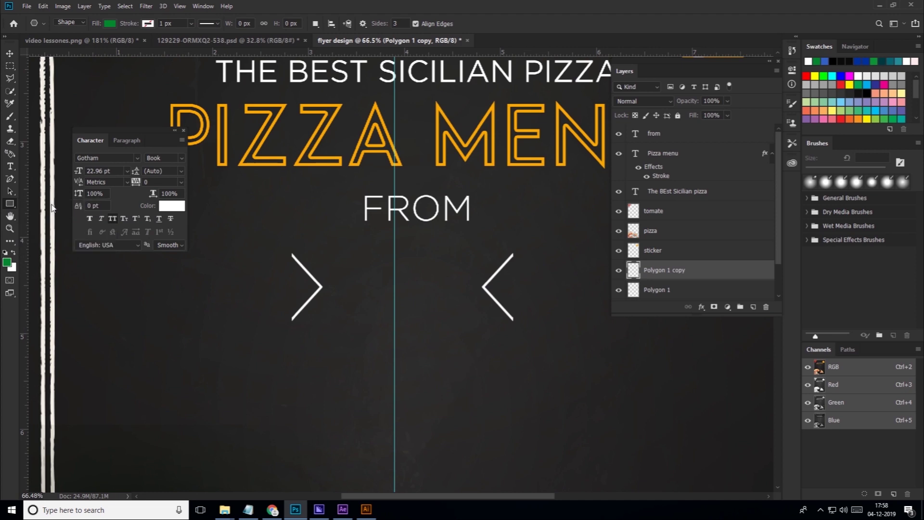
{"action": "scroll", "coordinate": [356, 255], "scroll_direction": "up", "scroll_amount": 10, "text": "alt"}
{"action": "mouse_move", "coordinate": [299, 278]}
{"action": "left_mouse_down"}
{"action": "mouse_move", "coordinate": [241, 383]}
{"action": "mouse_move", "coordinate": [193, 368]}
{"action": "left_mouse_up"}
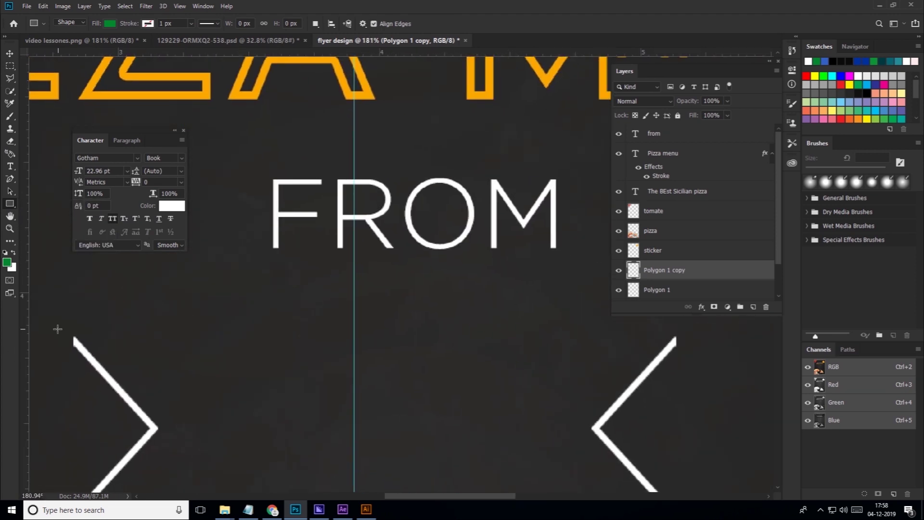
{"action": "left_click_drag", "start_coordinate": [69, 335], "coordinate": [677, 346]}
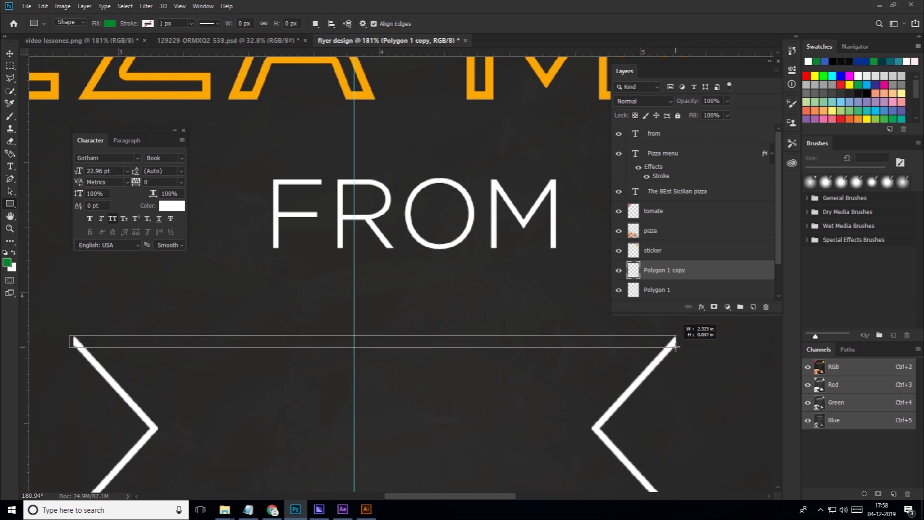
{"action": "scroll", "coordinate": [83, 345], "scroll_direction": "up", "scroll_amount": 6, "text": "alt"}
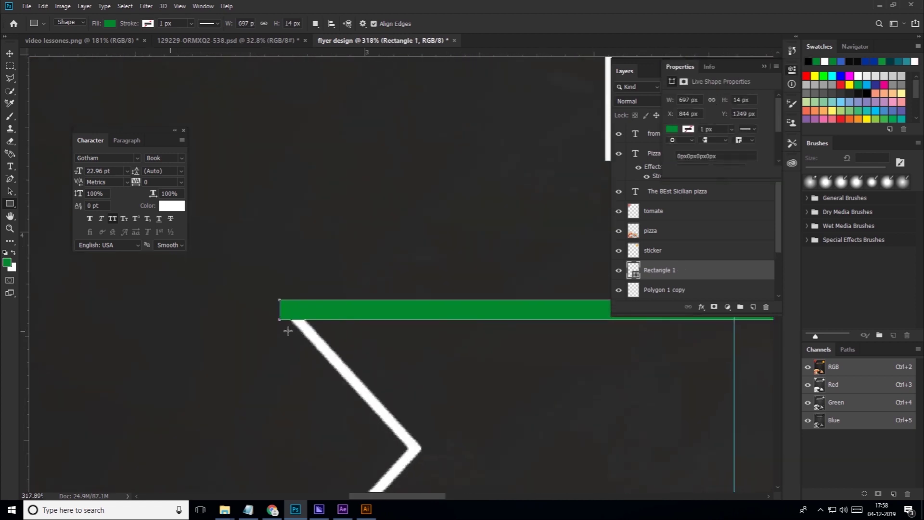
Step: Colour the bar with the chevrons' white line colour sampled by eyedropper
{"action": "double_click", "coordinate": [633, 270]}
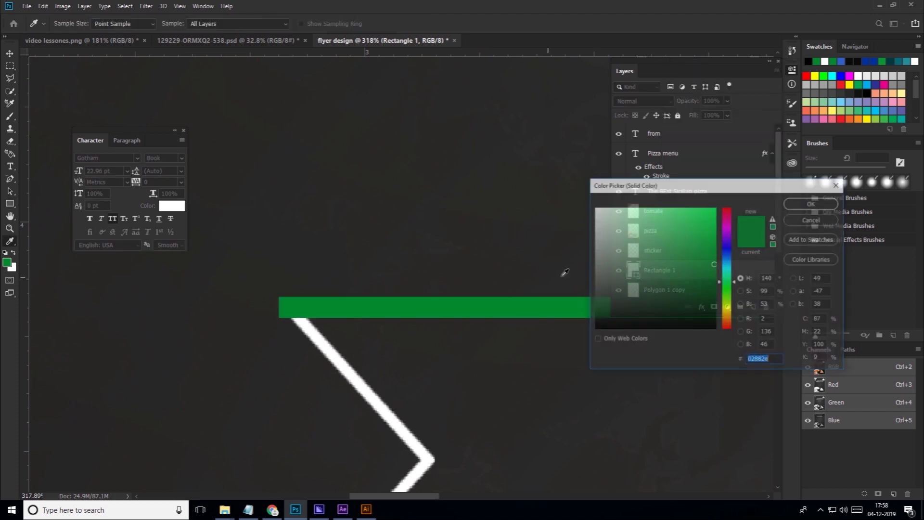
{"action": "left_click", "coordinate": [341, 362]}
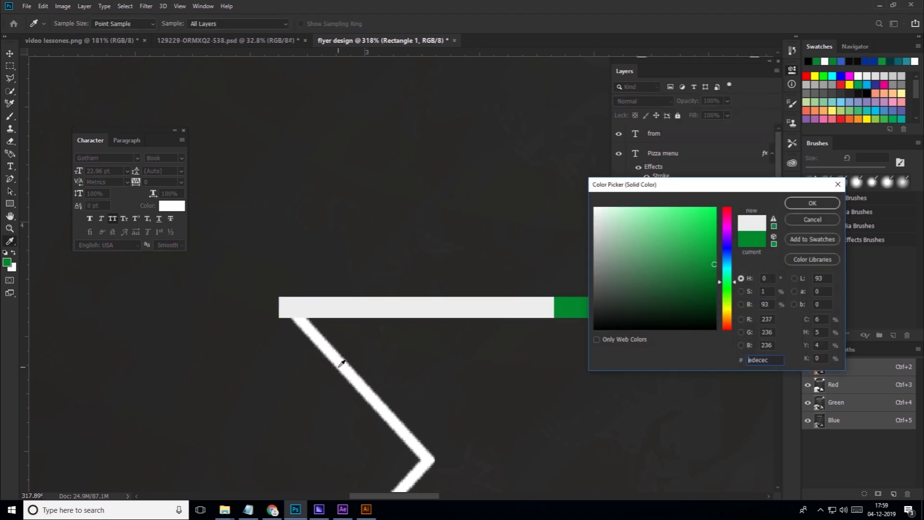
{"action": "left_click", "coordinate": [813, 203]}
{"action": "scroll", "coordinate": [302, 318], "scroll_direction": "up", "scroll_amount": 5, "text": "alt"}
{"action": "scroll", "coordinate": [302, 317], "scroll_direction": "up", "scroll_amount": 2, "text": "alt"}
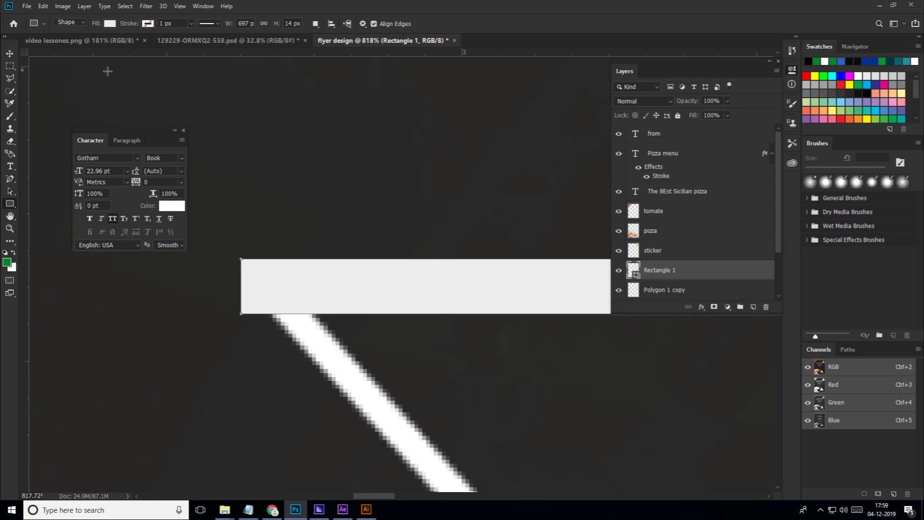
Step: Trim the bar's left end and squeeze its height so it meets the chevron
{"action": "left_click", "coordinate": [49, 7]}
{"action": "left_click", "coordinate": [61, 218]}
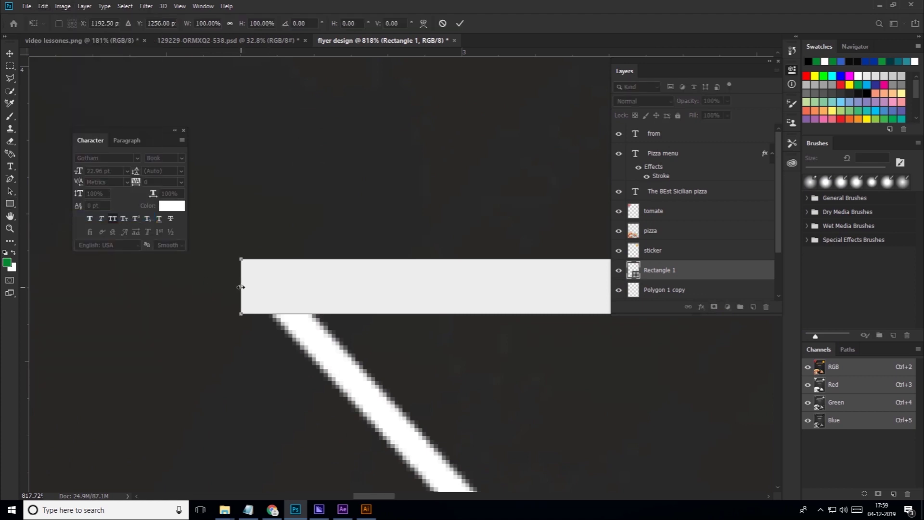
{"action": "mouse_move", "coordinate": [241, 287]}
{"action": "left_mouse_down"}
{"action": "mouse_move", "coordinate": [260, 284]}
{"action": "mouse_move", "coordinate": [264, 270]}
{"action": "left_mouse_up"}
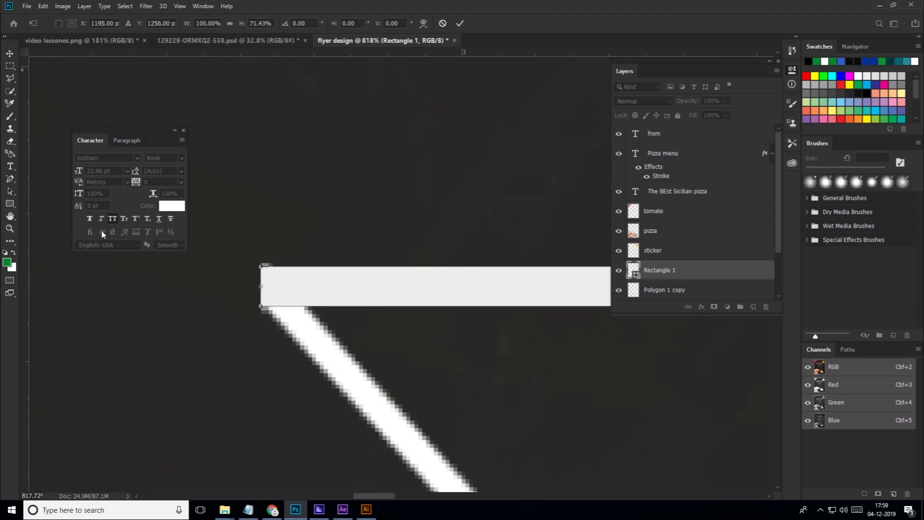
{"action": "key", "text": "Return"}
{"action": "scroll", "coordinate": [423, 277], "scroll_direction": "down", "scroll_amount": 2}
Step: Select Rectangle 1, Rectangle 1 copy and both Polygon chevrons, and group them as 'ribbon'
{"action": "scroll", "coordinate": [424, 277], "scroll_direction": "down", "scroll_amount": 3}
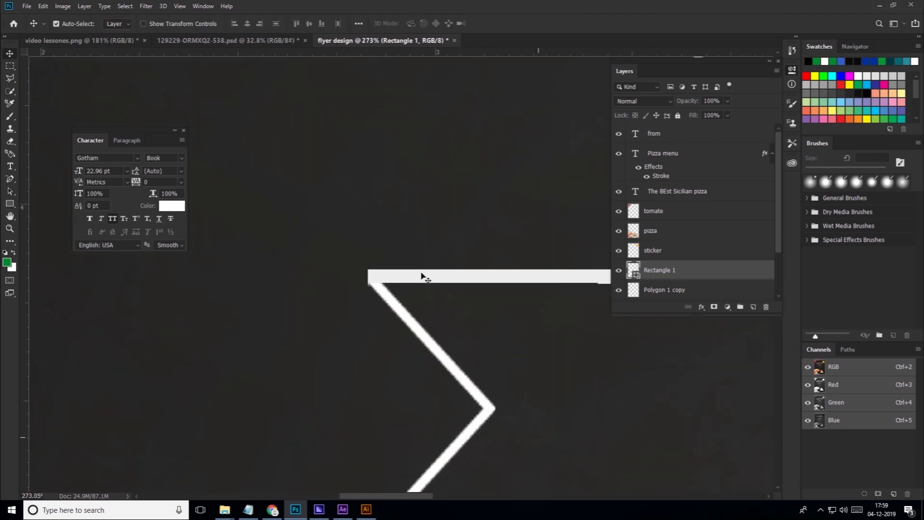
{"action": "scroll", "coordinate": [422, 276], "scroll_direction": "down", "scroll_amount": 3}
{"action": "left_click_drag", "start_coordinate": [488, 269], "coordinate": [294, 272]}
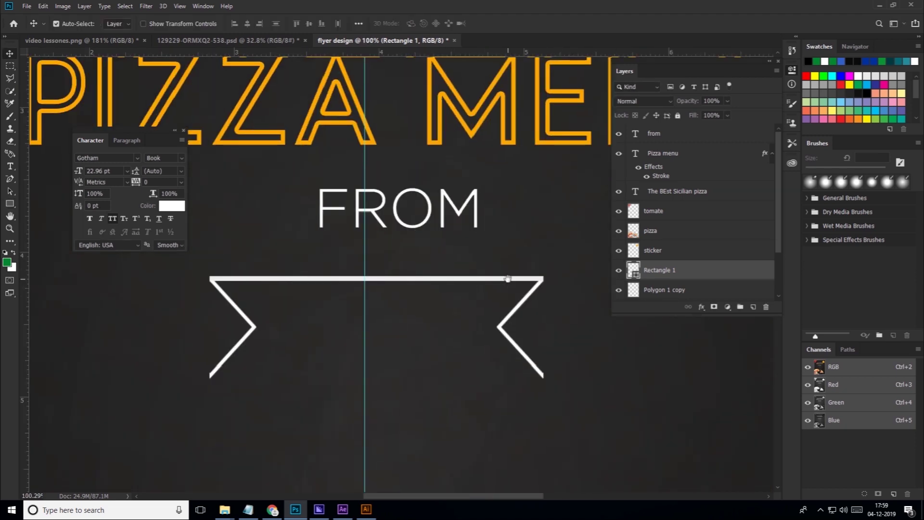
{"action": "mouse_move", "coordinate": [508, 278]}
{"action": "left_mouse_down"}
{"action": "mouse_move", "coordinate": [278, 271]}
{"action": "mouse_move", "coordinate": [299, 361]}
{"action": "left_mouse_up"}
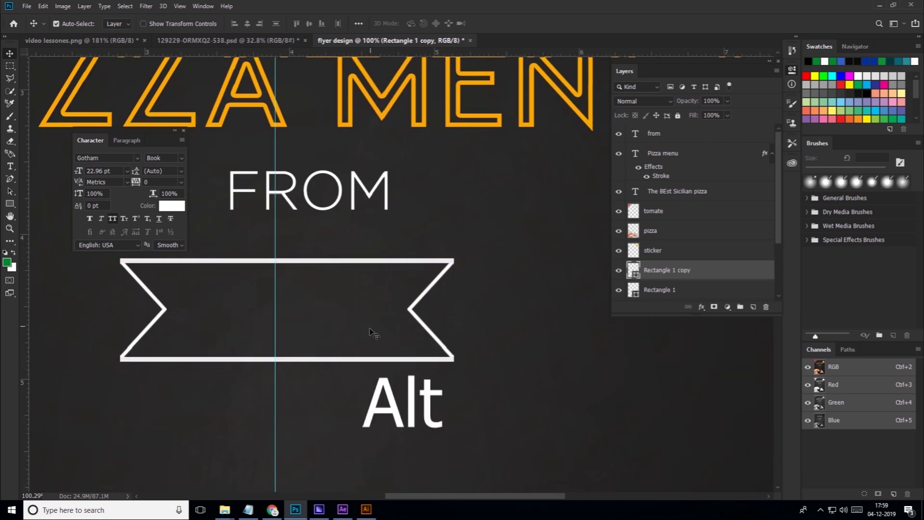
{"action": "scroll", "coordinate": [374, 311], "scroll_direction": "down", "scroll_amount": 3}
{"action": "scroll", "coordinate": [277, 313], "scroll_direction": "up", "scroll_amount": 2}
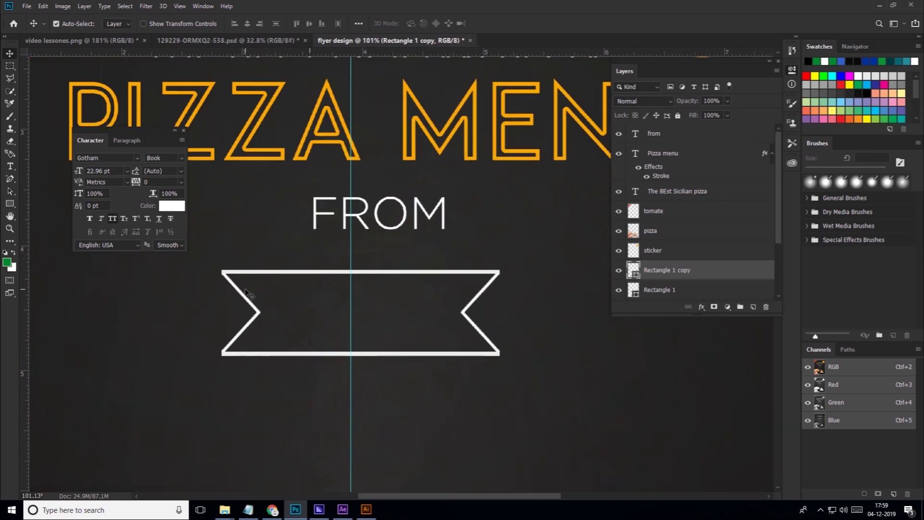
{"action": "scroll", "coordinate": [277, 312], "scroll_direction": "up", "scroll_amount": 2}
{"action": "scroll", "coordinate": [276, 312], "scroll_direction": "down", "scroll_amount": 4}
{"action": "left_click_drag", "start_coordinate": [678, 264], "coordinate": [670, 296]}
{"action": "left_click", "coordinate": [669, 295], "text": "shift"}
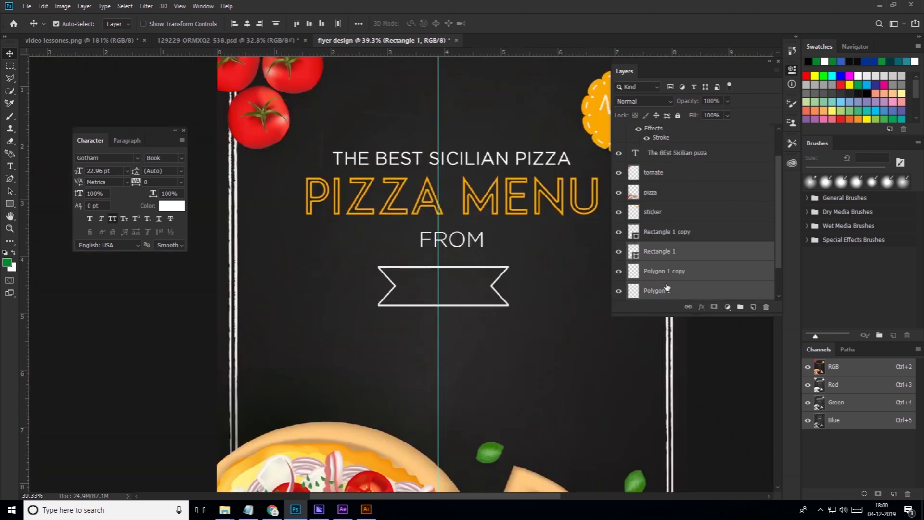
{"action": "left_click", "coordinate": [663, 233], "text": "ctrl"}
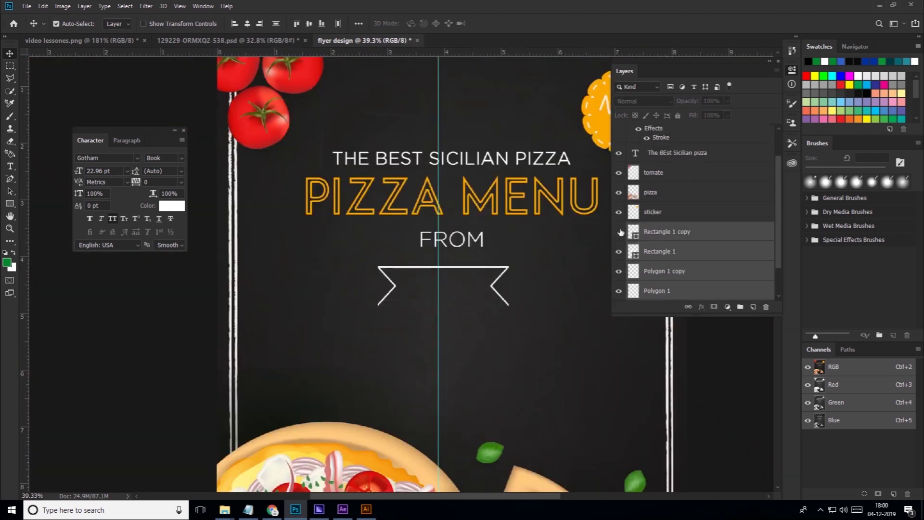
{"action": "left_click", "coordinate": [740, 306]}
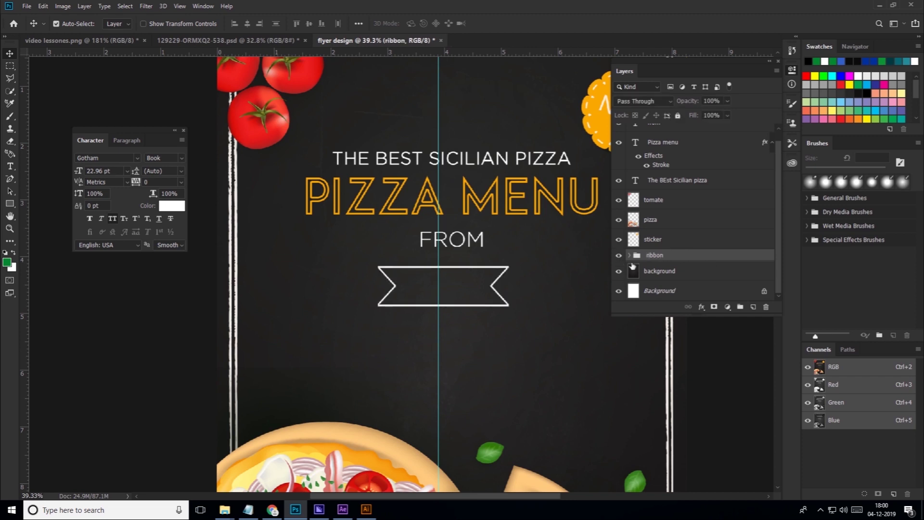
{"action": "left_click", "coordinate": [43, 7]}
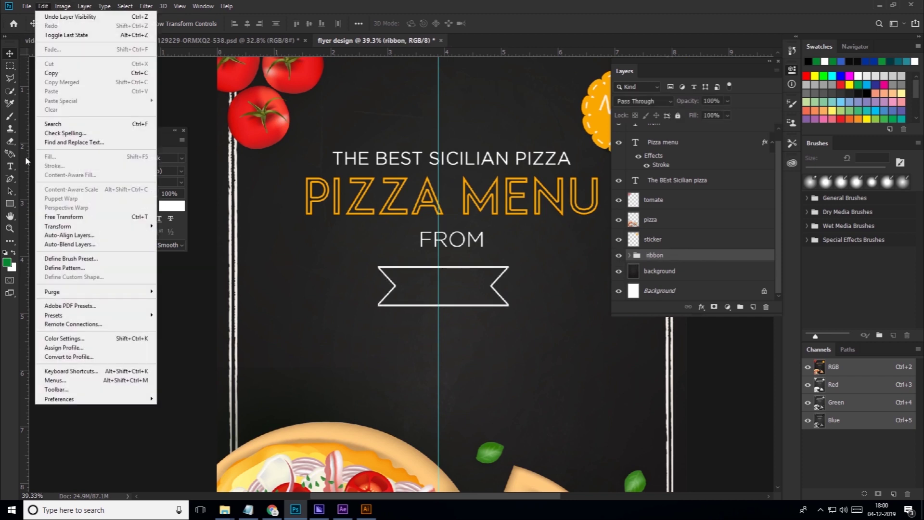
Step: Flatten the ribbon group to about 81% height and widen it to about 189%
{"action": "left_click", "coordinate": [58, 216]}
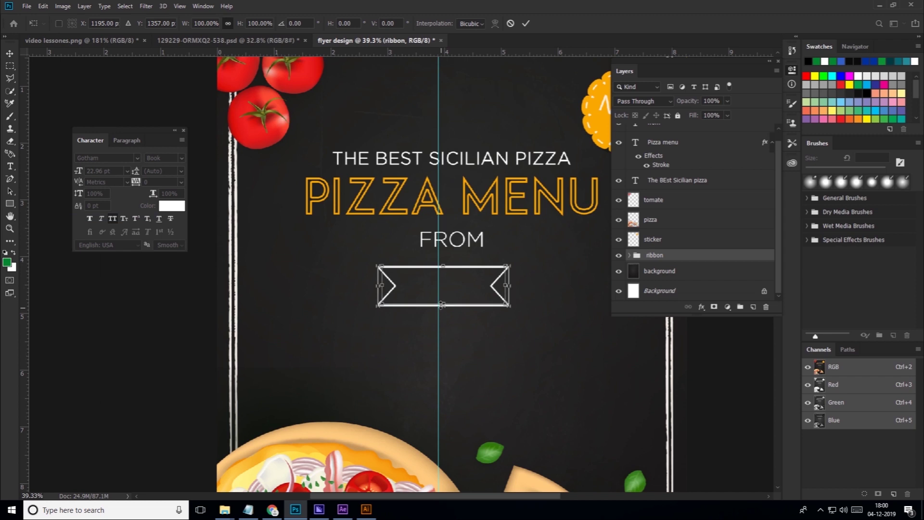
{"action": "left_click_drag", "start_coordinate": [442, 305], "coordinate": [440, 299]}
{"action": "left_click_drag", "start_coordinate": [508, 282], "coordinate": [568, 284]}
{"action": "left_click_drag", "start_coordinate": [446, 288], "coordinate": [445, 294]}
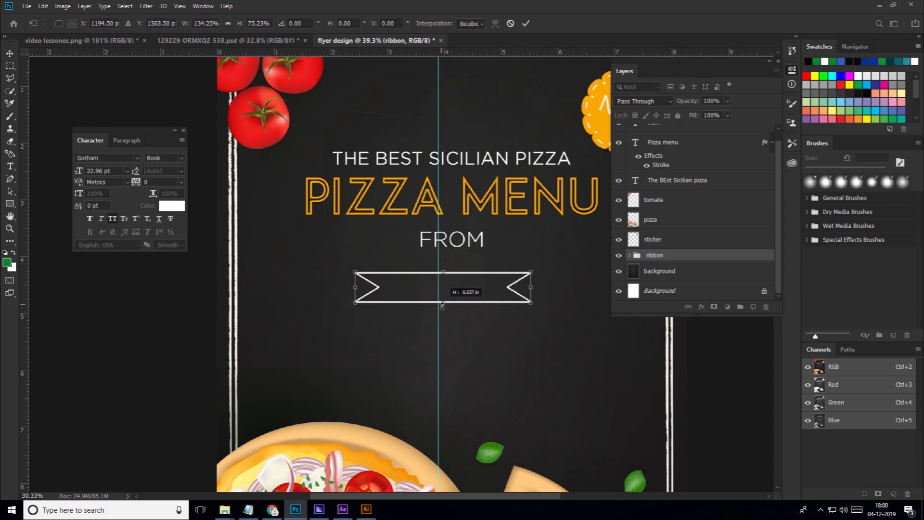
{"action": "left_click", "coordinate": [526, 23]}
{"action": "scroll", "coordinate": [337, 289], "scroll_direction": "up", "scroll_amount": 3}
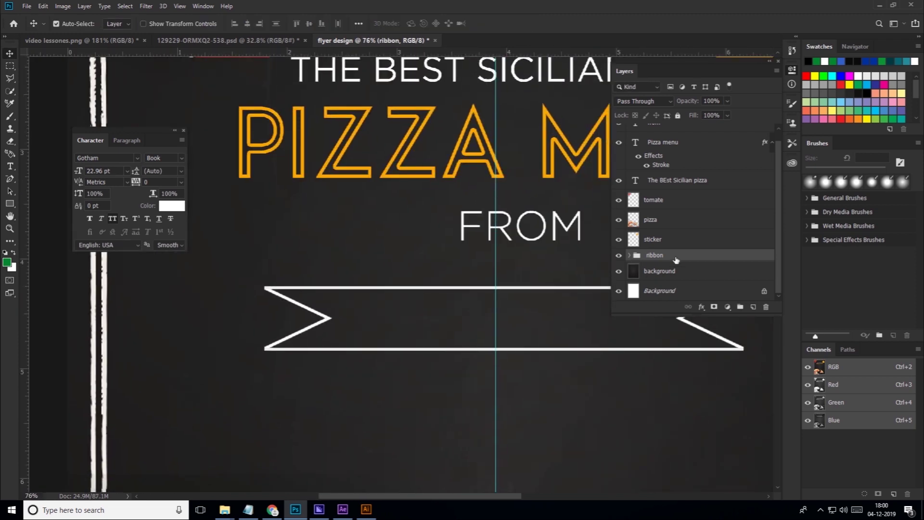
Step: Select the left chevron, Polygon 1 copy, and pull its point inward
{"action": "left_click", "coordinate": [631, 256]}
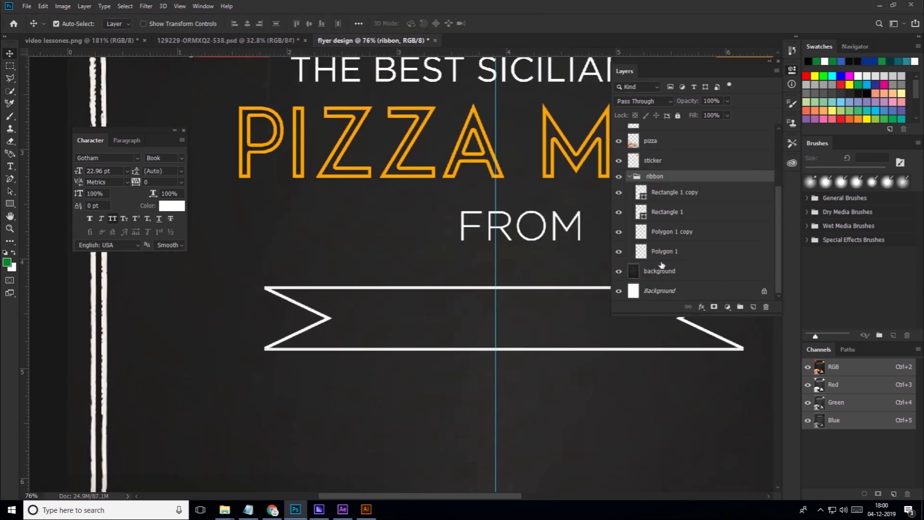
{"action": "left_click", "coordinate": [659, 234]}
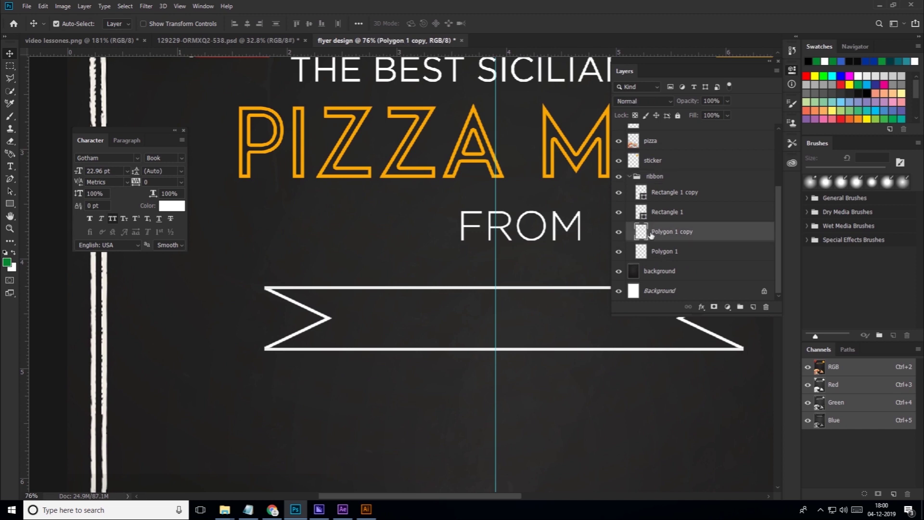
{"action": "left_click", "coordinate": [619, 233]}
{"action": "left_click", "coordinate": [43, 6]}
{"action": "left_click", "coordinate": [58, 217]}
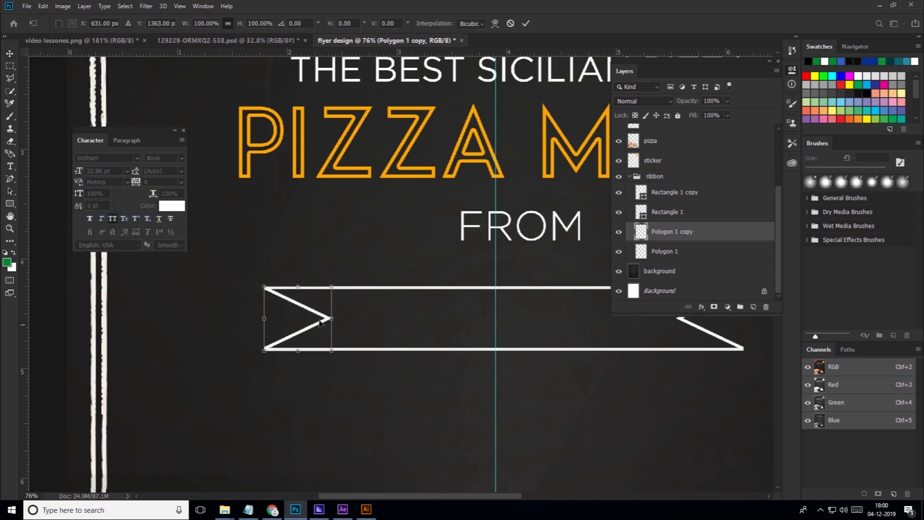
{"action": "left_click_drag", "start_coordinate": [331, 318], "coordinate": [298, 318]}
Step: Finish narrowing the left chevron and delete the right chevron, Polygon 1
{"action": "left_click", "coordinate": [526, 23]}
{"action": "left_click_drag", "start_coordinate": [479, 340], "coordinate": [353, 388]}
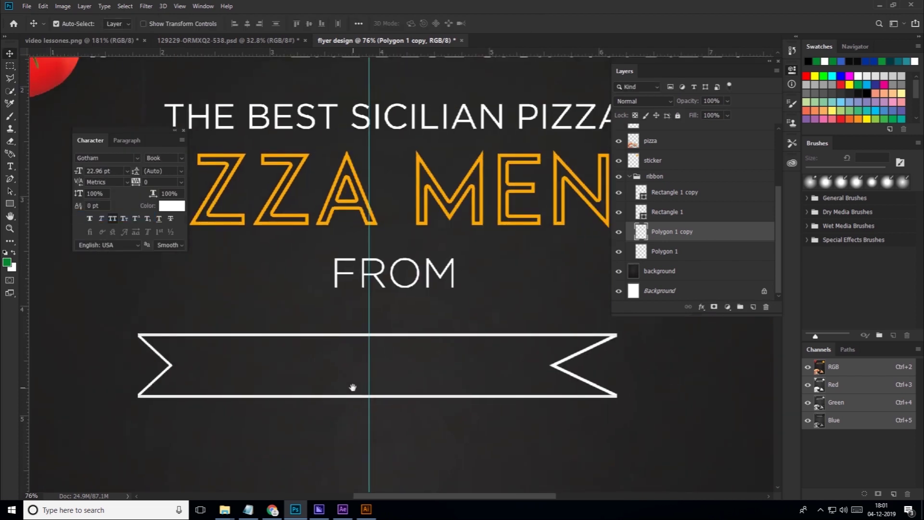
{"action": "left_click", "coordinate": [674, 252]}
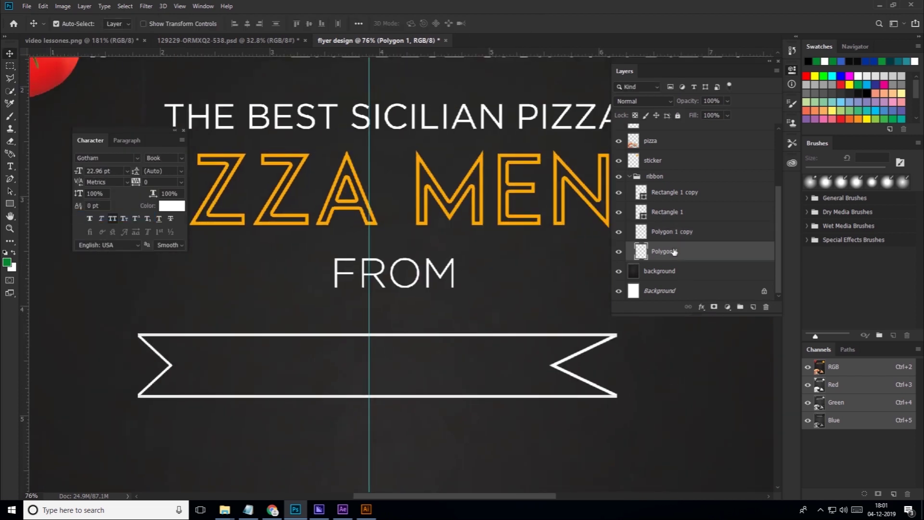
{"action": "left_click_drag", "start_coordinate": [674, 251], "coordinate": [765, 307]}
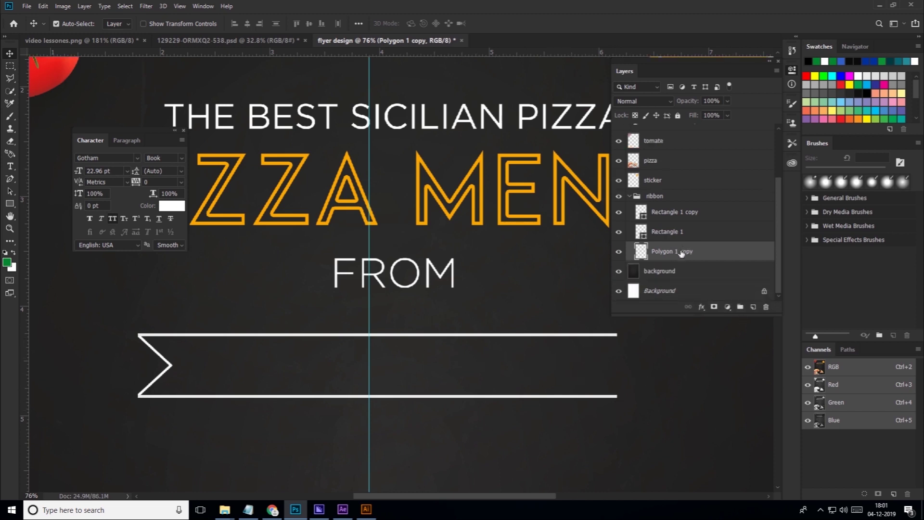
Step: Copy the left chevron to the ribbon's right end, flip it horizontally and fit it in place
{"action": "left_click_drag", "start_coordinate": [166, 366], "coordinate": [624, 366]}
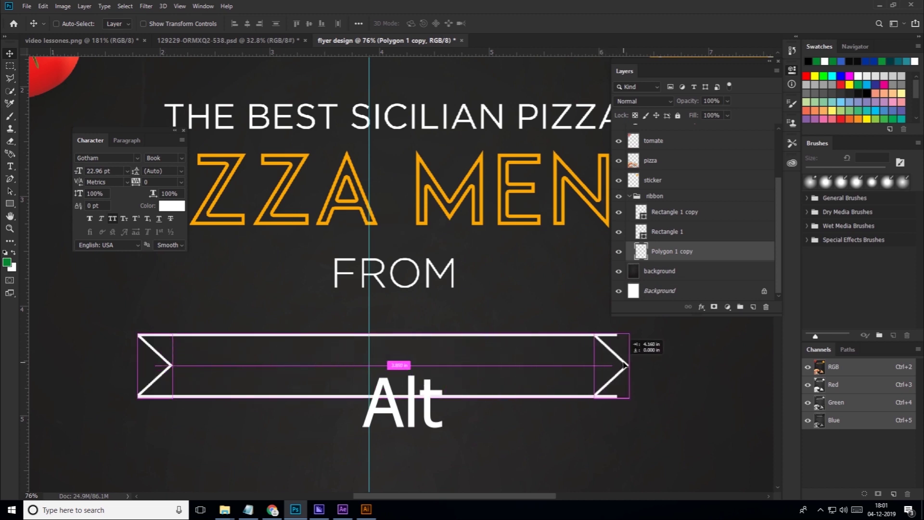
{"action": "left_click_drag", "start_coordinate": [624, 366], "coordinate": [638, 362]}
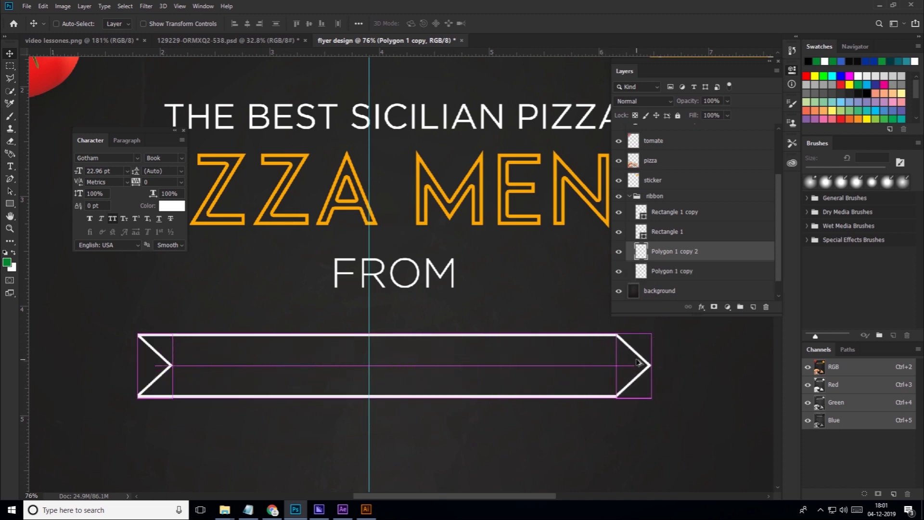
{"action": "key", "text": "ctrl+t"}
{"action": "right_click", "coordinate": [638, 361]}
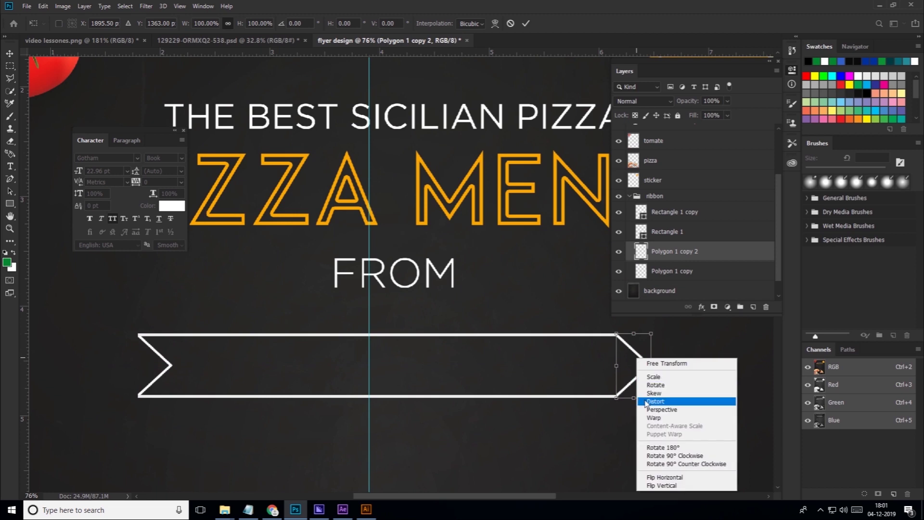
{"action": "left_click", "coordinate": [664, 476]}
{"action": "scroll", "coordinate": [621, 366], "scroll_direction": "up", "scroll_amount": 5}
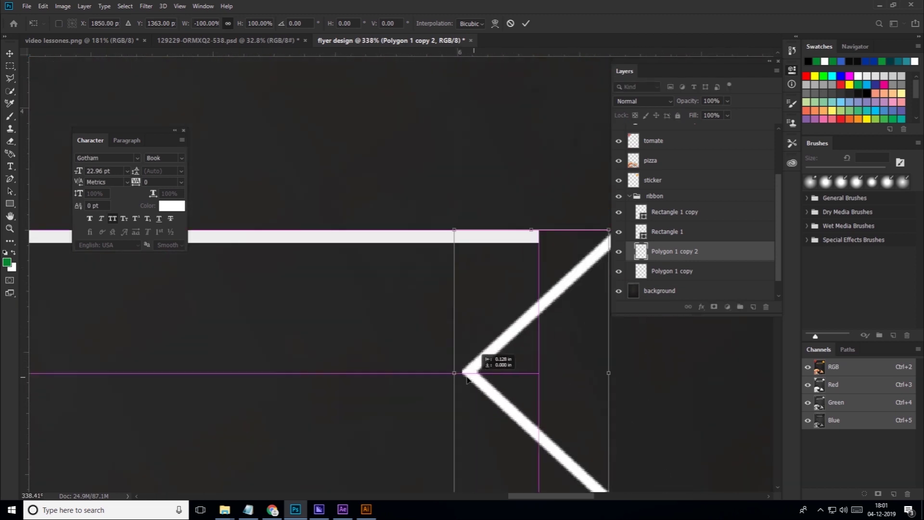
{"action": "left_click_drag", "start_coordinate": [466, 380], "coordinate": [388, 371]}
{"action": "key", "text": "Return"}
{"action": "scroll", "coordinate": [510, 323], "scroll_direction": "up", "scroll_amount": 1}
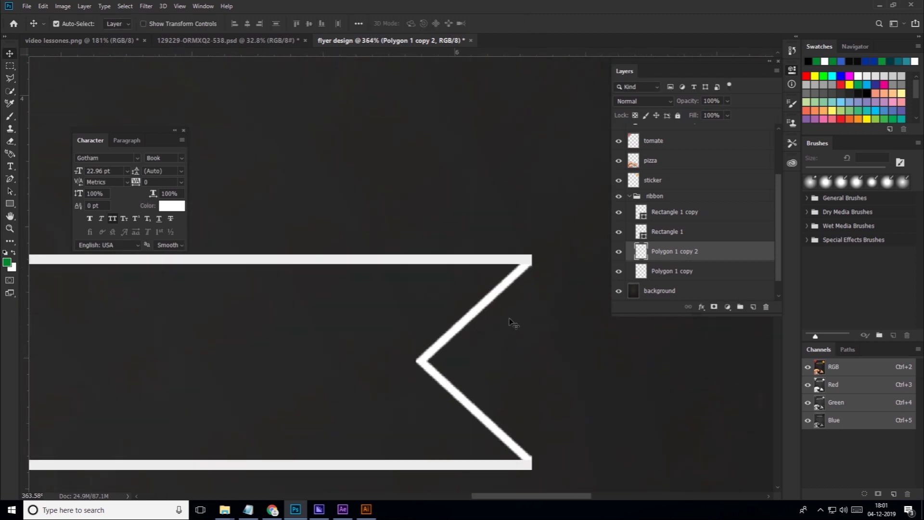
{"action": "scroll", "coordinate": [510, 322], "scroll_direction": "up", "scroll_amount": 2}
{"action": "scroll", "coordinate": [511, 320], "scroll_direction": "up", "scroll_amount": 1}
{"action": "scroll", "coordinate": [524, 213], "scroll_direction": "down", "scroll_amount": 4}
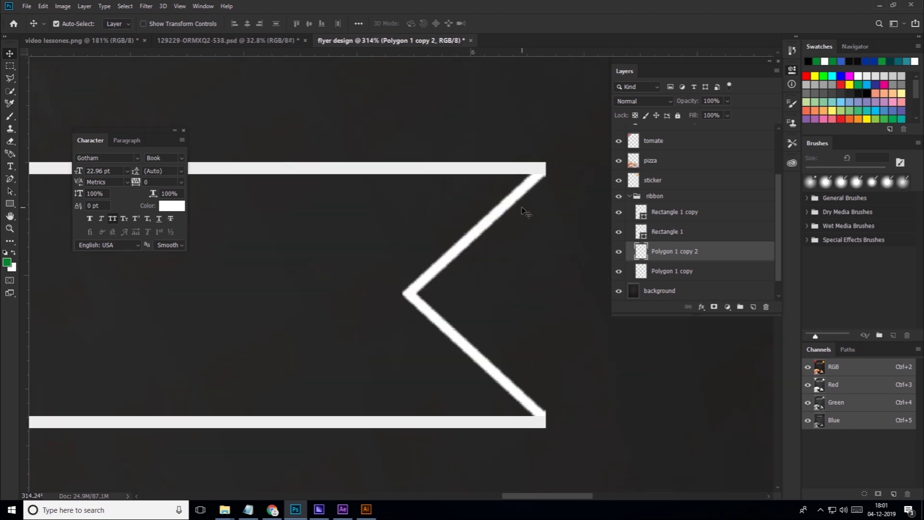
{"action": "scroll", "coordinate": [525, 213], "scroll_direction": "down", "scroll_amount": 6}
{"action": "scroll", "coordinate": [322, 263], "scroll_direction": "up", "scroll_amount": 2}
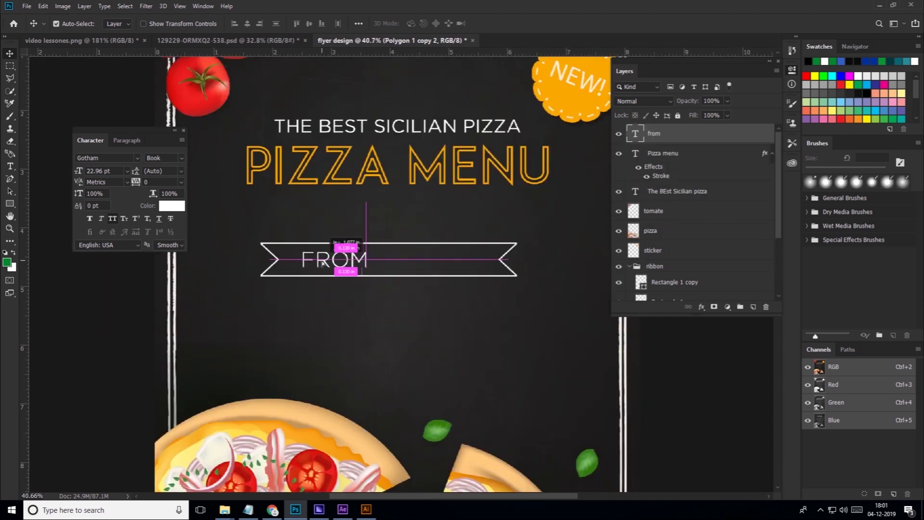
Step: Change the ribbon text to FROM 1950 and place it inside the ribbon
{"action": "double_click", "coordinate": [323, 262]}
{"action": "type", "text": "1950"}
{"action": "left_click_drag", "start_coordinate": [377, 260], "coordinate": [430, 262]}
{"action": "left_click", "coordinate": [630, 266]}
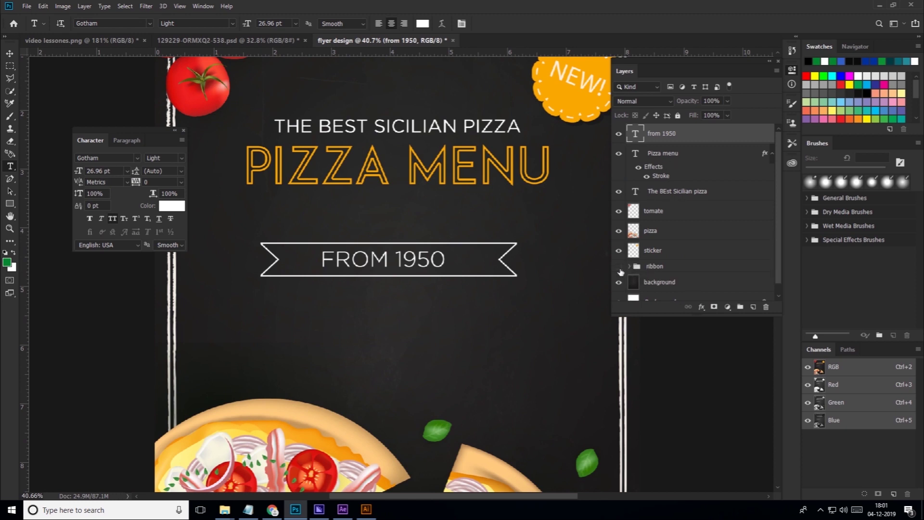
{"action": "left_click", "coordinate": [619, 267]}
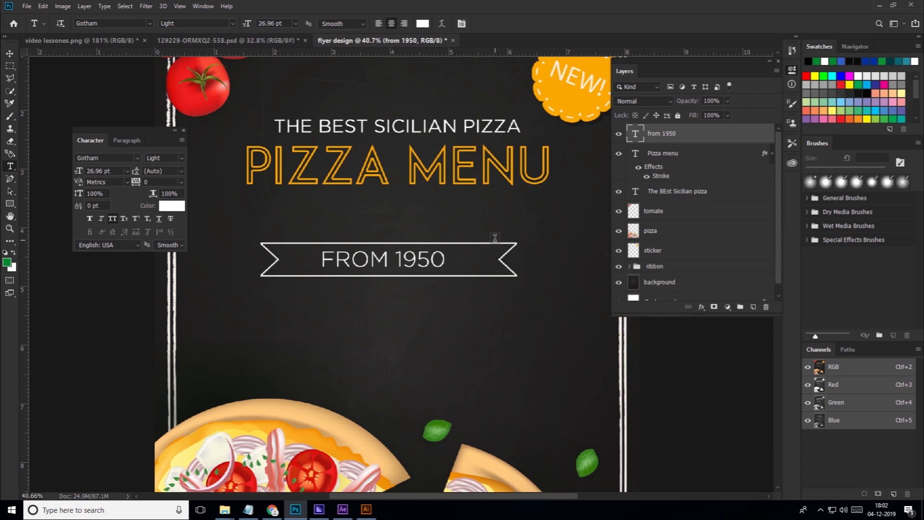
Step: Centre FROM 1950 horizontally and vertically on the ribbon, then move the ribbon up toward PIZZA MENU
{"action": "left_click", "coordinate": [661, 267]}
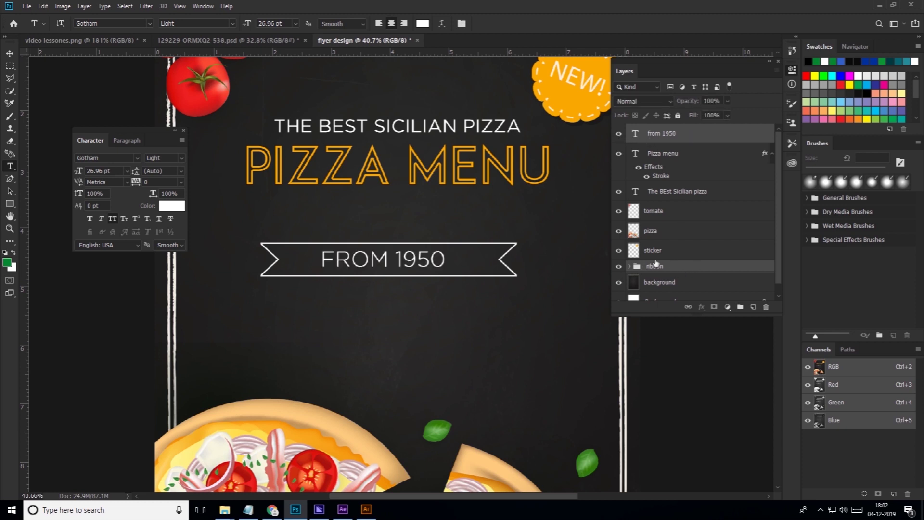
{"action": "left_click", "coordinate": [10, 54]}
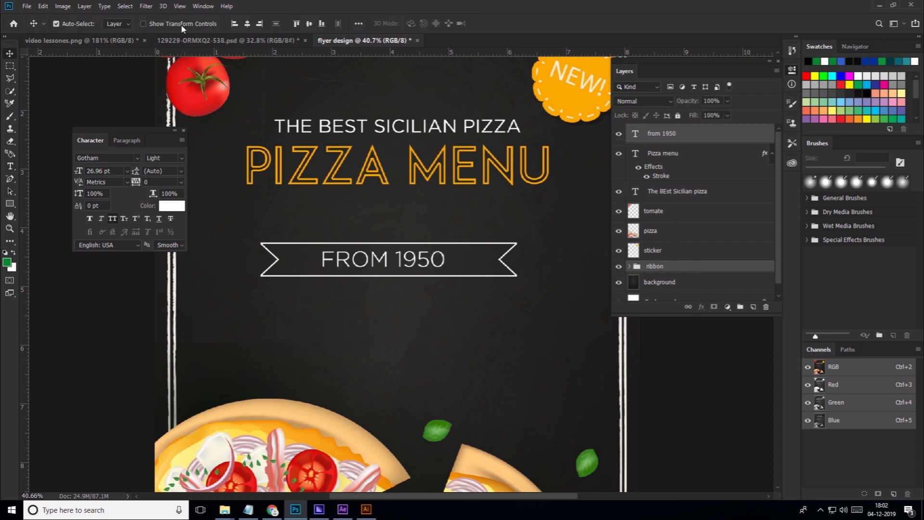
{"action": "left_click", "coordinate": [245, 25]}
{"action": "left_click", "coordinate": [310, 24]}
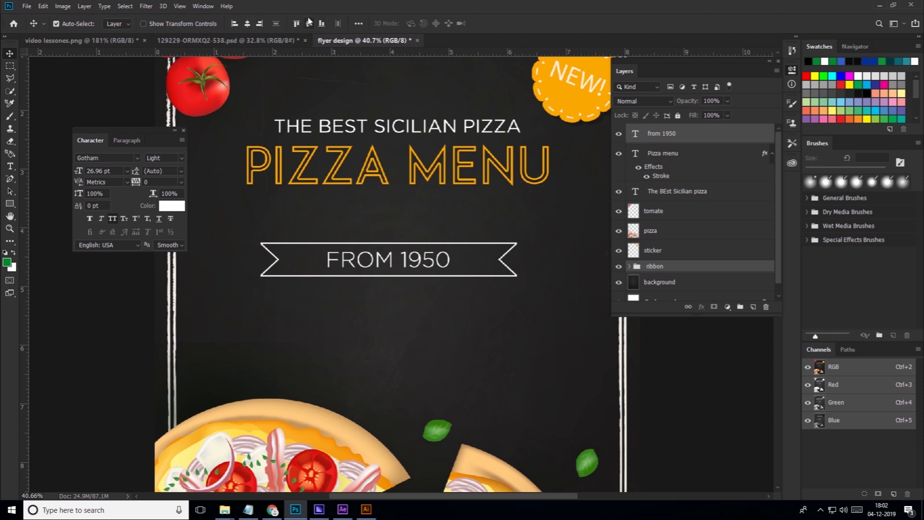
{"action": "left_click", "coordinate": [688, 266]}
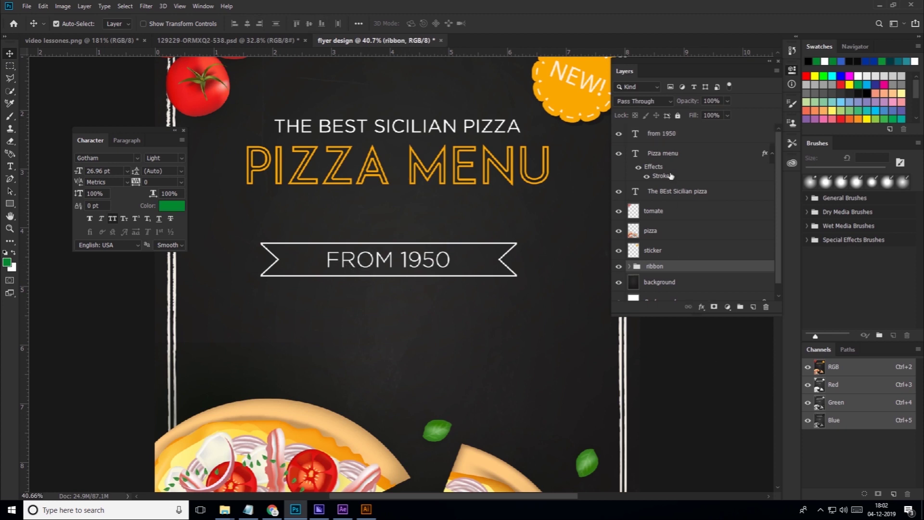
{"action": "left_click", "coordinate": [684, 136], "text": "shift"}
{"action": "key", "text": "shift+Up"}
{"action": "key", "text": "shift+Up"}
{"action": "key", "text": "shift+Up"}
Step: Change the PIZZA MENU stroke colour from orange to pale cream
{"action": "key", "text": "ctrl+minus"}
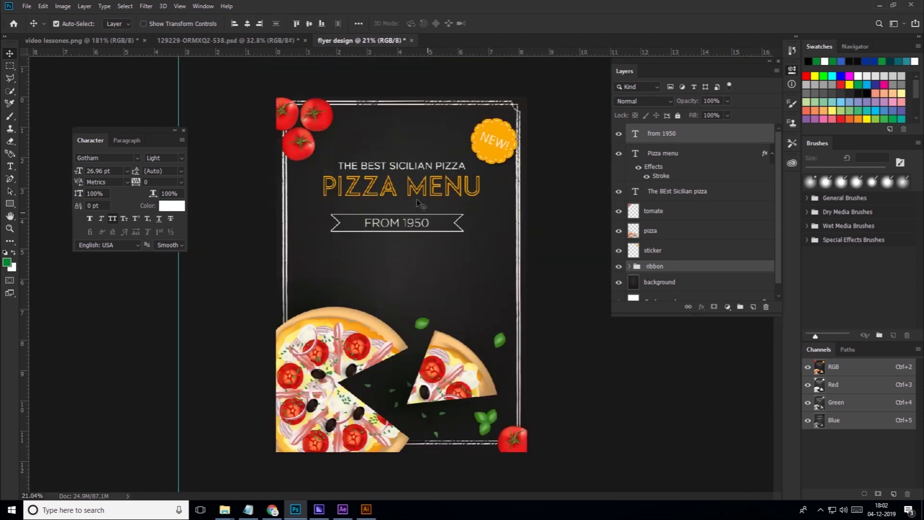
{"action": "left_click", "coordinate": [669, 192]}
{"action": "left_click", "coordinate": [663, 153]}
{"action": "double_click", "coordinate": [660, 176]}
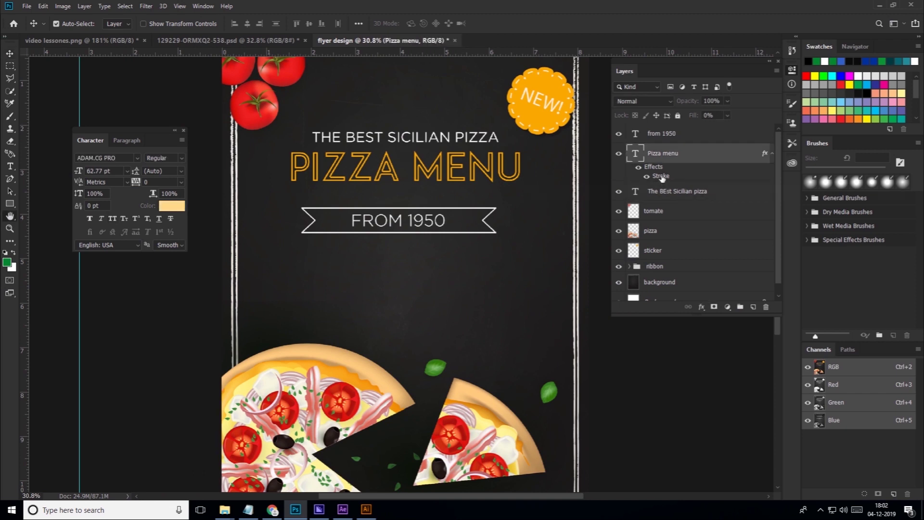
{"action": "left_click", "coordinate": [680, 302]}
{"action": "left_click", "coordinate": [620, 207]}
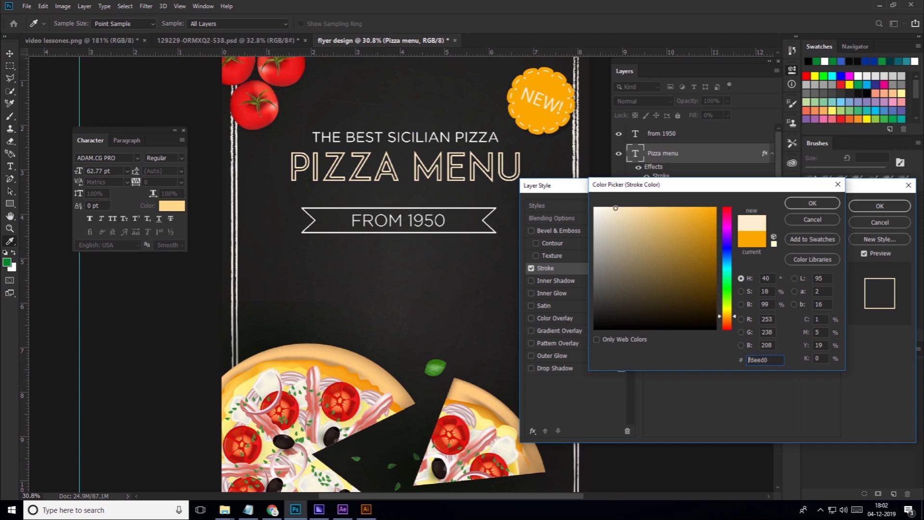
{"action": "left_click", "coordinate": [812, 203]}
{"action": "left_click", "coordinate": [879, 205]}
Step: Set the FROM 1950 text and the Sicilian pizza line to the same pale cream
{"action": "left_click", "coordinate": [661, 134]}
{"action": "left_click", "coordinate": [422, 24]}
{"action": "left_click", "coordinate": [767, 204]}
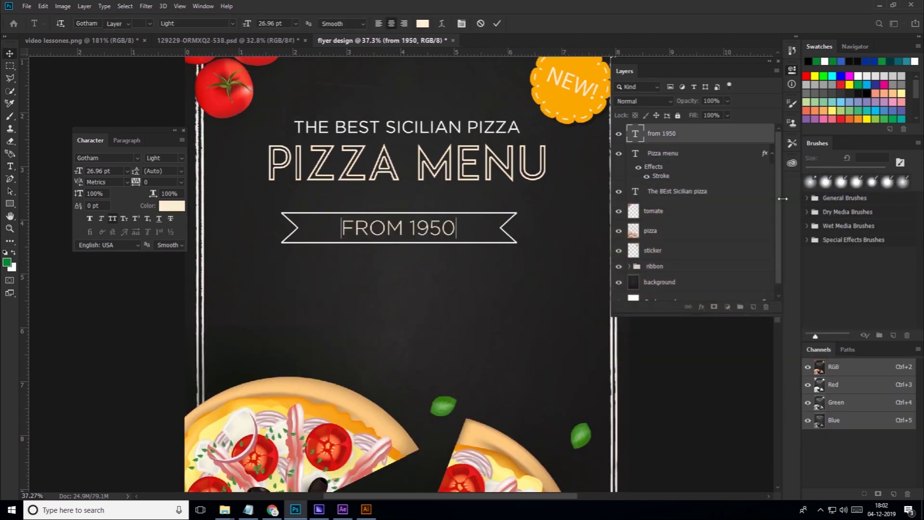
{"action": "left_click", "coordinate": [435, 121]}
{"action": "left_click", "coordinate": [422, 23]}
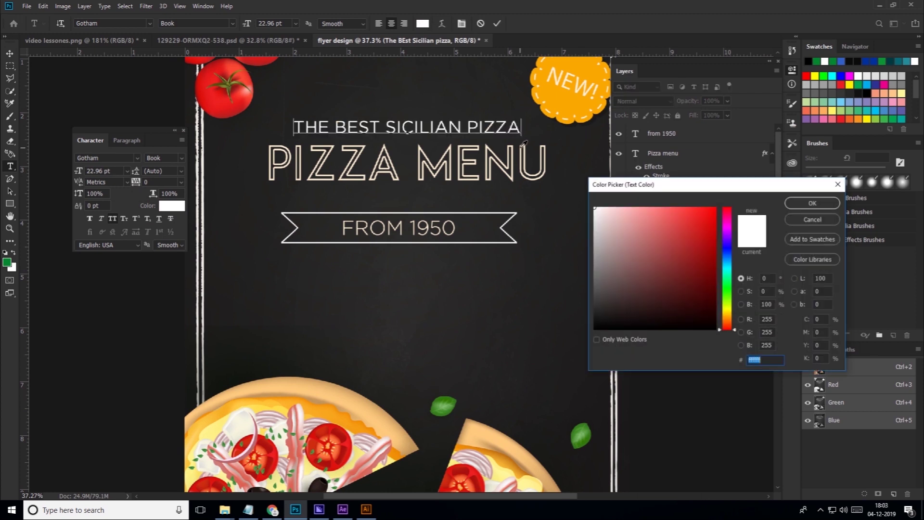
{"action": "left_click", "coordinate": [789, 207]}
{"action": "key", "text": "ctrl+Return"}
{"action": "scroll", "coordinate": [468, 302], "scroll_direction": "down", "scroll_amount": 3}
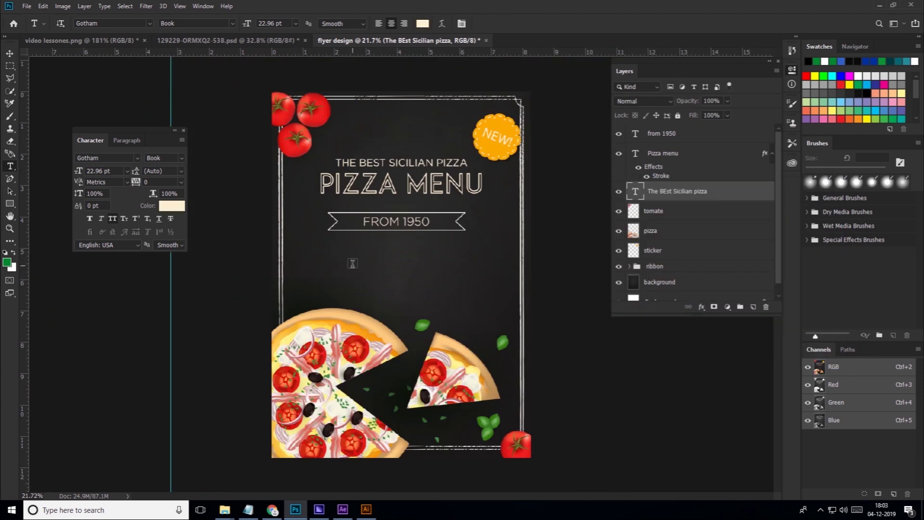
Step: Type LITTLE ITALY below the FROM 1950 banner in Bahnschrift
{"action": "left_click", "coordinate": [352, 263]}
{"action": "type", "text": "LITTLE ITALY"}
{"action": "left_click_drag", "start_coordinate": [364, 263], "coordinate": [425, 246]}
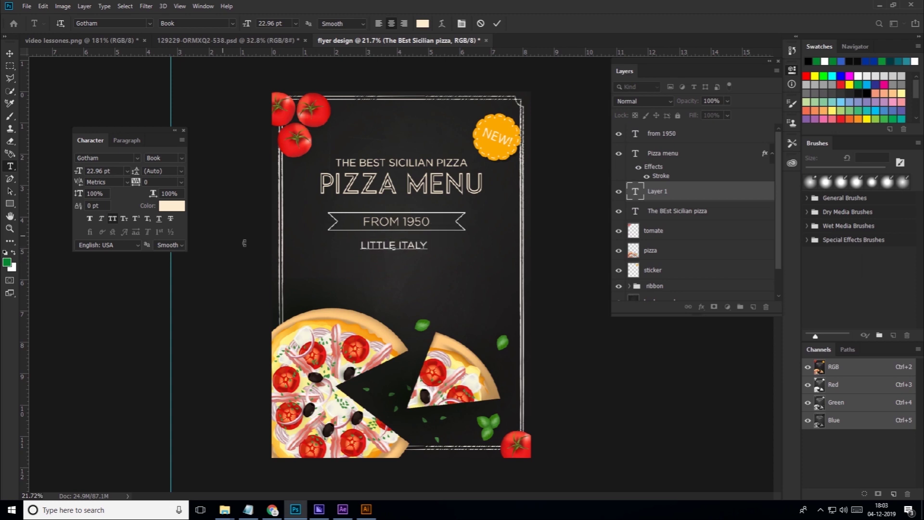
{"action": "left_click", "coordinate": [140, 161]}
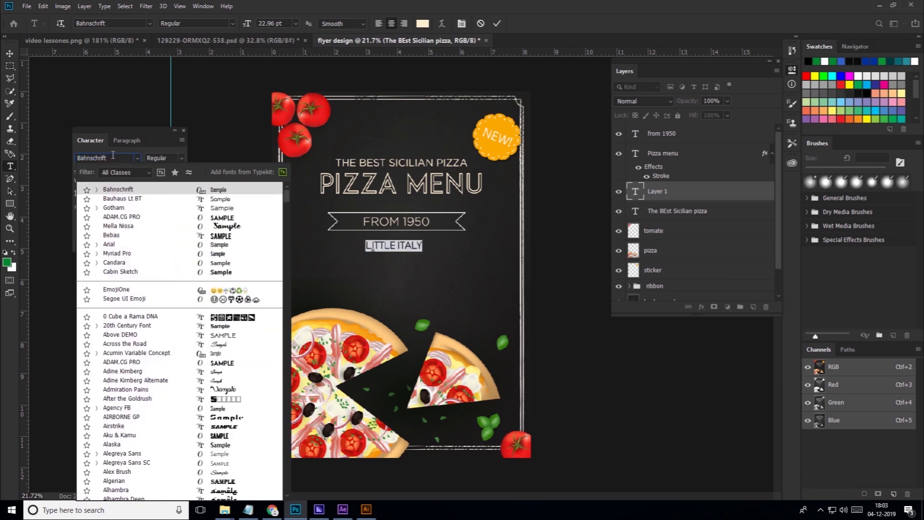
{"action": "left_click", "coordinate": [116, 188]}
Step: Warp LITTLE ITALY into a gentle Arc with bend about +23
{"action": "scroll", "coordinate": [405, 230], "scroll_direction": "up", "scroll_amount": 2}
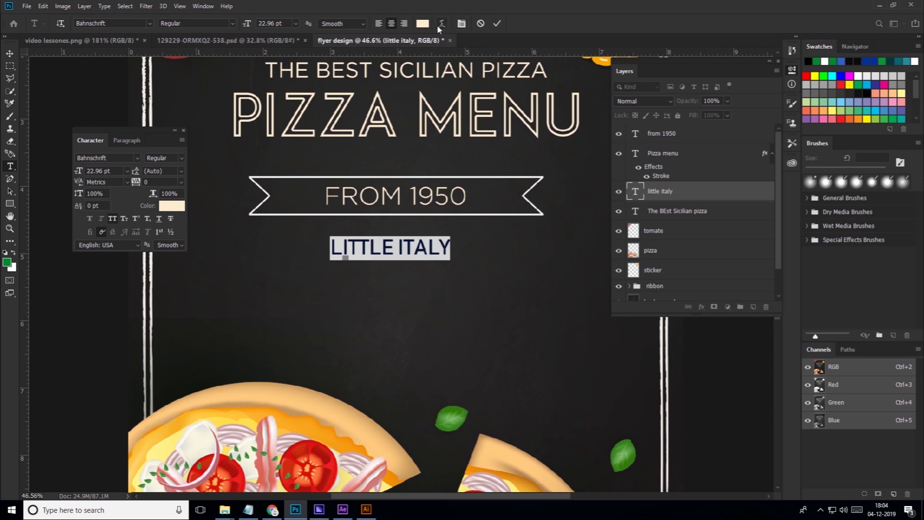
{"action": "left_click", "coordinate": [440, 24]}
{"action": "left_click_drag", "start_coordinate": [432, 114], "coordinate": [635, 104]}
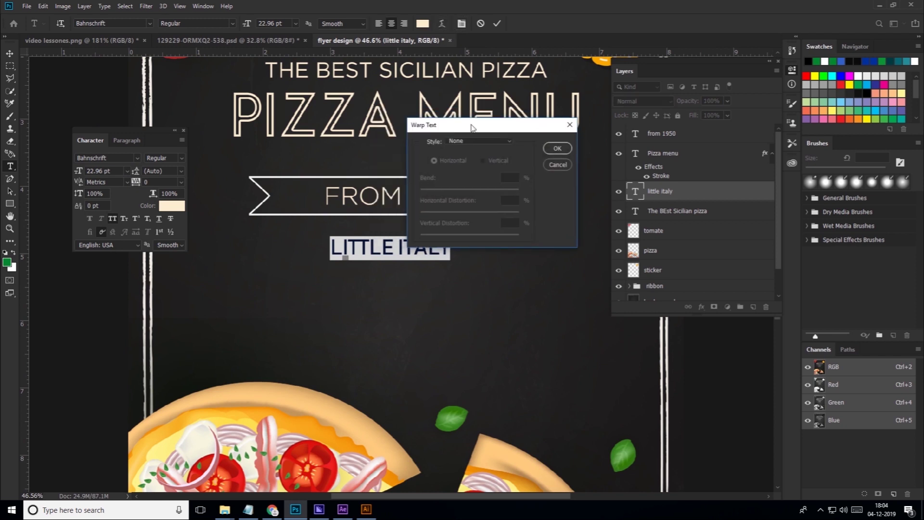
{"action": "left_click", "coordinate": [638, 121]}
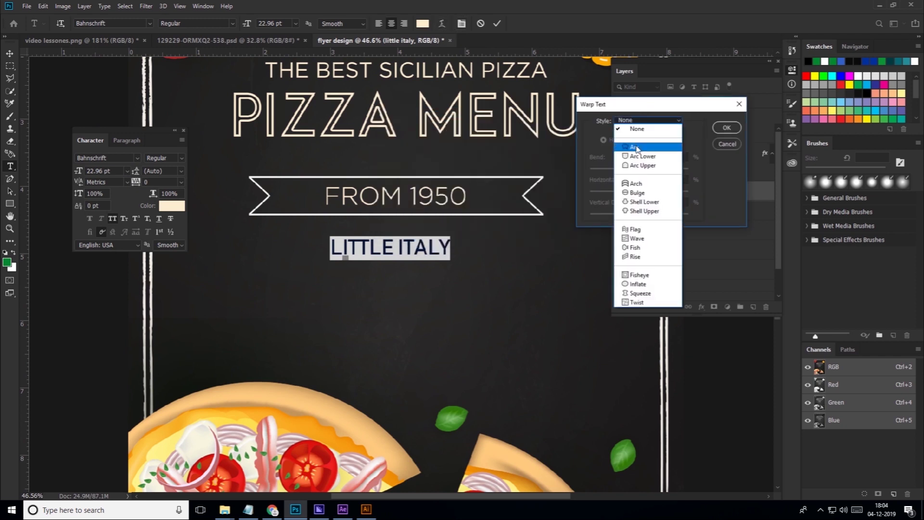
{"action": "left_click", "coordinate": [635, 147]}
{"action": "left_click_drag", "start_coordinate": [664, 171], "coordinate": [654, 174]}
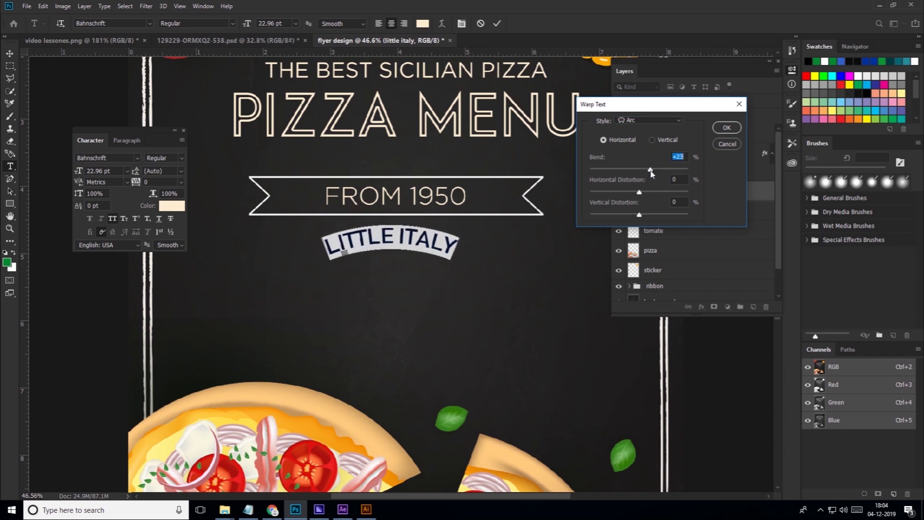
{"action": "key", "text": "Return"}
{"action": "key", "text": "ctrl+0"}
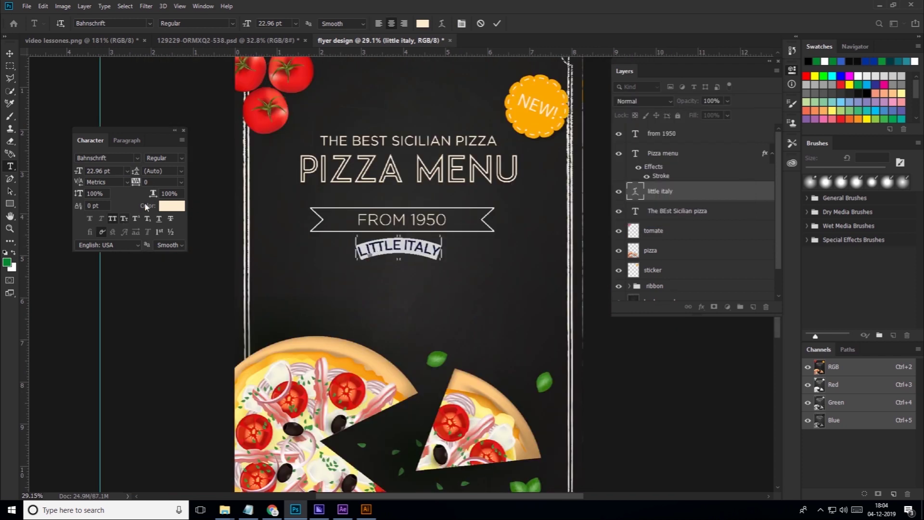
Step: Set LITTLE ITALY's tracking to 140 and its size to 16.96 pt
{"action": "left_click_drag", "start_coordinate": [138, 185], "coordinate": [140, 184]}
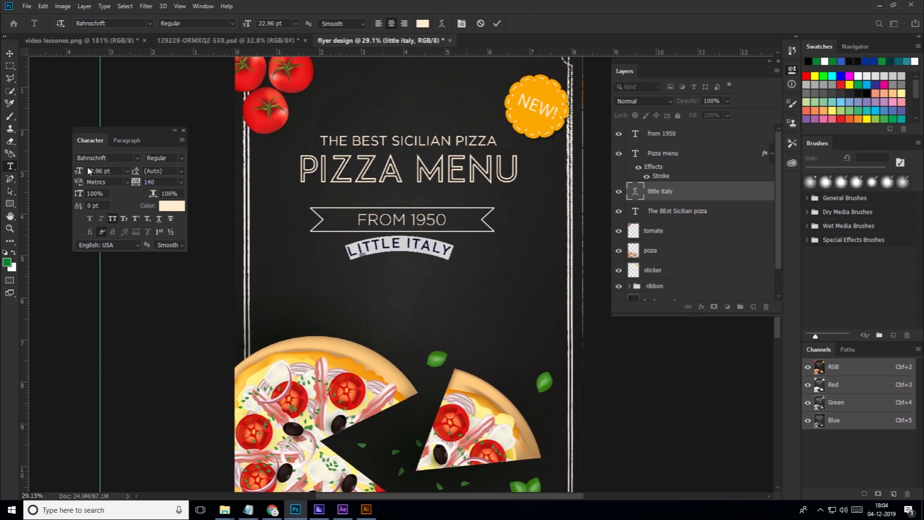
{"action": "left_click_drag", "start_coordinate": [89, 170], "coordinate": [79, 172]}
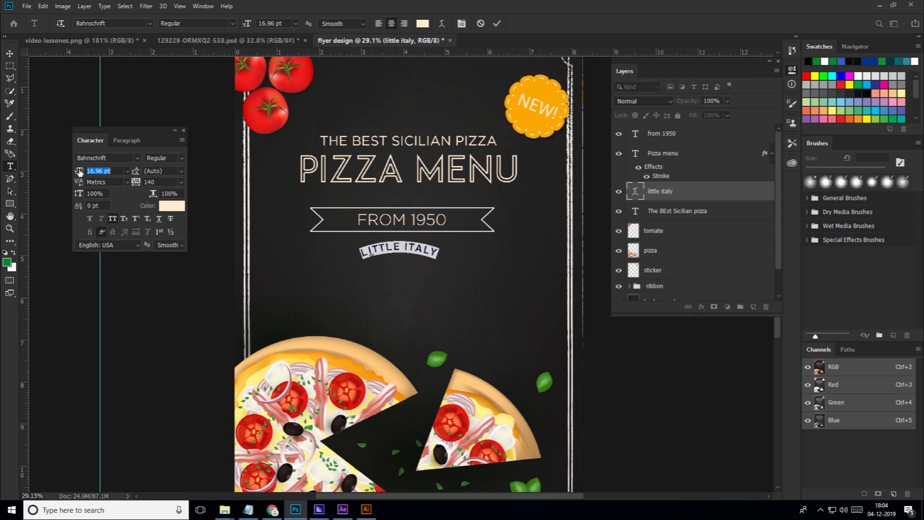
{"action": "key", "text": "ctrl+Return"}
{"action": "key", "text": "v"}
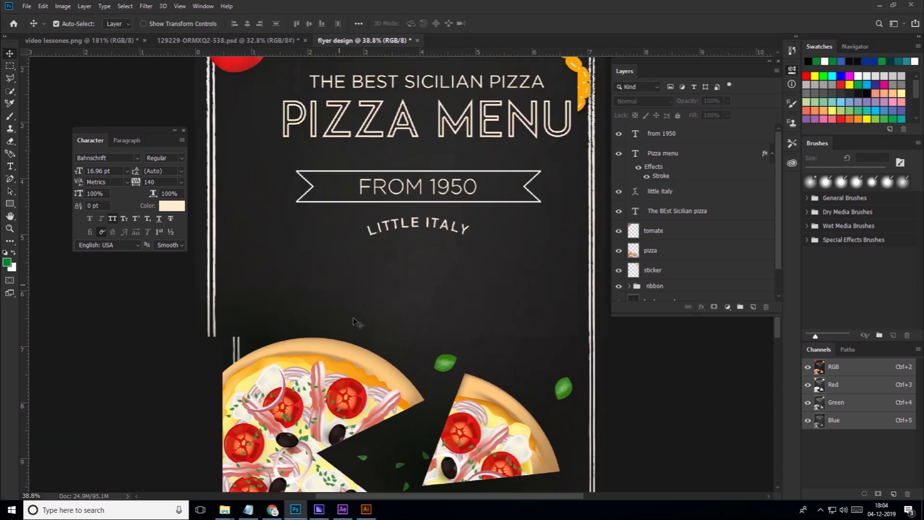
{"action": "scroll", "coordinate": [432, 220], "scroll_direction": "up", "scroll_amount": 3}
{"action": "left_click_drag", "start_coordinate": [432, 220], "coordinate": [408, 216]}
{"action": "key", "text": "ctrl+r"}
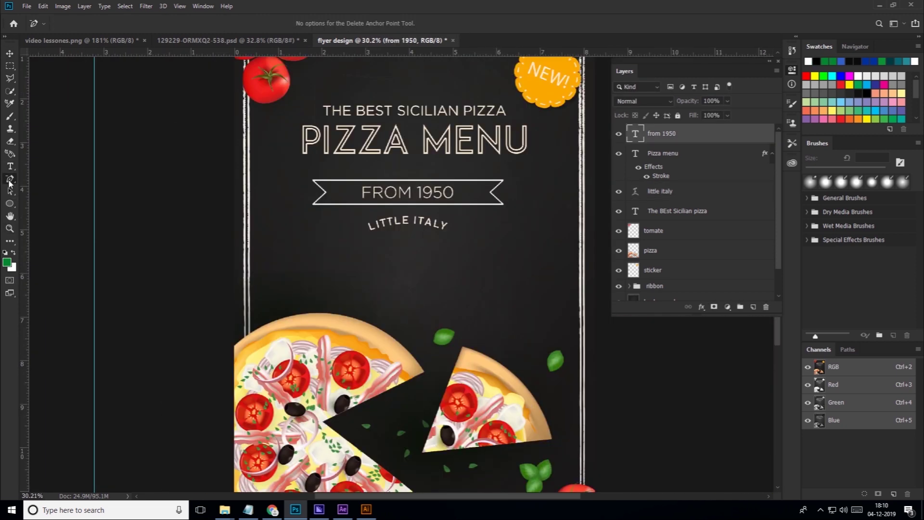
{"action": "right_click", "coordinate": [10, 178]}
Step: Draw a curved Pen path tracing the top edge of the large pizza's crust
{"action": "left_click", "coordinate": [48, 178]}
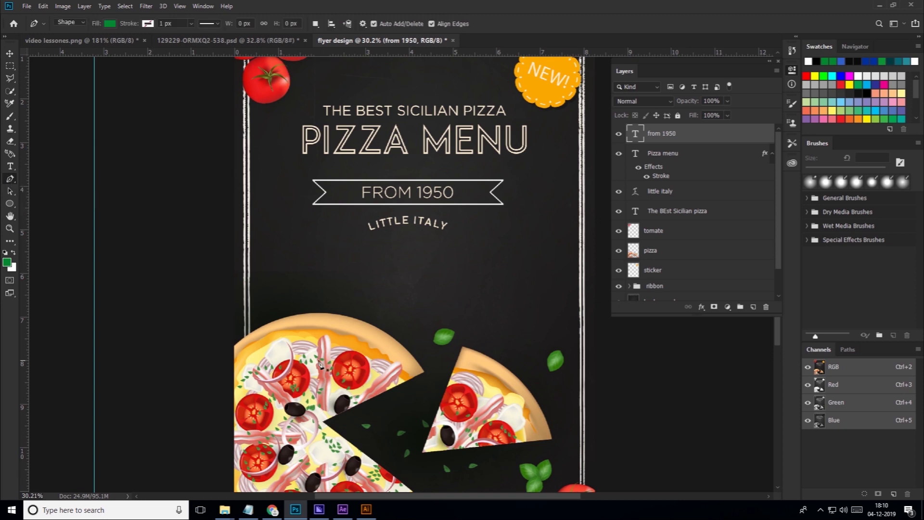
{"action": "scroll", "coordinate": [320, 364], "scroll_direction": "up", "scroll_amount": 2}
{"action": "scroll", "coordinate": [320, 365], "scroll_direction": "up", "scroll_amount": 2}
{"action": "scroll", "coordinate": [522, 410], "scroll_direction": "up", "scroll_amount": 2}
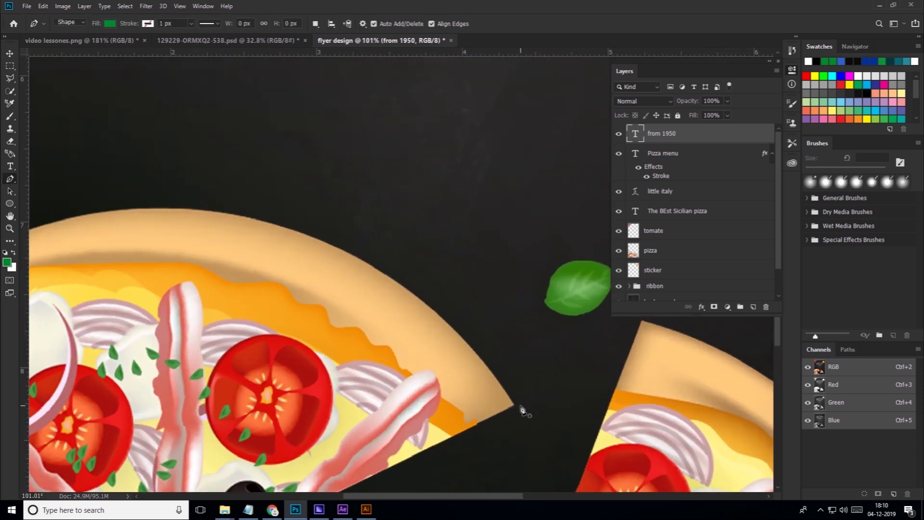
{"action": "left_click", "coordinate": [514, 406]}
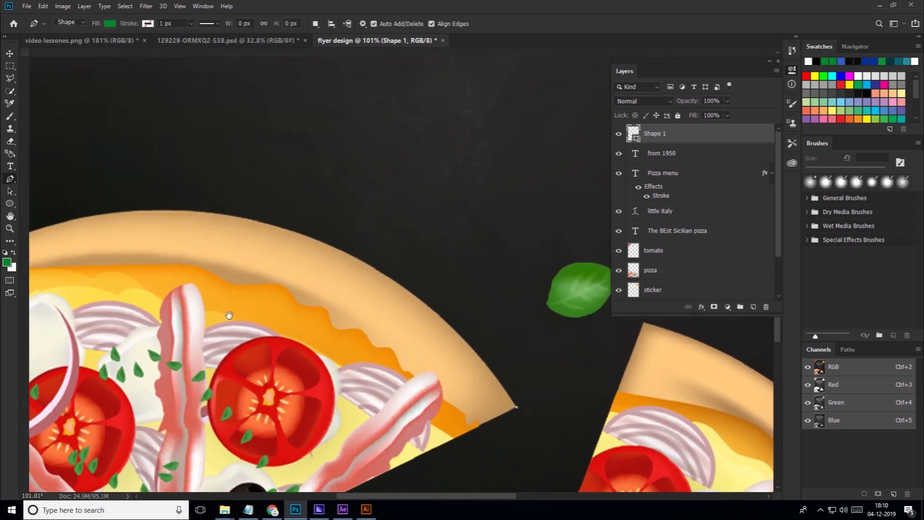
{"action": "scroll", "coordinate": [249, 280], "scroll_direction": "left", "scroll_amount": 5}
{"action": "mouse_move", "coordinate": [238, 215]}
{"action": "left_mouse_down"}
{"action": "mouse_move", "coordinate": [19, 229]}
{"action": "mouse_move", "coordinate": [37, 235]}
{"action": "left_mouse_up"}
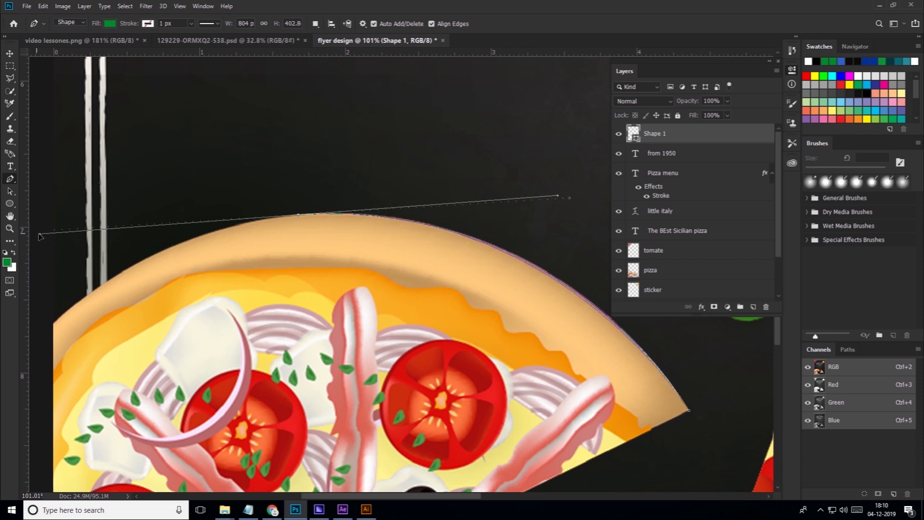
{"action": "key", "text": "alt"}
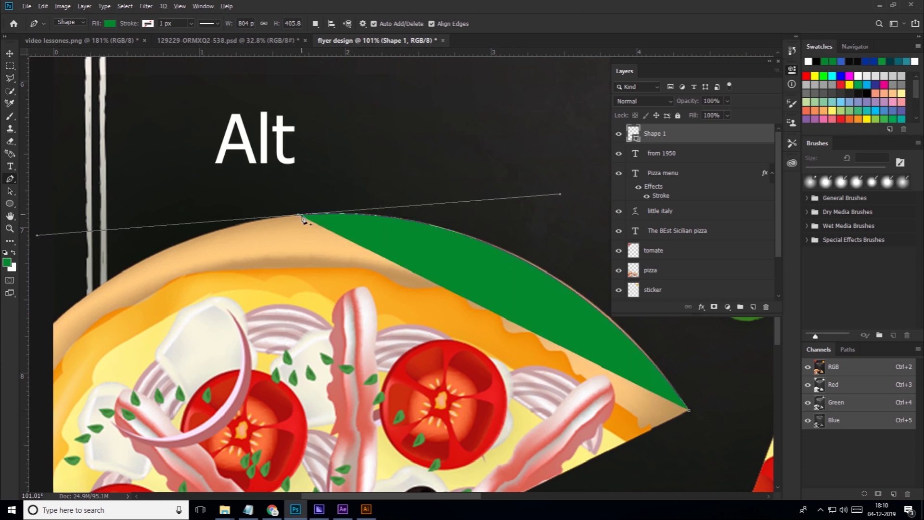
{"action": "left_click", "coordinate": [300, 217], "text": "alt"}
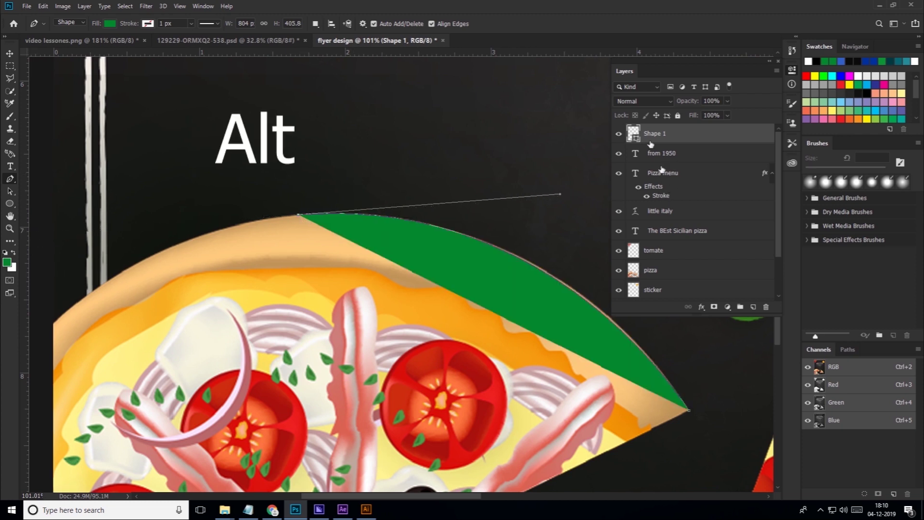
Step: Give the crust curve no fill and a white dashed 5 px stroke
{"action": "left_click", "coordinate": [110, 23]}
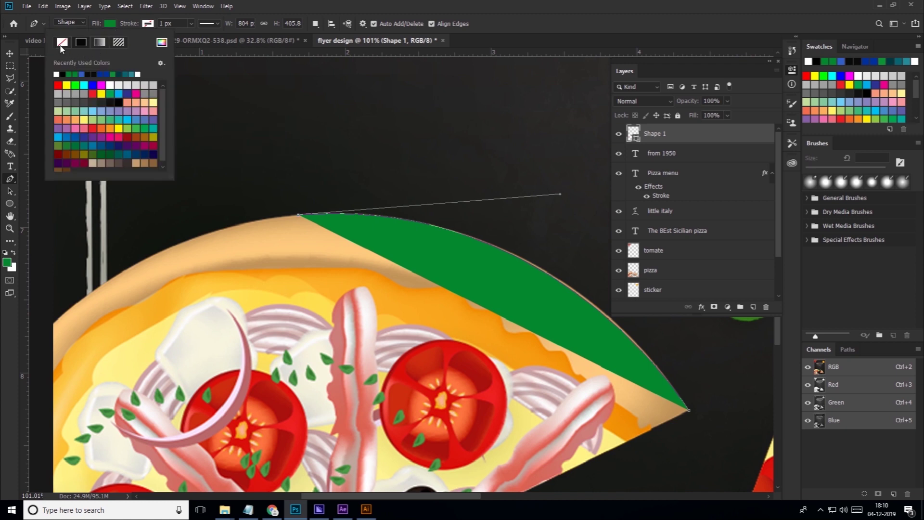
{"action": "left_click", "coordinate": [62, 42]}
{"action": "left_click_drag", "start_coordinate": [129, 25], "coordinate": [136, 25]}
{"action": "left_click", "coordinate": [214, 24]}
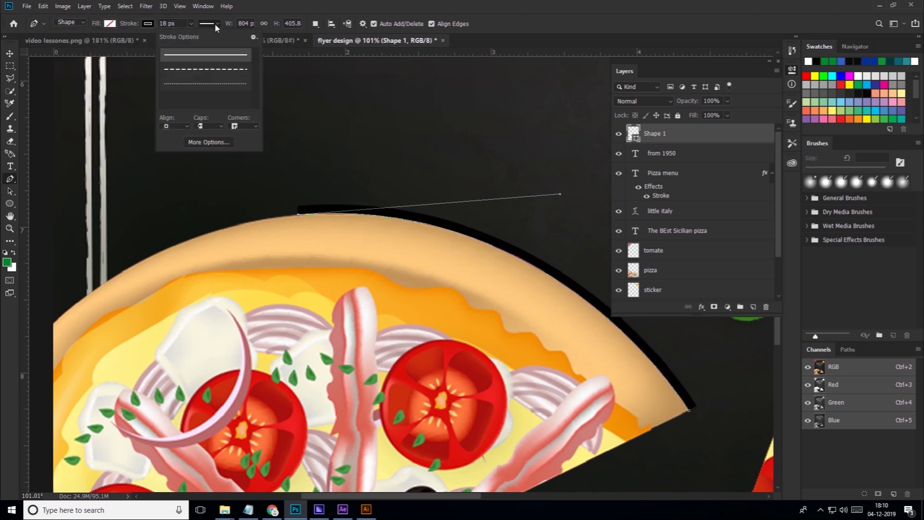
{"action": "left_click", "coordinate": [207, 68]}
{"action": "left_click", "coordinate": [147, 24]}
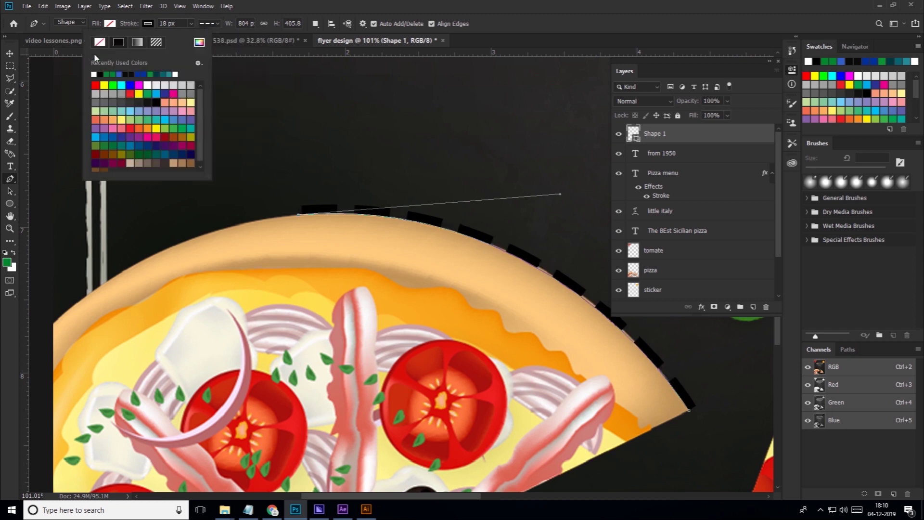
{"action": "left_click", "coordinate": [95, 74]}
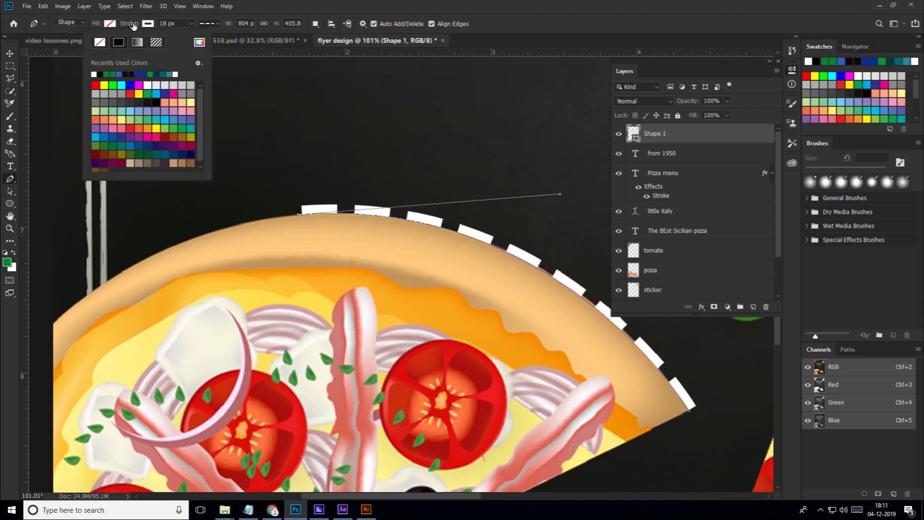
{"action": "left_click_drag", "start_coordinate": [134, 25], "coordinate": [128, 28]}
{"action": "key", "text": "Down"}
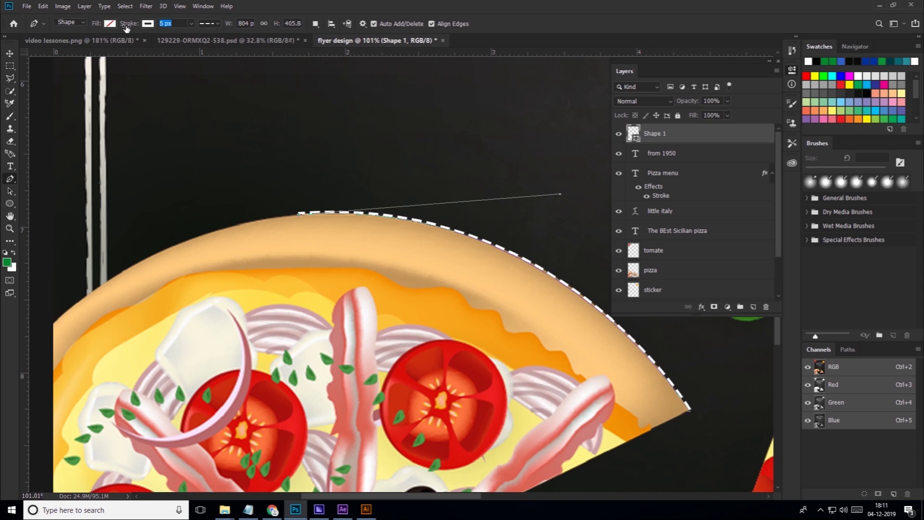
{"action": "left_click", "coordinate": [17, 57]}
{"action": "left_click", "coordinate": [347, 226]}
Step: Nudge the pizza slightly lower and lift the dashed arc above the crust
{"action": "scroll", "coordinate": [356, 226], "scroll_direction": "down", "scroll_amount": 2}
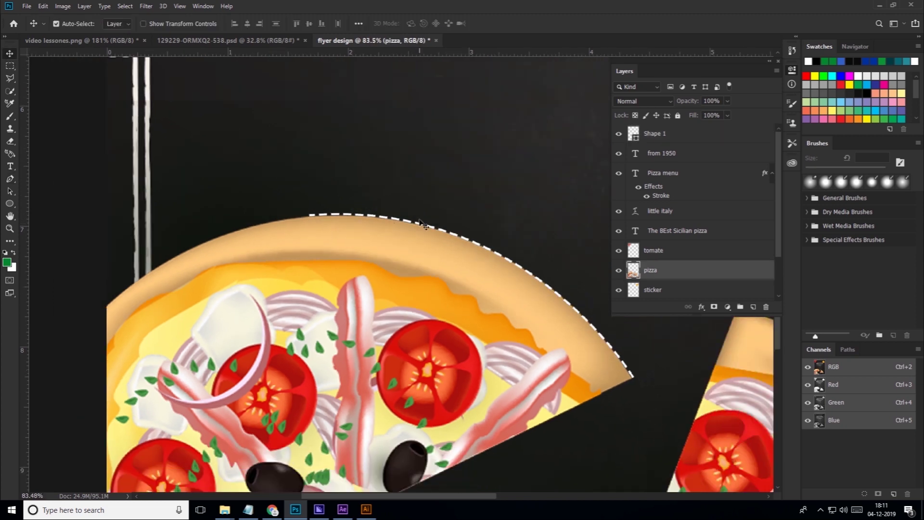
{"action": "left_click_drag", "start_coordinate": [416, 208], "coordinate": [423, 207]}
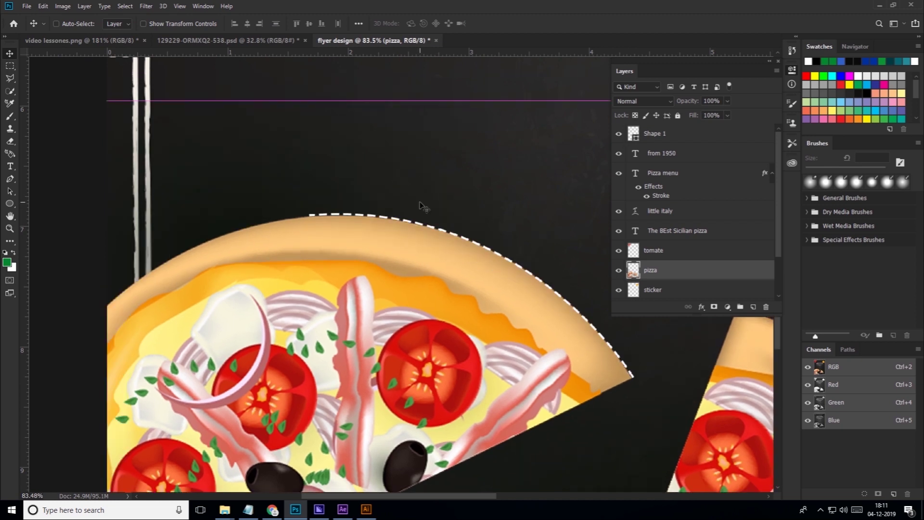
{"action": "left_click", "coordinate": [534, 214], "text": "ctrl"}
{"action": "left_click_drag", "start_coordinate": [534, 214], "coordinate": [532, 192]}
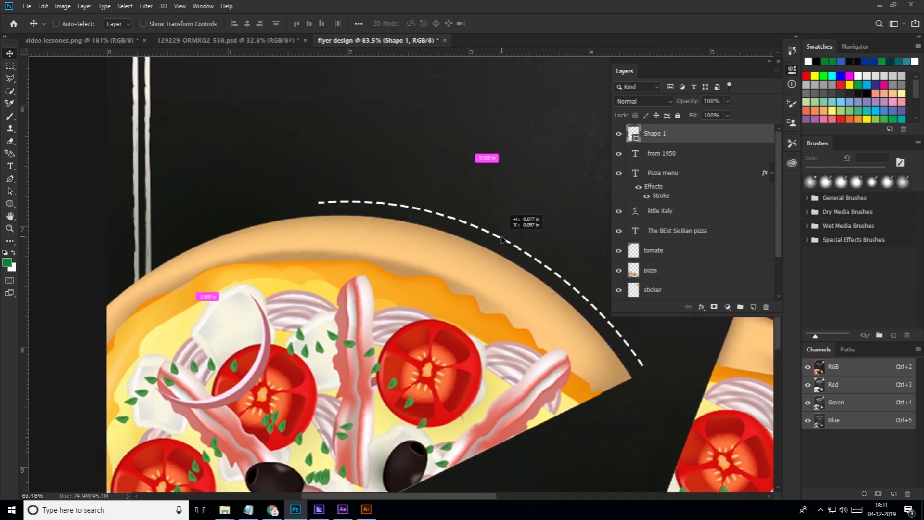
{"action": "scroll", "coordinate": [444, 202], "scroll_direction": "down", "scroll_amount": 3}
{"action": "left_click_drag", "start_coordinate": [444, 202], "coordinate": [245, 204]}
Step: Paste 'HAPPY HOUR 15H | 25%OFF' text, give it an Arc warp and shrink it
{"action": "key", "text": "ctrl+v"}
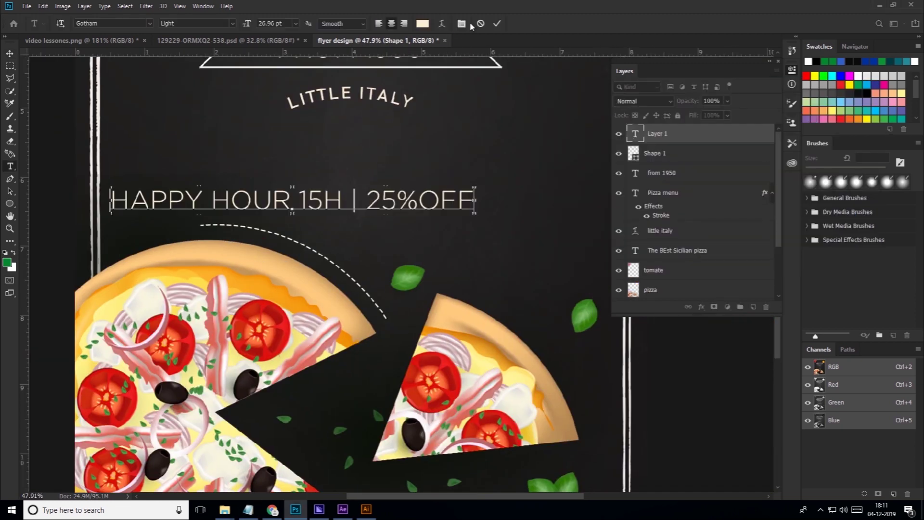
{"action": "left_click", "coordinate": [442, 23]}
{"action": "mouse_move", "coordinate": [639, 169]}
{"action": "left_mouse_down"}
{"action": "mouse_move", "coordinate": [664, 171]}
{"action": "mouse_move", "coordinate": [655, 170]}
{"action": "left_mouse_up"}
{"action": "left_click", "coordinate": [727, 128]}
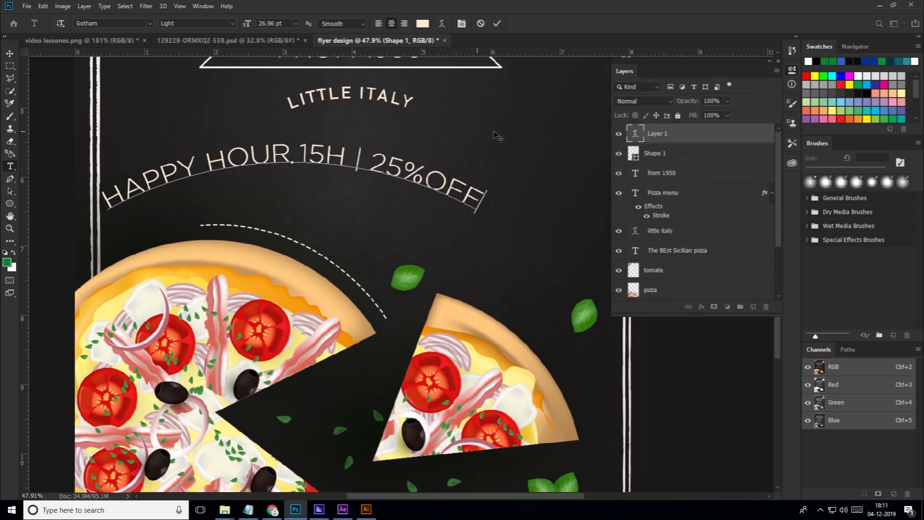
{"action": "key", "text": "ctrl+a"}
{"action": "left_click_drag", "start_coordinate": [247, 23], "coordinate": [245, 28]}
{"action": "left_click", "coordinate": [496, 23]}
Step: Rotate the happy hour text about 30° and ease its arc bend to follow the dashed line
{"action": "left_click", "coordinate": [43, 6]}
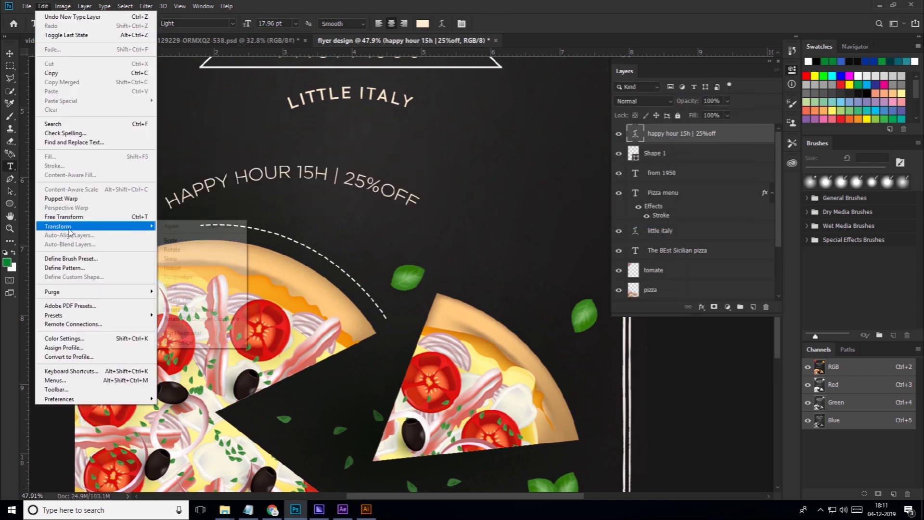
{"action": "left_click", "coordinate": [62, 222]}
{"action": "left_click_drag", "start_coordinate": [435, 190], "coordinate": [402, 262]}
{"action": "key", "text": "Return"}
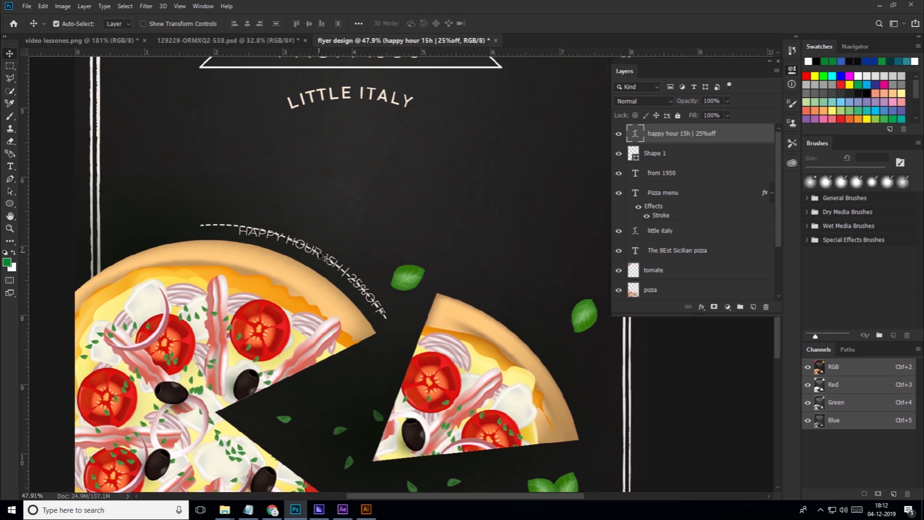
{"action": "double_click", "coordinate": [635, 134]}
{"action": "left_click", "coordinate": [442, 23]}
{"action": "left_click_drag", "start_coordinate": [655, 171], "coordinate": [649, 171]}
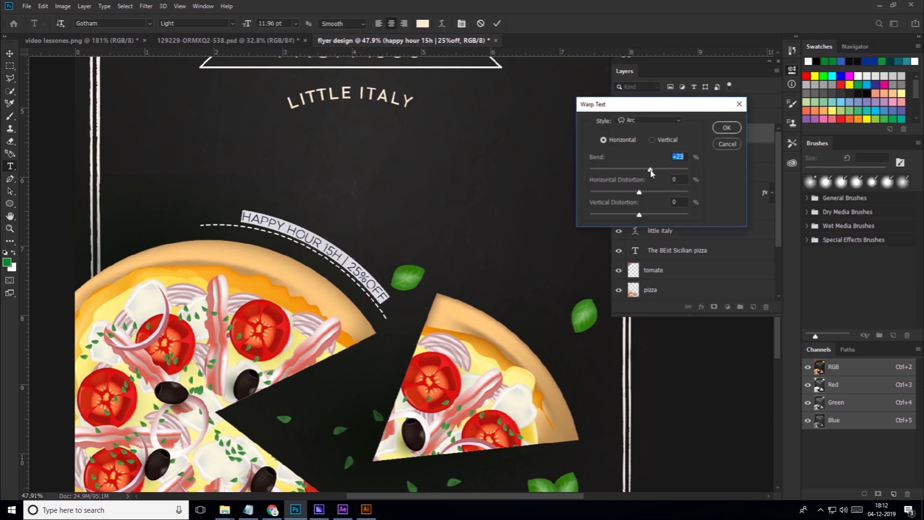
{"action": "left_click", "coordinate": [727, 127]}
{"action": "left_click", "coordinate": [9, 53]}
{"action": "key", "text": "ctrl+0"}
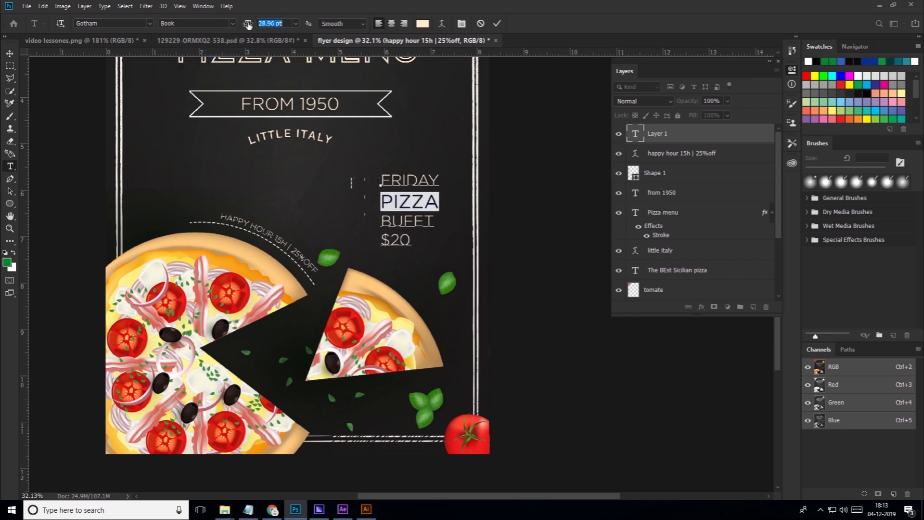
Step: Enlarge PIZZA to 28.96 pt, bold the $20 price, and make the whole block white
{"action": "key", "text": "ctrl+t"}
{"action": "left_click_drag", "start_coordinate": [120, 121], "coordinate": [80, 121]}
{"action": "key", "text": "shift+Down"}
{"action": "key", "text": "shift+Down"}
{"action": "left_click", "coordinate": [153, 108]}
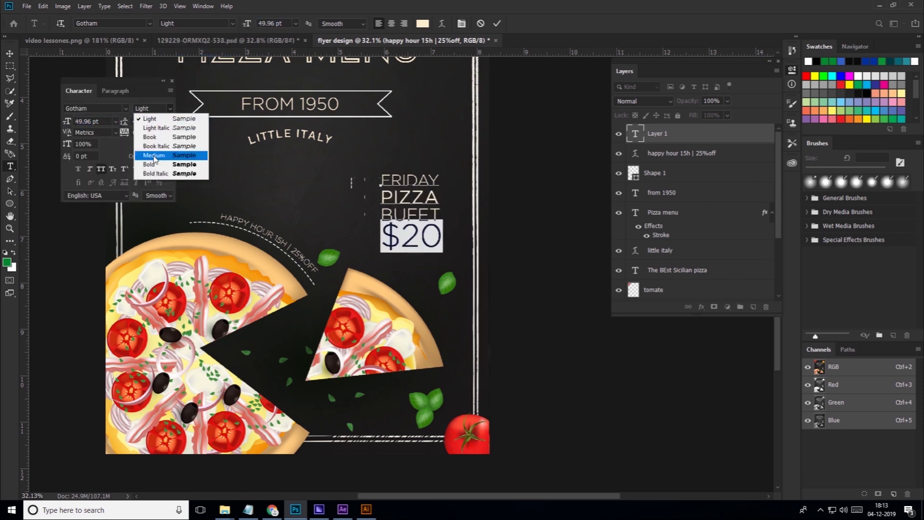
{"action": "left_click", "coordinate": [145, 149]}
{"action": "key", "text": "ctrl+a"}
{"action": "left_click", "coordinate": [422, 23]}
{"action": "left_click", "coordinate": [810, 200]}
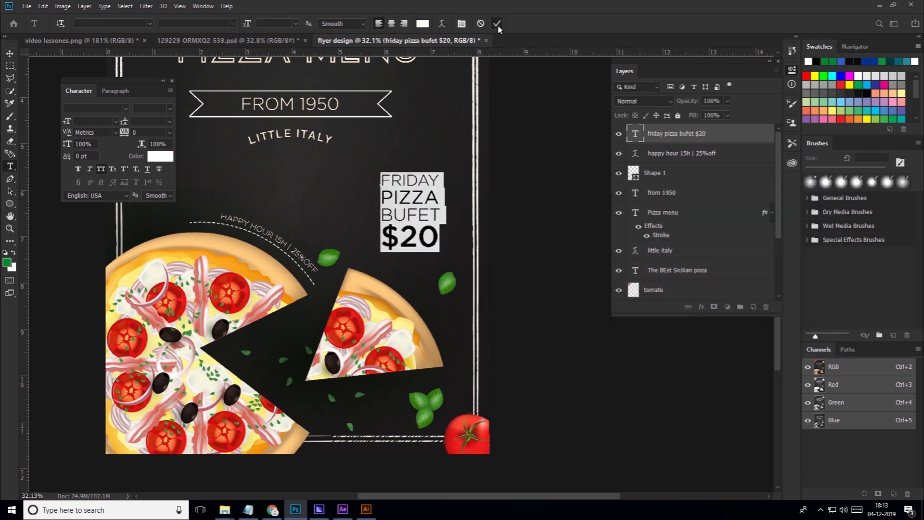
{"action": "key", "text": "ctrl+Return"}
{"action": "key", "text": "ctrl+0"}
{"action": "left_click_drag", "start_coordinate": [511, 123], "coordinate": [501, 113]}
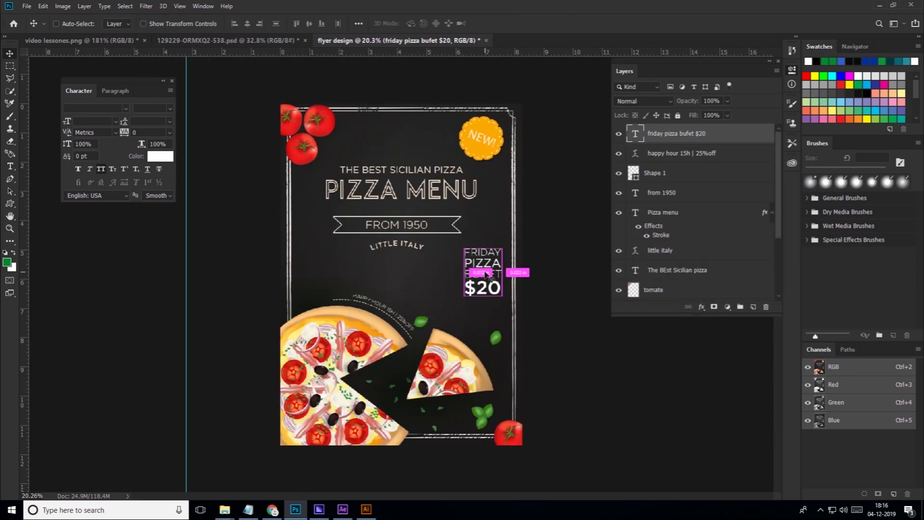
Step: Scale the FRIDAY PIZZA BUFET $20 text to 126% with Free Transform
{"action": "left_click", "coordinate": [43, 6]}
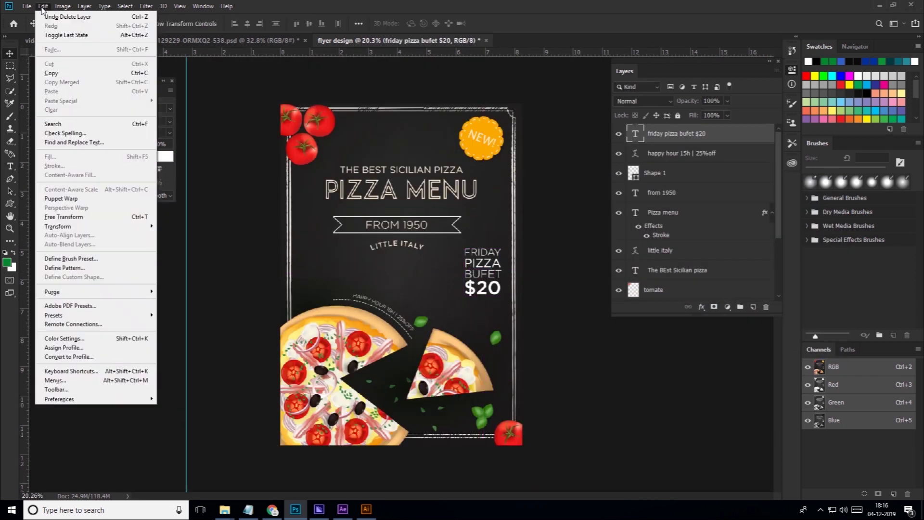
{"action": "left_click", "coordinate": [62, 217]}
{"action": "left_click_drag", "start_coordinate": [464, 296], "coordinate": [455, 309]}
{"action": "scroll", "coordinate": [455, 310], "scroll_direction": "up", "scroll_amount": 3}
{"action": "key", "text": "Return"}
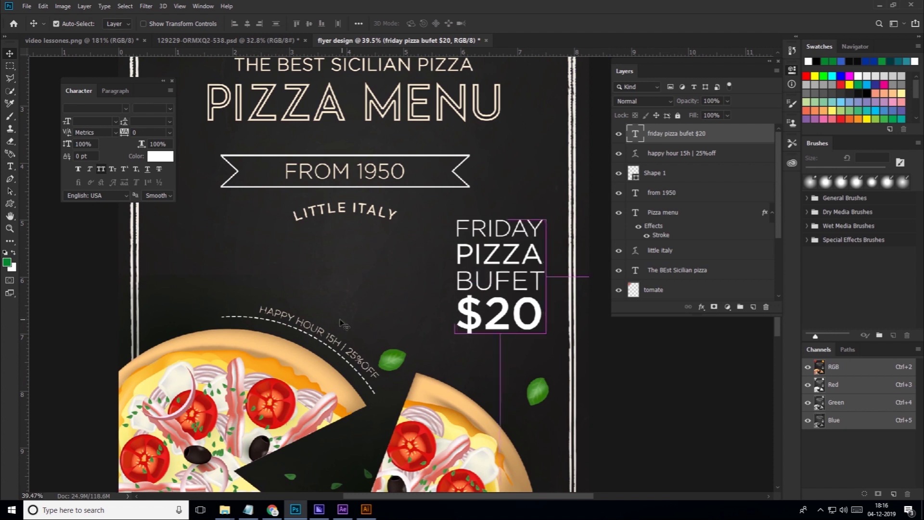
Step: Duplicate the Shape 1 dashed arc, then flip the copy horizontally and rotate it about -20°
{"action": "left_click", "coordinate": [620, 174]}
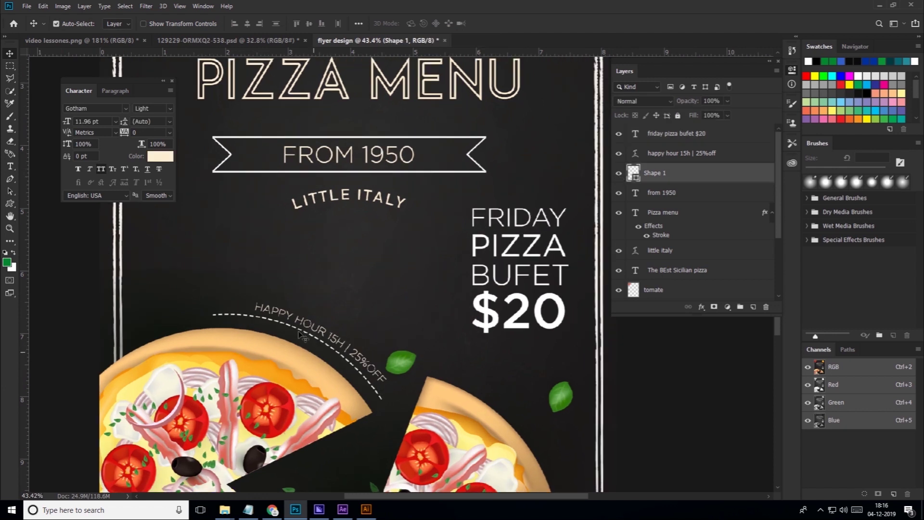
{"action": "left_click_drag", "start_coordinate": [693, 177], "coordinate": [753, 307]}
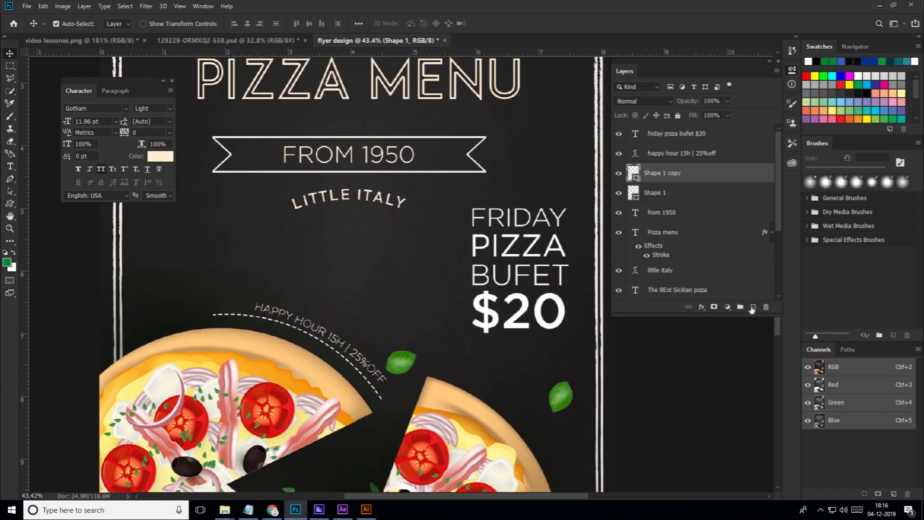
{"action": "left_click_drag", "start_coordinate": [323, 302], "coordinate": [457, 256]}
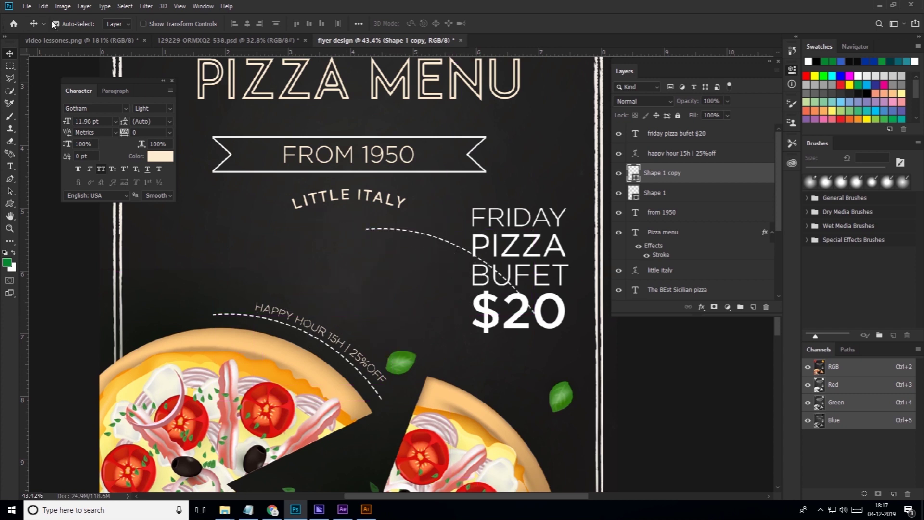
{"action": "left_click", "coordinate": [43, 7]}
{"action": "left_click", "coordinate": [58, 216]}
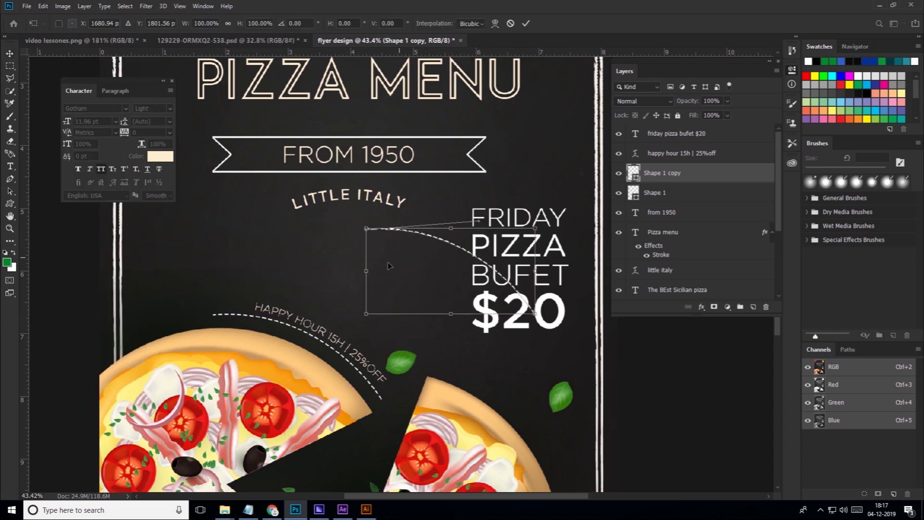
{"action": "right_click", "coordinate": [437, 245]}
{"action": "left_click", "coordinate": [463, 364]}
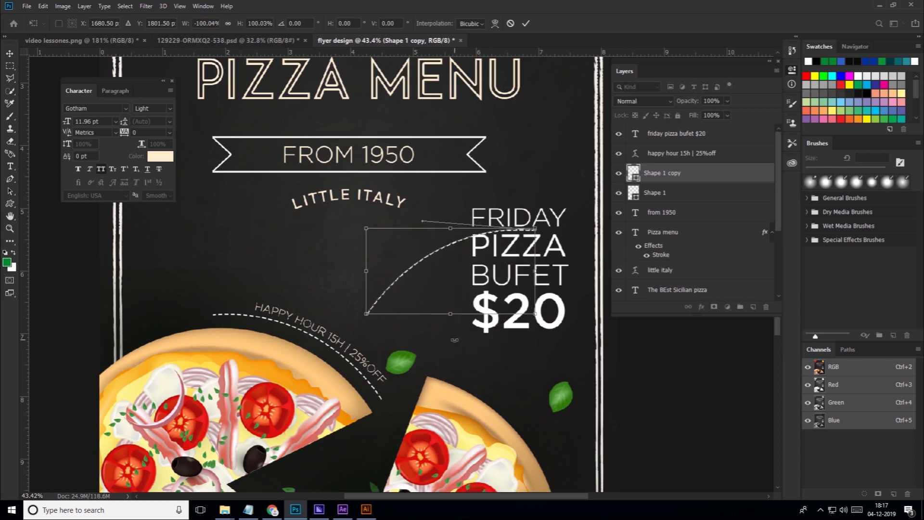
{"action": "left_click_drag", "start_coordinate": [539, 322], "coordinate": [365, 241]}
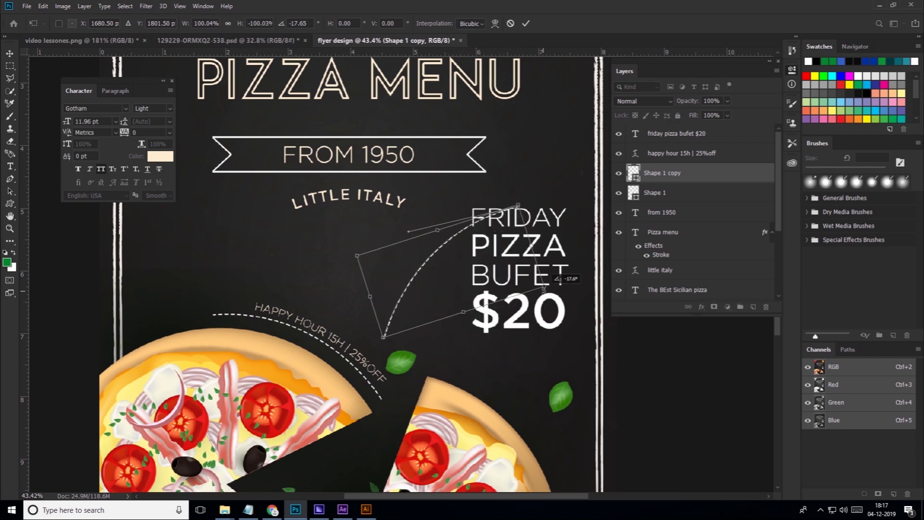
{"action": "left_click", "coordinate": [525, 25]}
{"action": "scroll", "coordinate": [485, 208], "scroll_direction": "up", "scroll_amount": 5}
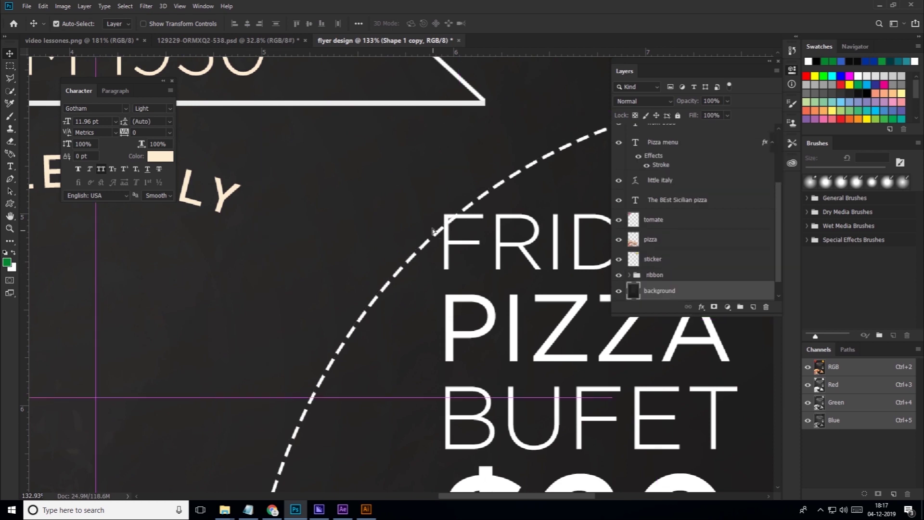
Step: Rasterize the Shape 1 copy layer
{"action": "scroll", "coordinate": [673, 172], "scroll_direction": "up", "scroll_amount": 3}
{"action": "left_click", "coordinate": [674, 172]}
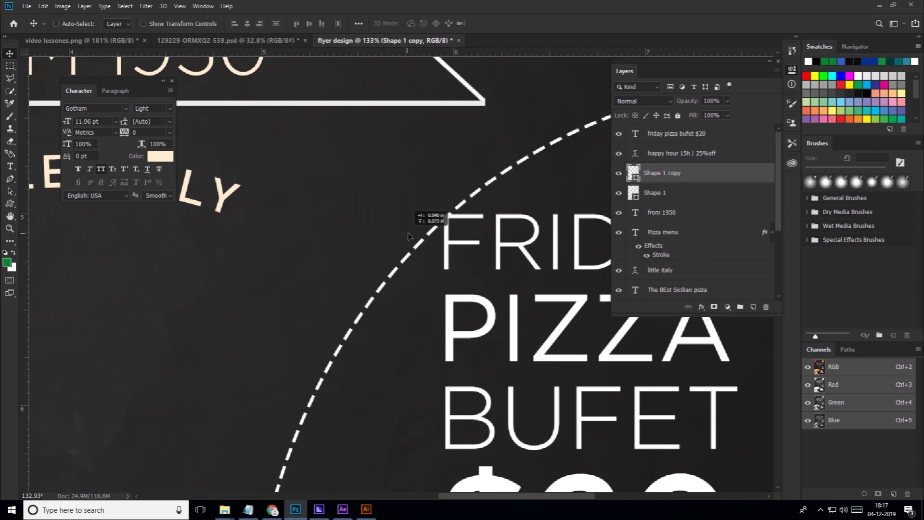
{"action": "right_click", "coordinate": [691, 178]}
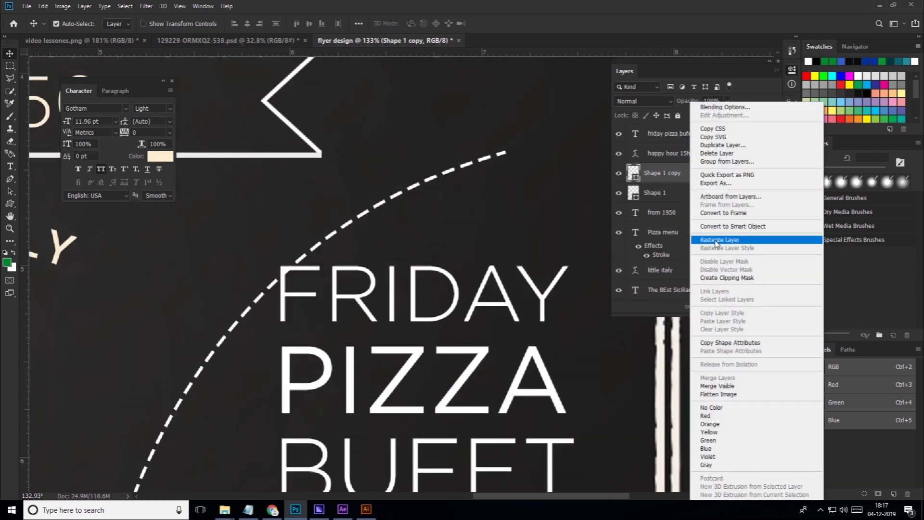
{"action": "left_click", "coordinate": [718, 242]}
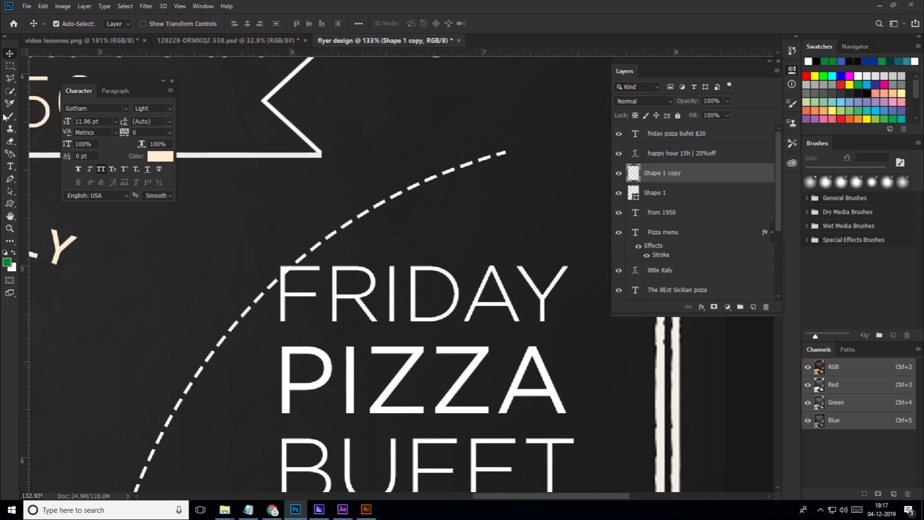
Step: Lasso-select the arc's top end, clear it with Edit > Clear, and deselect
{"action": "left_click", "coordinate": [11, 79]}
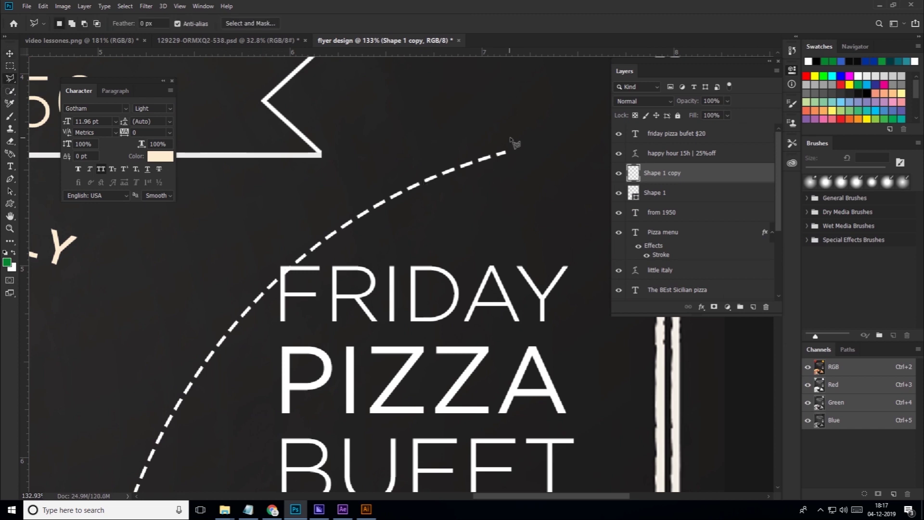
{"action": "left_click", "coordinate": [530, 166]}
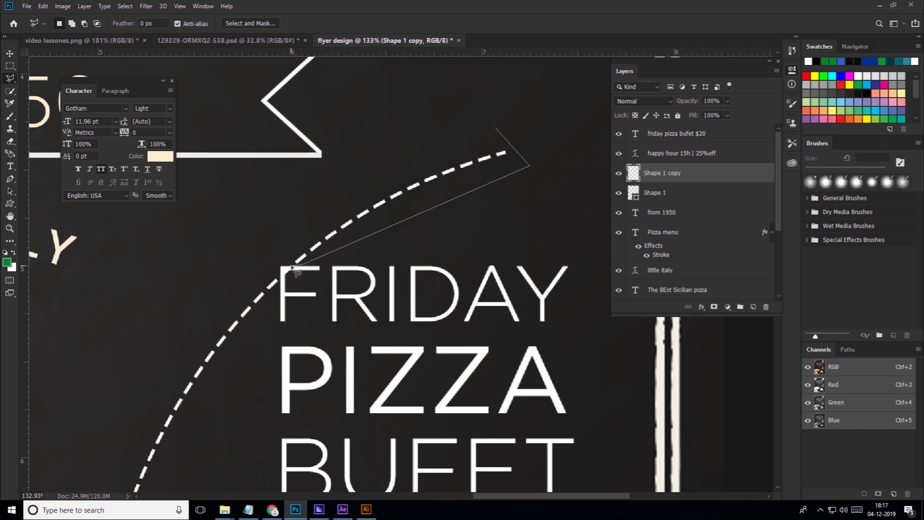
{"action": "left_click", "coordinate": [289, 260]}
{"action": "left_click", "coordinate": [479, 128]}
{"action": "left_click", "coordinate": [496, 128]}
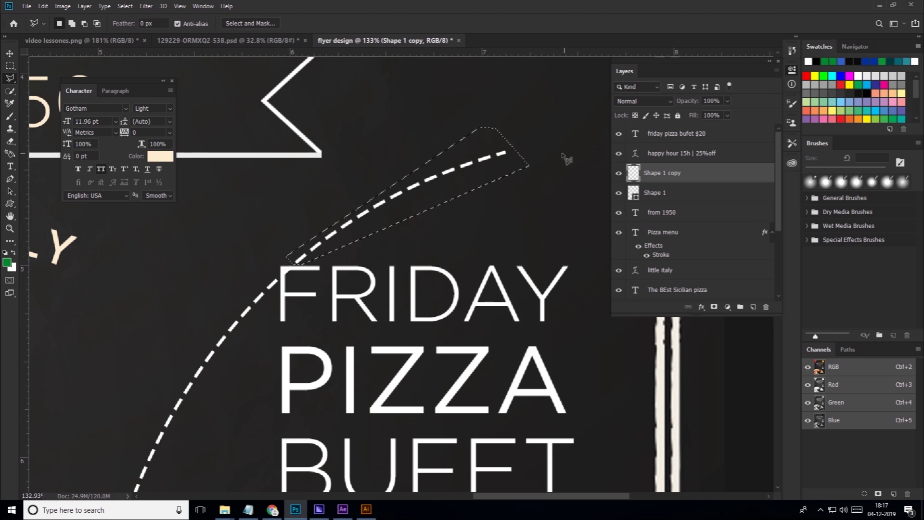
{"action": "left_click", "coordinate": [43, 6]}
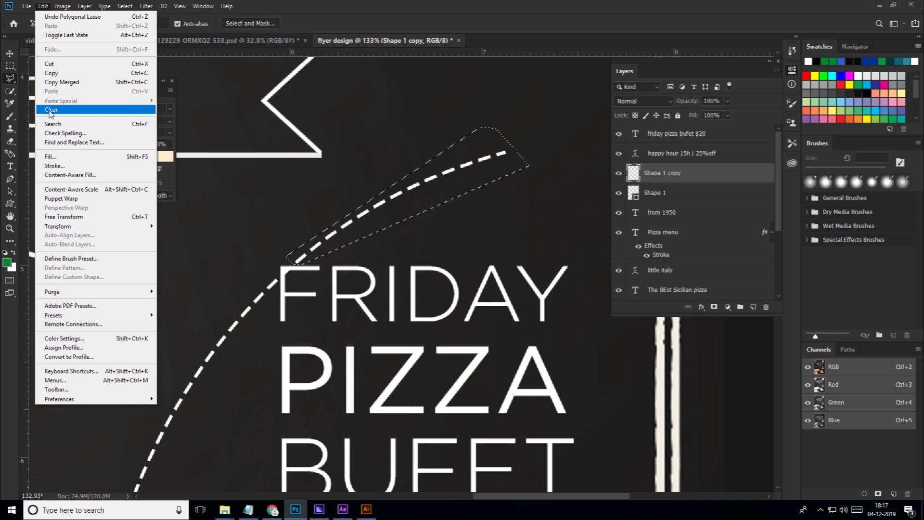
{"action": "left_click", "coordinate": [51, 110]}
{"action": "scroll", "coordinate": [202, 258], "scroll_direction": "down", "scroll_amount": 3}
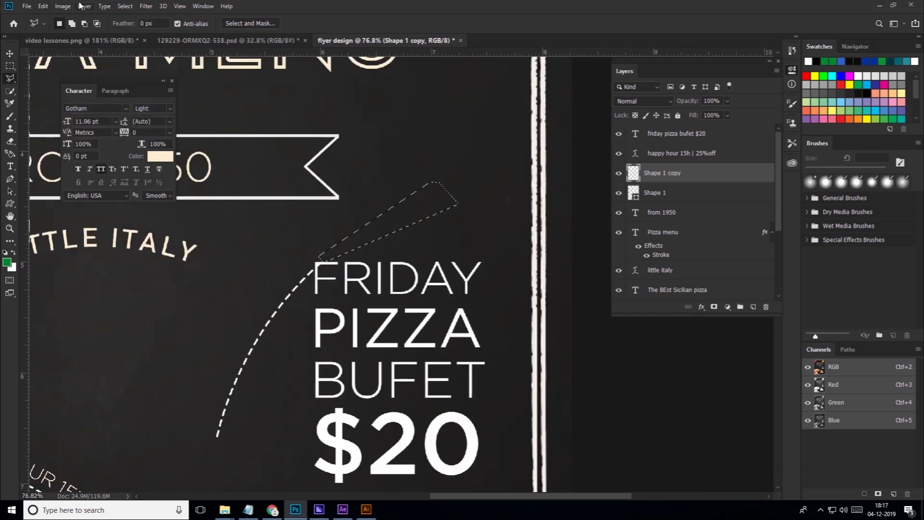
{"action": "left_click", "coordinate": [125, 6]}
{"action": "left_click", "coordinate": [130, 22]}
Step: Nudge the trimmed dashed arc slightly left so it ends just before FRIDAY
{"action": "scroll", "coordinate": [356, 254], "scroll_direction": "down", "scroll_amount": 3}
{"action": "scroll", "coordinate": [318, 335], "scroll_direction": "up", "scroll_amount": 2}
{"action": "scroll", "coordinate": [337, 289], "scroll_direction": "up", "scroll_amount": 2}
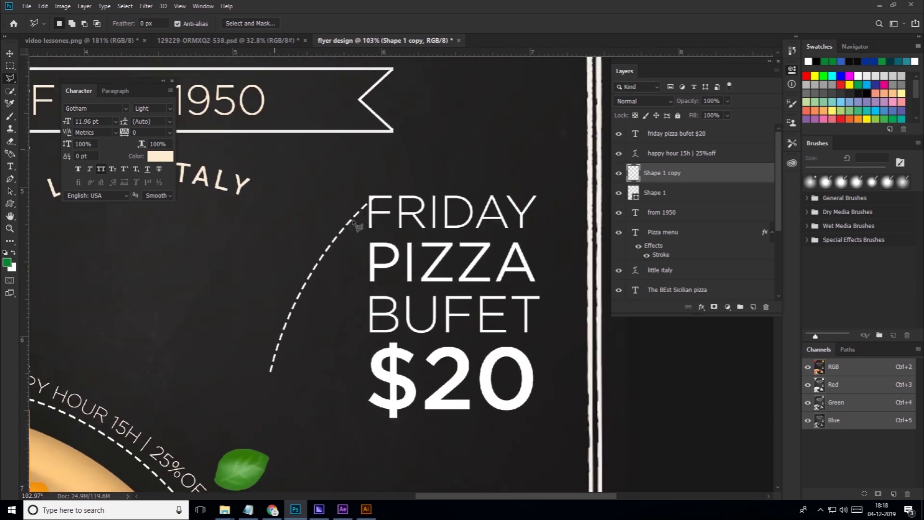
{"action": "scroll", "coordinate": [365, 231], "scroll_direction": "up", "scroll_amount": 2}
{"action": "scroll", "coordinate": [390, 190], "scroll_direction": "up", "scroll_amount": 2}
{"action": "key", "text": "v"}
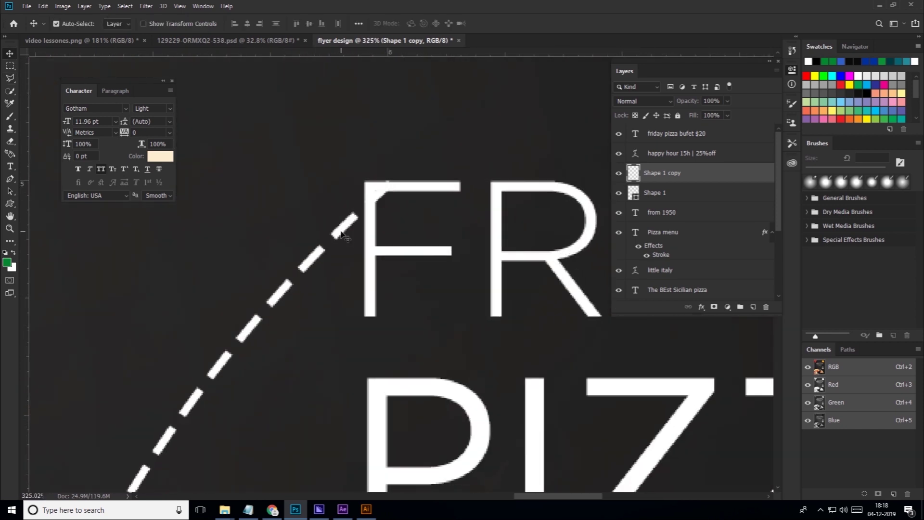
{"action": "left_click", "coordinate": [343, 230]}
{"action": "left_click_drag", "start_coordinate": [343, 230], "coordinate": [332, 230]}
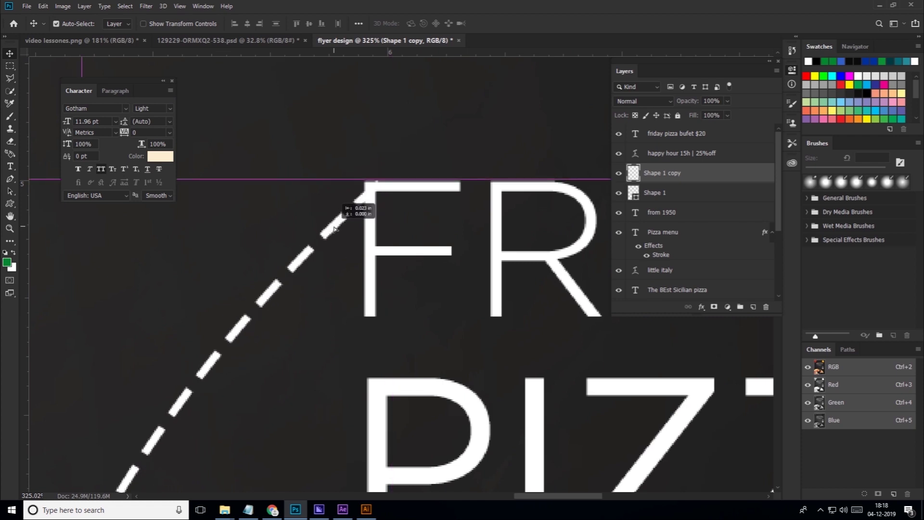
{"action": "scroll", "coordinate": [332, 230], "scroll_direction": "down", "scroll_amount": 5}
{"action": "scroll", "coordinate": [330, 258], "scroll_direction": "up", "scroll_amount": 6}
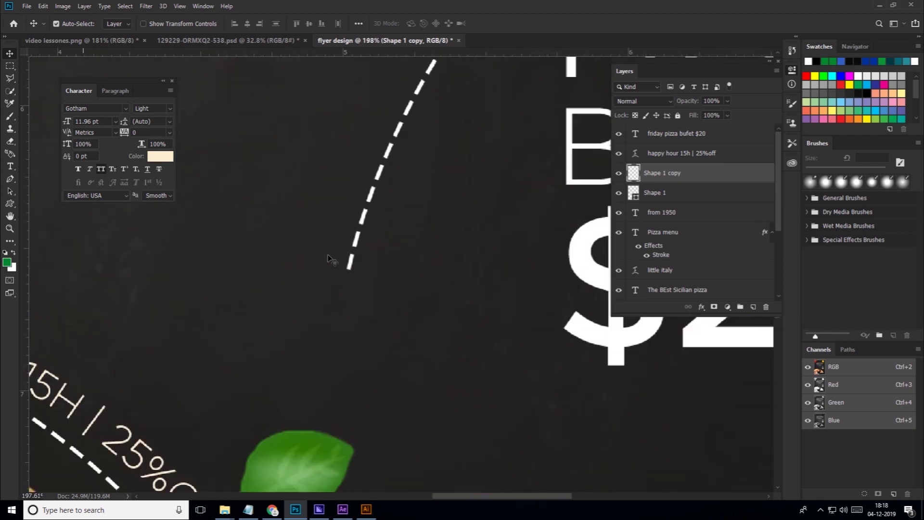
{"action": "scroll", "coordinate": [363, 266], "scroll_direction": "up", "scroll_amount": 2}
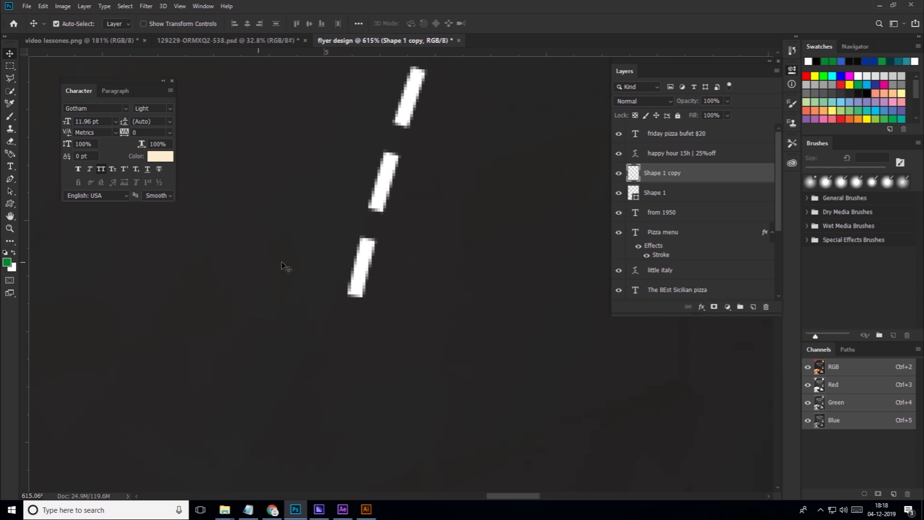
{"action": "left_click", "coordinate": [10, 178]}
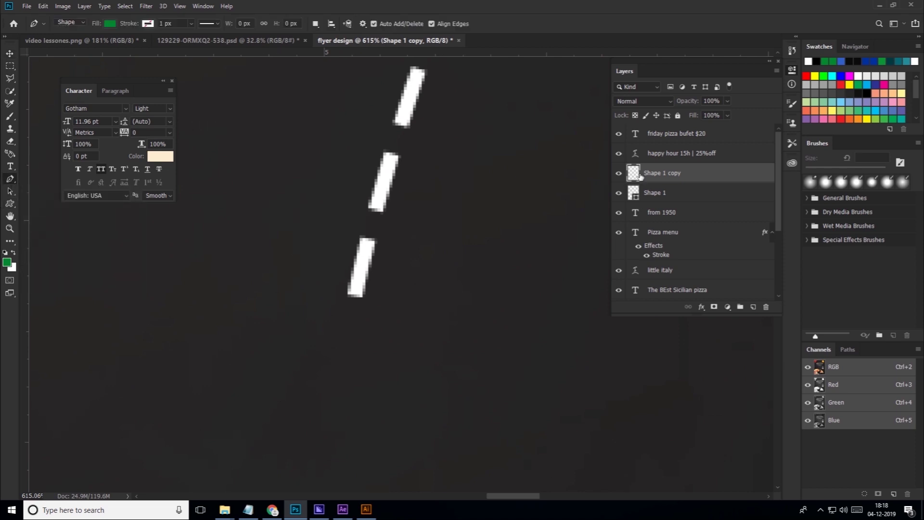
Step: Place three Pen points forming a V arrowhead at the dashed line's lower end
{"action": "scroll", "coordinate": [602, 211], "scroll_direction": "down", "scroll_amount": 1}
{"action": "left_click", "coordinate": [518, 281]}
{"action": "left_click", "coordinate": [460, 339]}
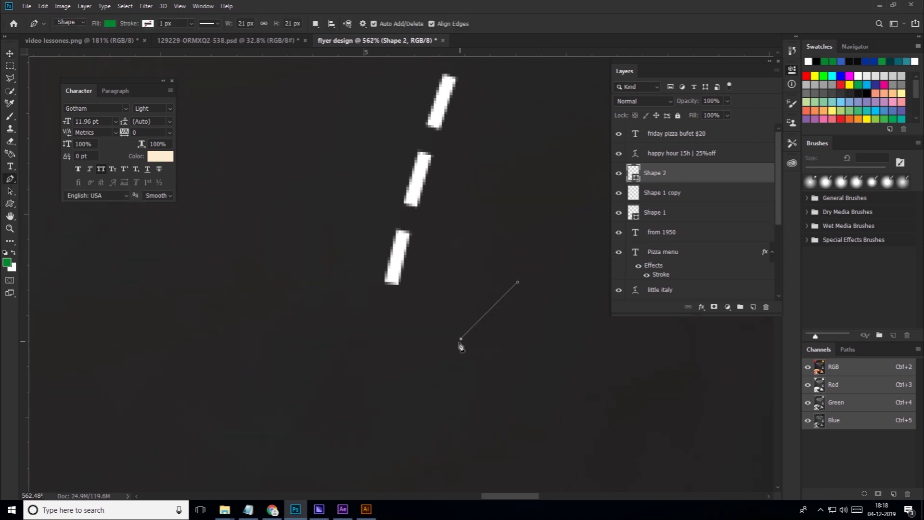
{"action": "left_click", "coordinate": [409, 287]}
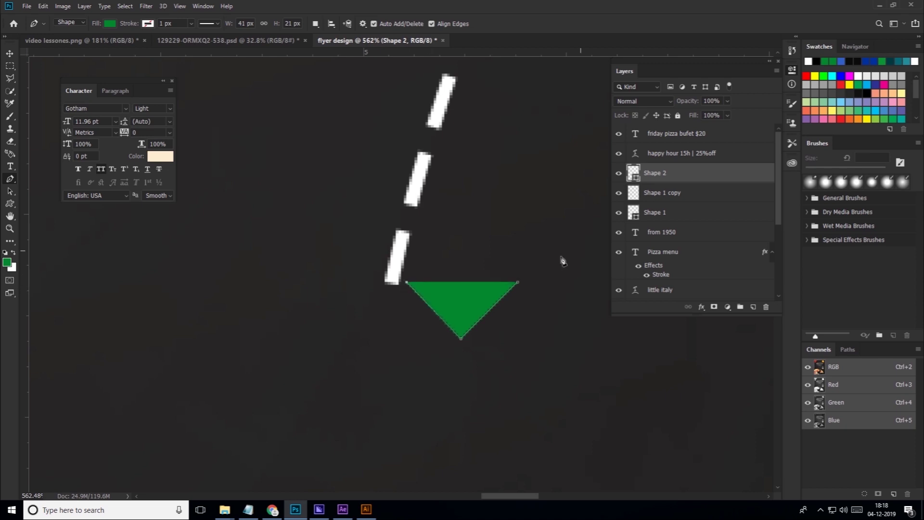
Step: Give the arrowhead no fill and a white dashed 5 px stroke, lowering its tip
{"action": "left_click", "coordinate": [110, 23]}
{"action": "left_click", "coordinate": [62, 41]}
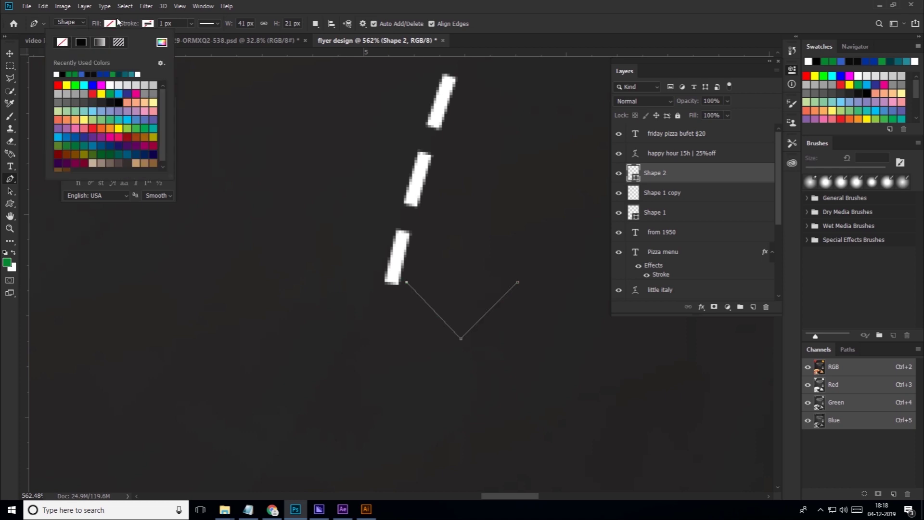
{"action": "left_click_drag", "start_coordinate": [130, 25], "coordinate": [131, 27]}
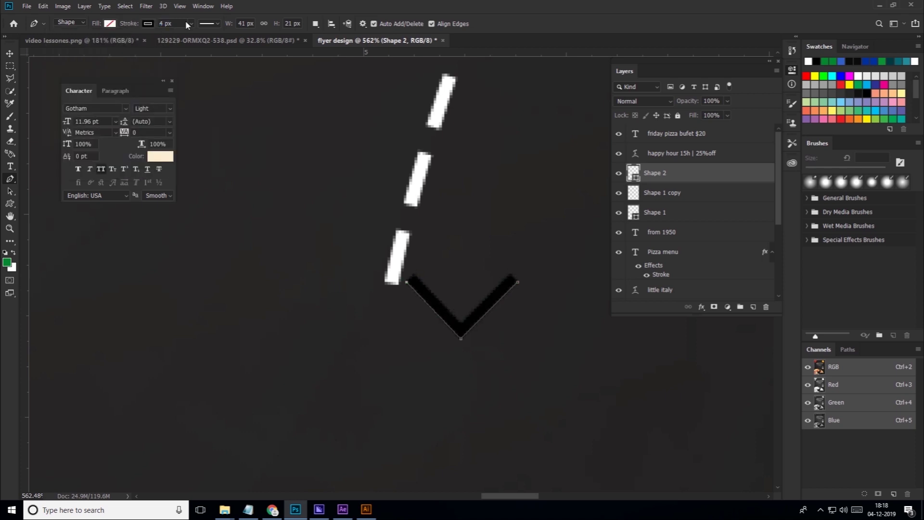
{"action": "left_click", "coordinate": [215, 25]}
{"action": "left_click", "coordinate": [201, 70]}
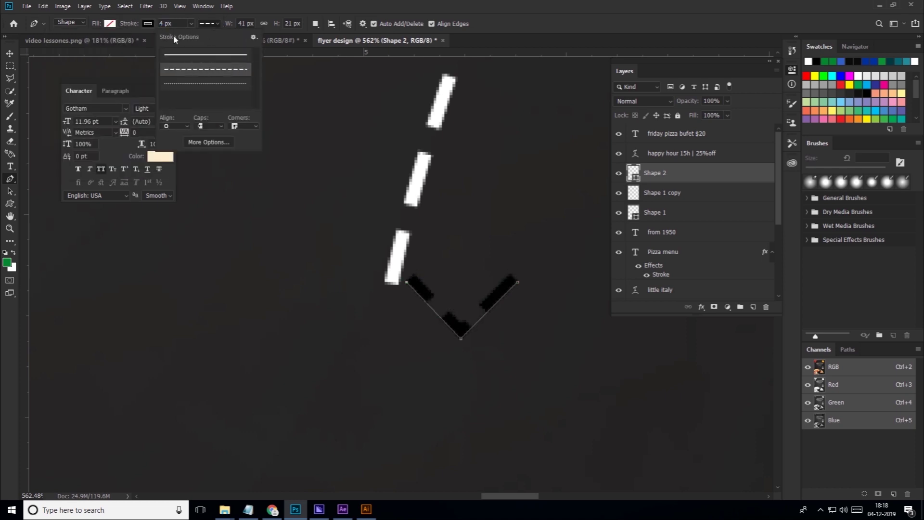
{"action": "left_click", "coordinate": [148, 24]}
{"action": "left_click", "coordinate": [96, 73]}
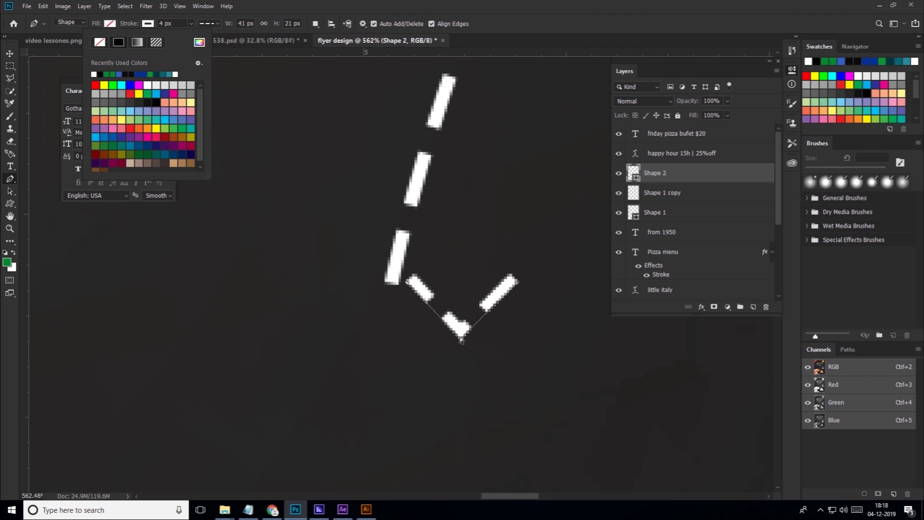
{"action": "left_click_drag", "start_coordinate": [460, 342], "coordinate": [460, 366]}
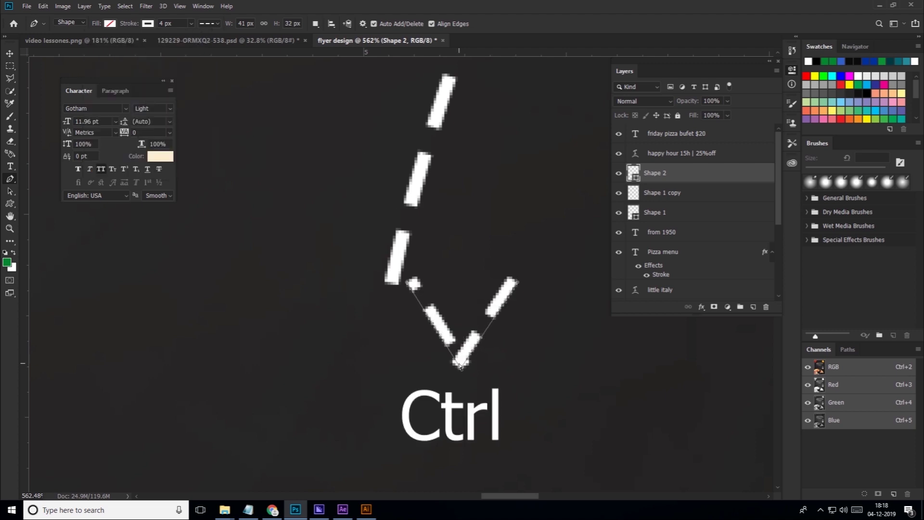
{"action": "left_click_drag", "start_coordinate": [130, 23], "coordinate": [312, 197]}
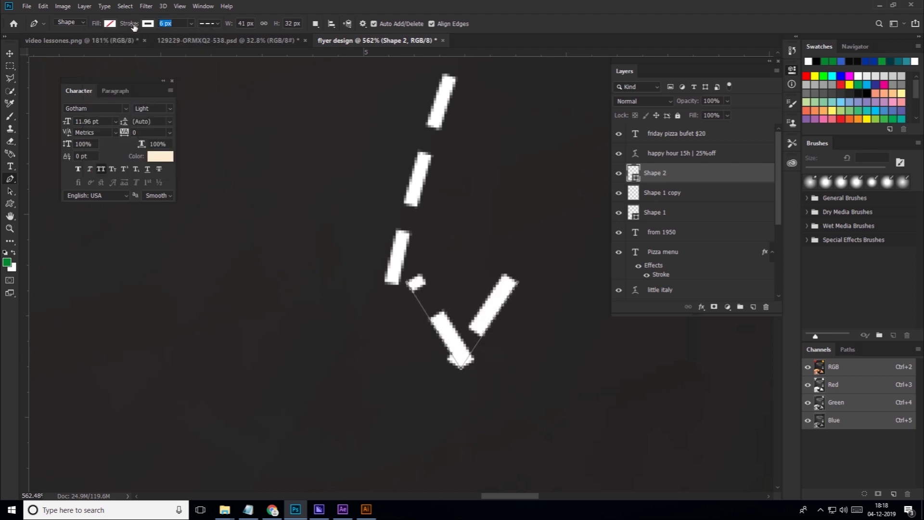
{"action": "left_click_drag", "start_coordinate": [463, 374], "coordinate": [463, 388]}
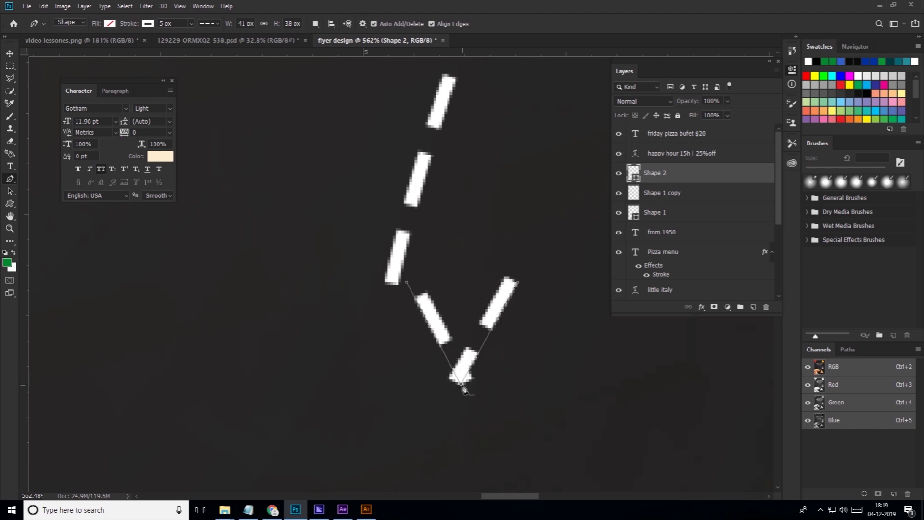
Step: Select the Shape 1 copy dashed line and put a Free Transform box around it
{"action": "key", "text": "v"}
{"action": "scroll", "coordinate": [443, 322], "scroll_direction": "down", "scroll_amount": 5}
{"action": "scroll", "coordinate": [481, 308], "scroll_direction": "down", "scroll_amount": 8}
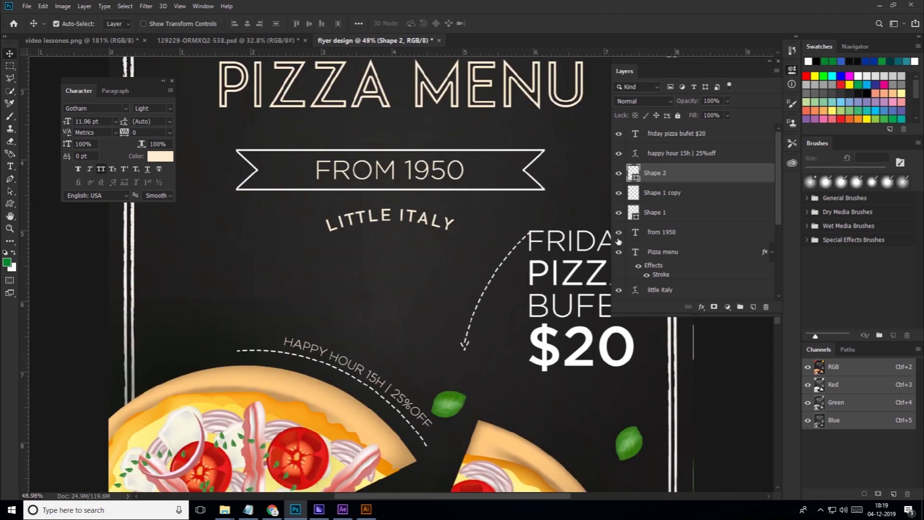
{"action": "left_click", "coordinate": [476, 332]}
{"action": "scroll", "coordinate": [476, 332], "scroll_direction": "up", "scroll_amount": 6}
{"action": "scroll", "coordinate": [458, 337], "scroll_direction": "up", "scroll_amount": 3}
{"action": "scroll", "coordinate": [458, 337], "scroll_direction": "down", "scroll_amount": 5}
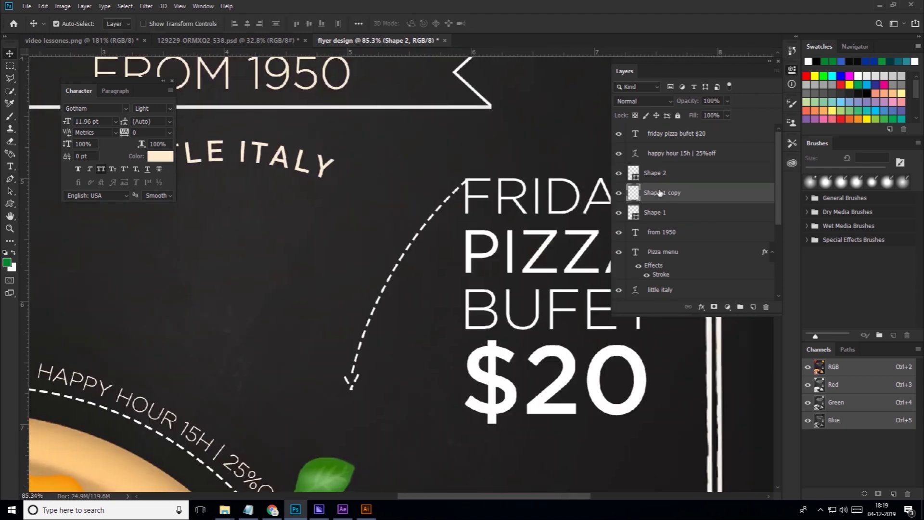
{"action": "left_click", "coordinate": [43, 6]}
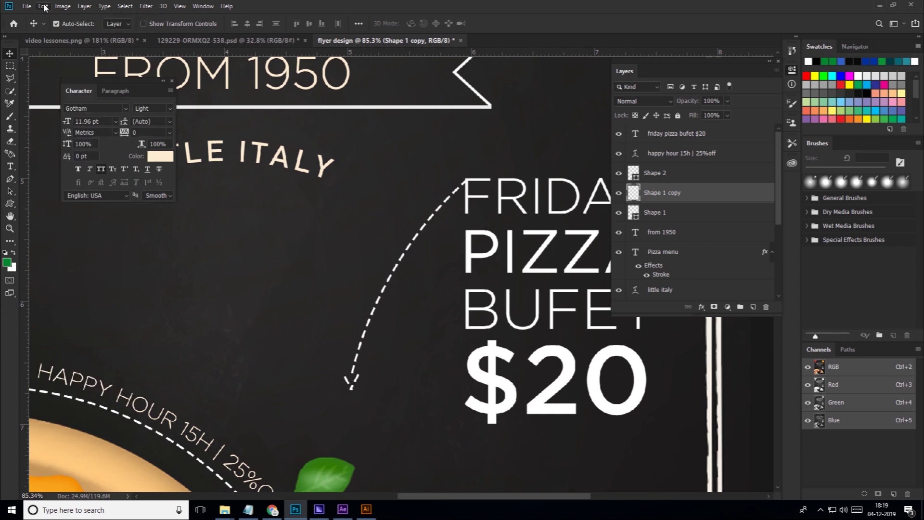
{"action": "left_click", "coordinate": [43, 6]}
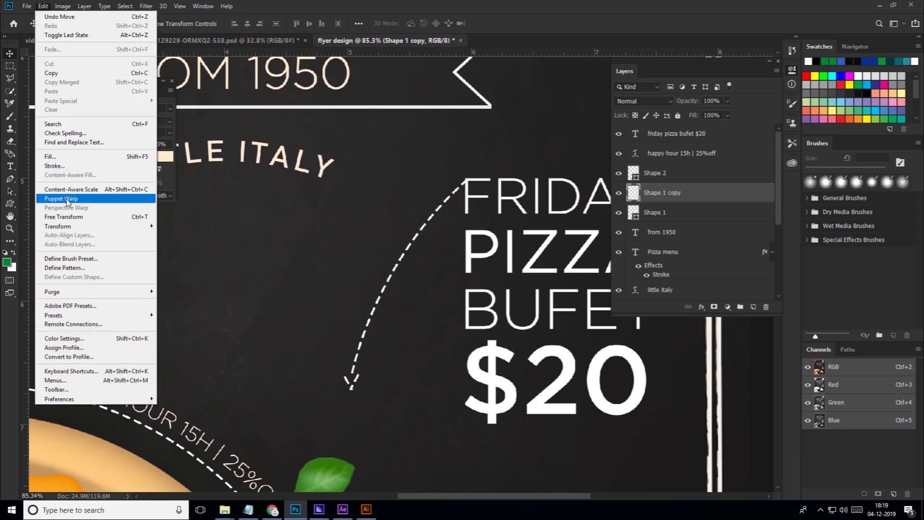
{"action": "left_click", "coordinate": [63, 216]}
Step: Warp the dashed line into a wider, smoother arc curving up toward FRIDAY
{"action": "right_click", "coordinate": [416, 233]}
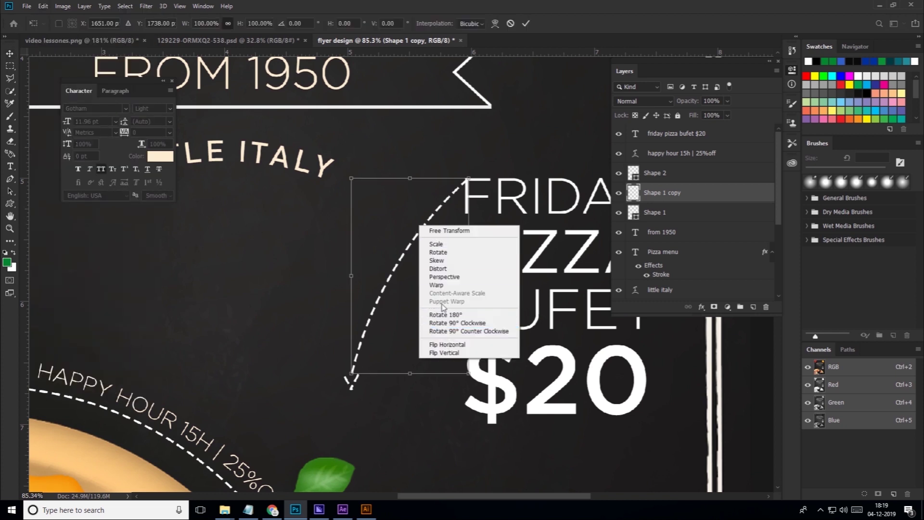
{"action": "left_click", "coordinate": [440, 285]}
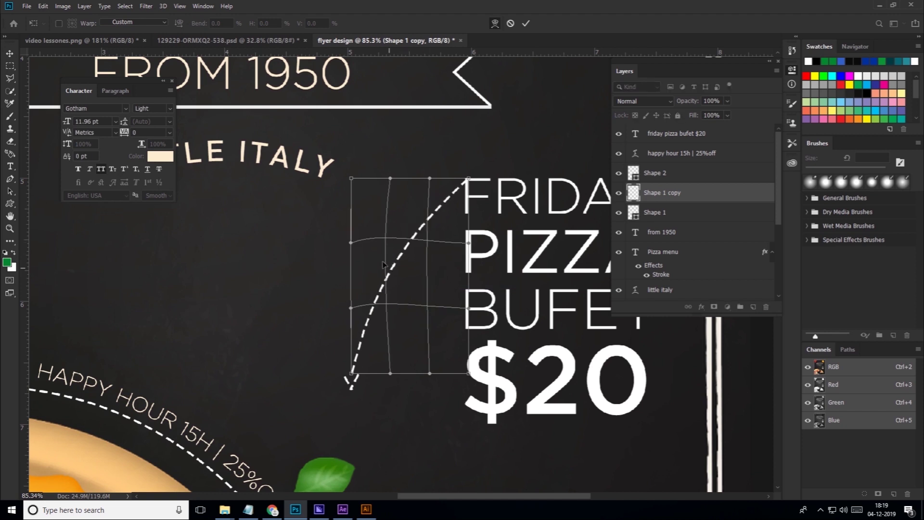
{"action": "left_click_drag", "start_coordinate": [406, 253], "coordinate": [370, 288]}
{"action": "left_click_drag", "start_coordinate": [422, 212], "coordinate": [401, 267]}
{"action": "left_click", "coordinate": [526, 23]}
{"action": "scroll", "coordinate": [433, 241], "scroll_direction": "down", "scroll_amount": 3}
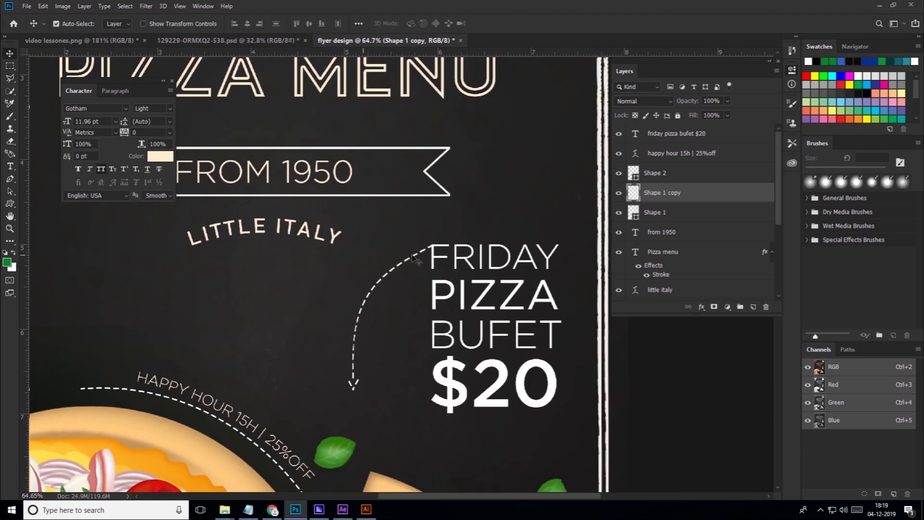
{"action": "scroll", "coordinate": [398, 226], "scroll_direction": "up", "scroll_amount": 5}
Step: Nudge the FRIDAY PIZZA BUFET text and outline the overlapping dashes with a polygonal selection
{"action": "scroll", "coordinate": [398, 227], "scroll_direction": "down", "scroll_amount": 3}
{"action": "mouse_move", "coordinate": [319, 326]}
{"action": "left_mouse_down"}
{"action": "mouse_move", "coordinate": [312, 277]}
{"action": "mouse_move", "coordinate": [316, 294]}
{"action": "left_mouse_up"}
{"action": "scroll", "coordinate": [331, 318], "scroll_direction": "up", "scroll_amount": 5}
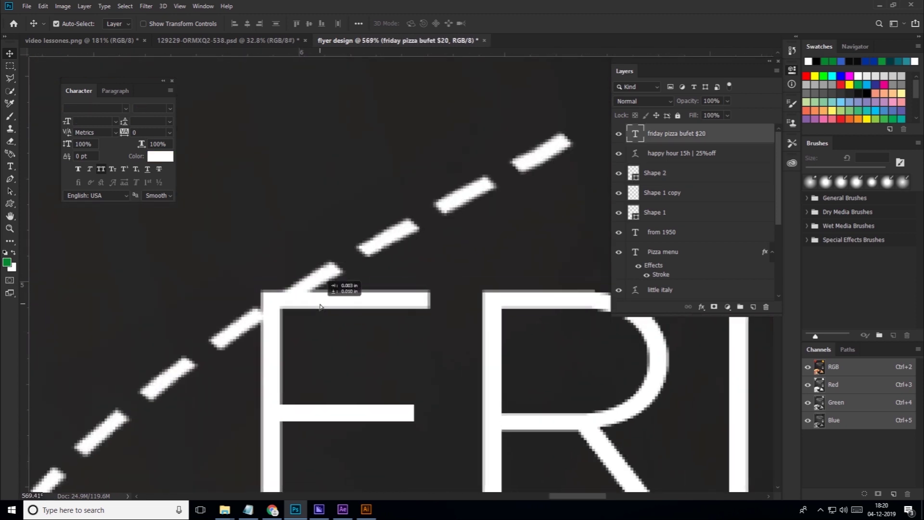
{"action": "left_click", "coordinate": [9, 78]}
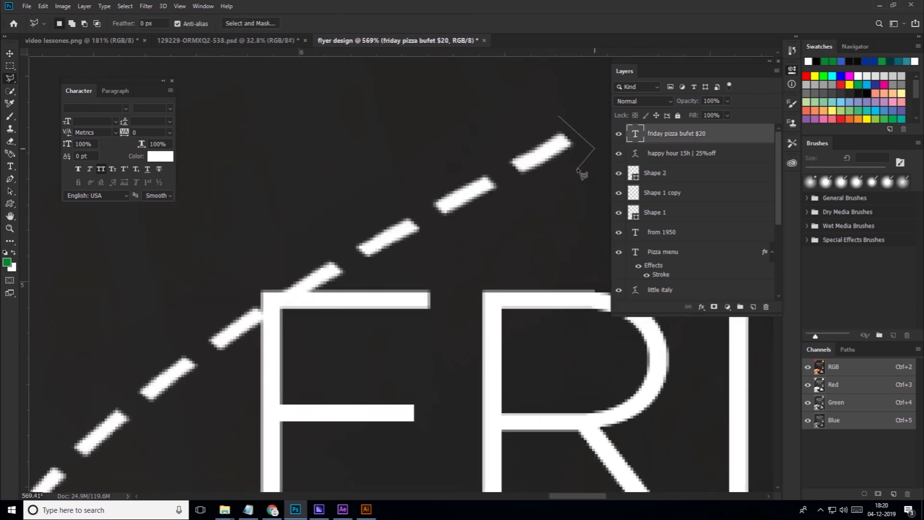
{"action": "left_click", "coordinate": [321, 299]}
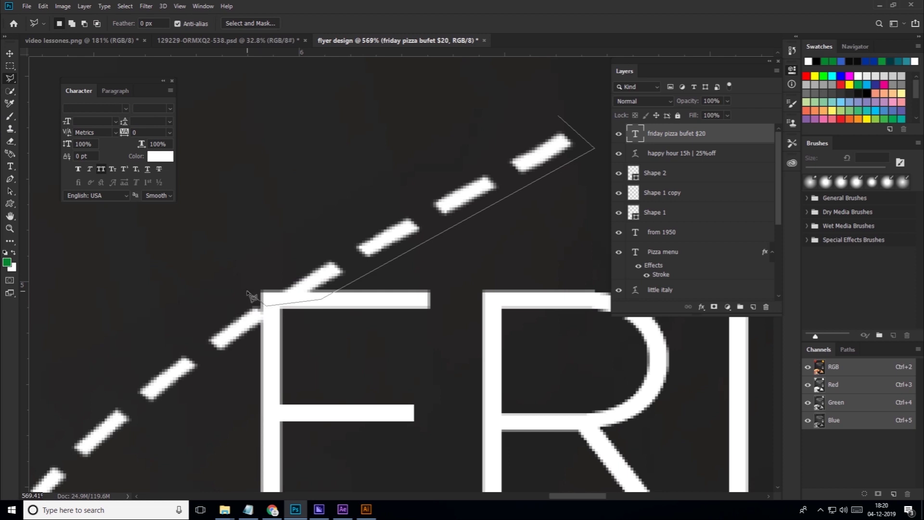
{"action": "double_click", "coordinate": [515, 92]}
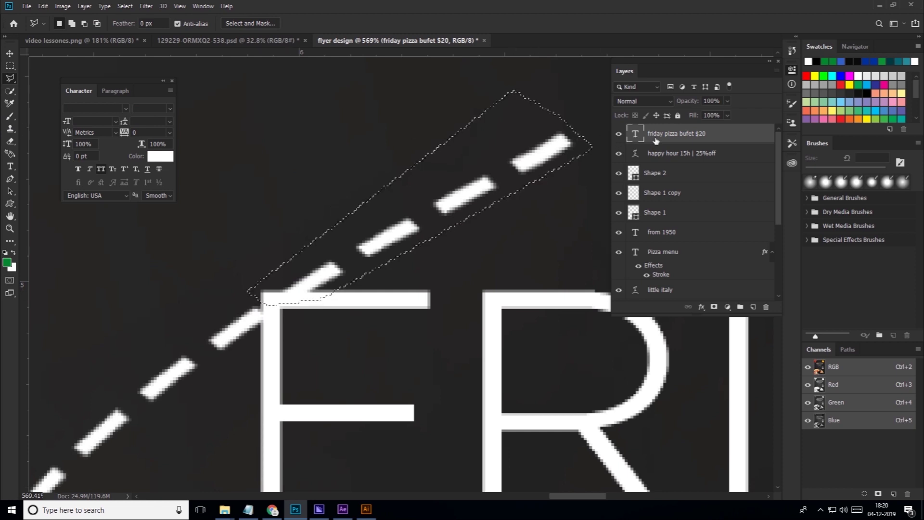
Step: Clear the selected dashes from the Shape 1 copy layer and deselect
{"action": "left_click", "coordinate": [659, 193]}
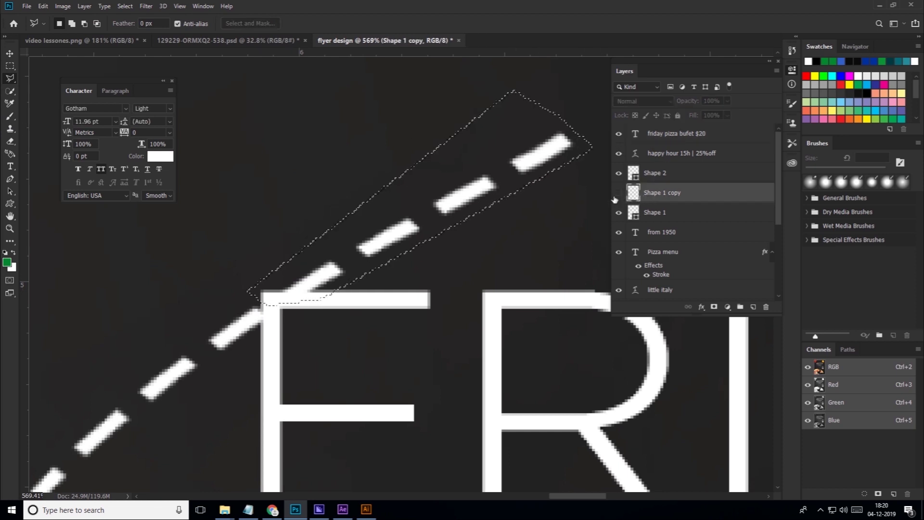
{"action": "key", "text": "Delete"}
{"action": "left_click", "coordinate": [43, 6]}
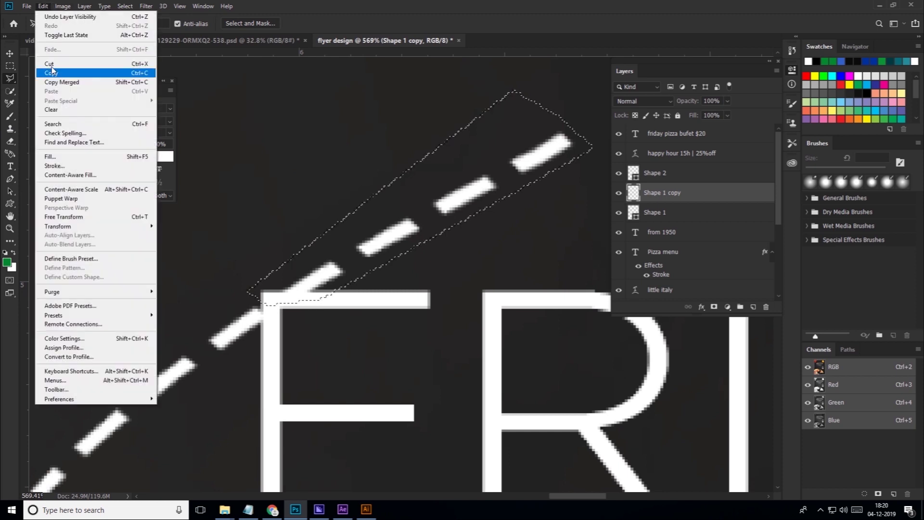
{"action": "left_click", "coordinate": [52, 110]}
{"action": "scroll", "coordinate": [308, 229], "scroll_direction": "down", "scroll_amount": 3}
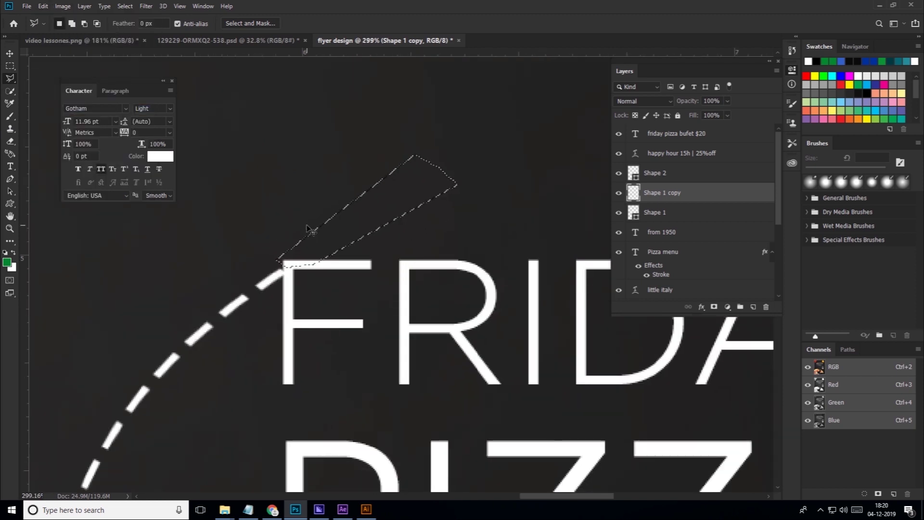
{"action": "left_click", "coordinate": [125, 6]}
{"action": "left_click", "coordinate": [139, 25]}
{"action": "scroll", "coordinate": [366, 283], "scroll_direction": "down", "scroll_amount": 2}
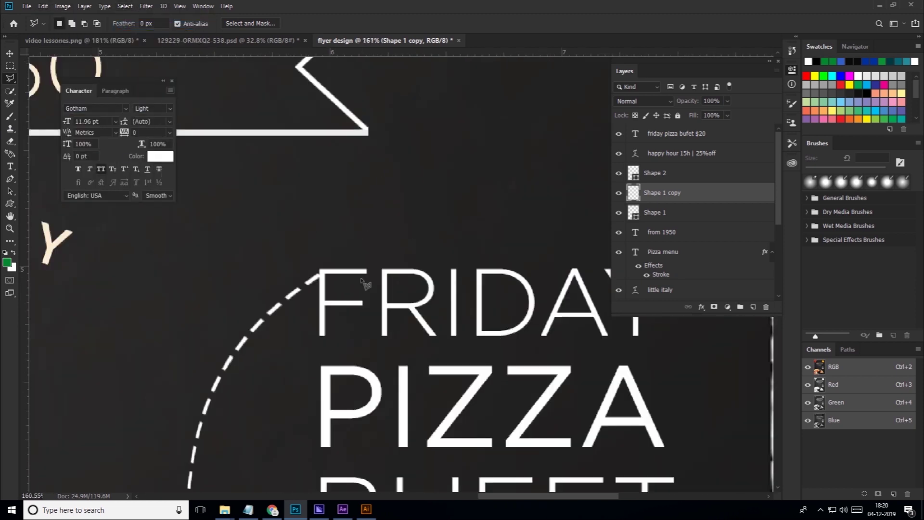
{"action": "scroll", "coordinate": [364, 284], "scroll_direction": "down", "scroll_amount": 3}
{"action": "scroll", "coordinate": [370, 279], "scroll_direction": "down", "scroll_amount": 2}
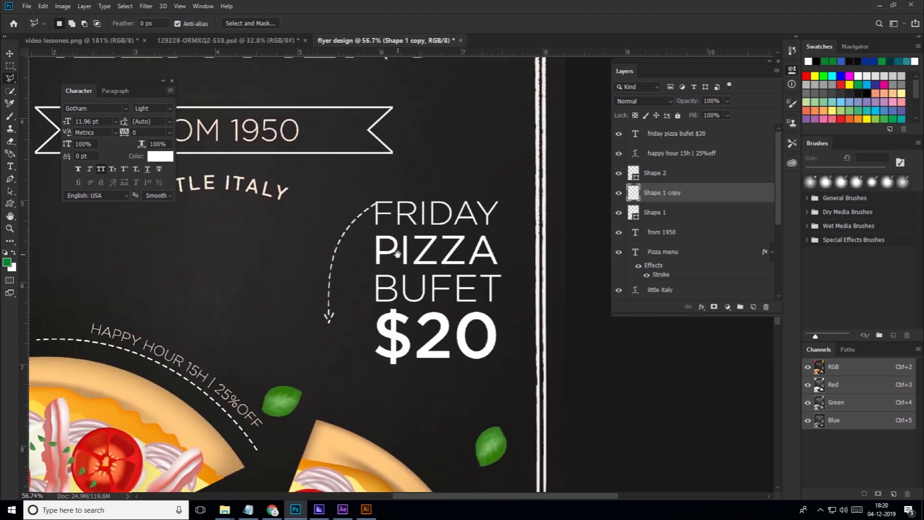
Step: Group the THE BEST SICILIAN PIZZA and Pizza menu layers as 'pizza name'
{"action": "scroll", "coordinate": [397, 252], "scroll_direction": "down", "scroll_amount": 2}
{"action": "scroll", "coordinate": [433, 291], "scroll_direction": "down", "scroll_amount": 2}
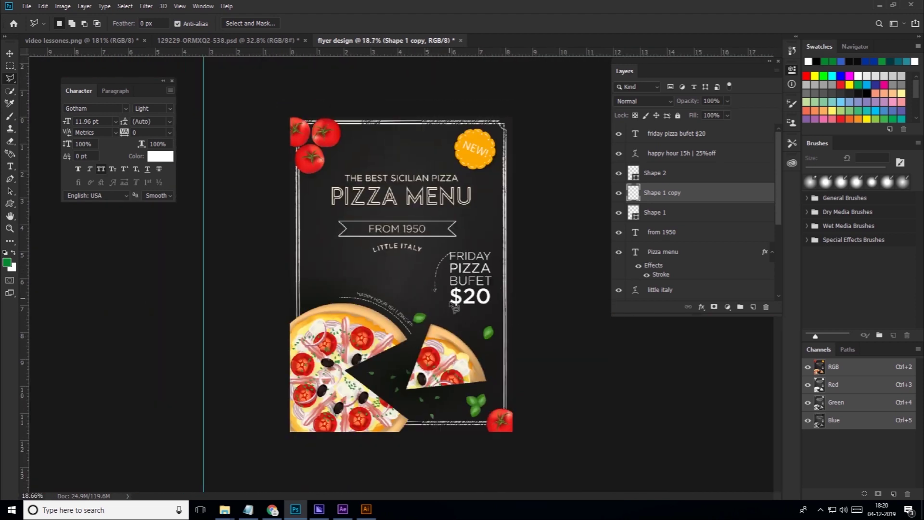
{"action": "scroll", "coordinate": [454, 307], "scroll_direction": "up", "scroll_amount": 3}
{"action": "scroll", "coordinate": [450, 272], "scroll_direction": "down", "scroll_amount": 2}
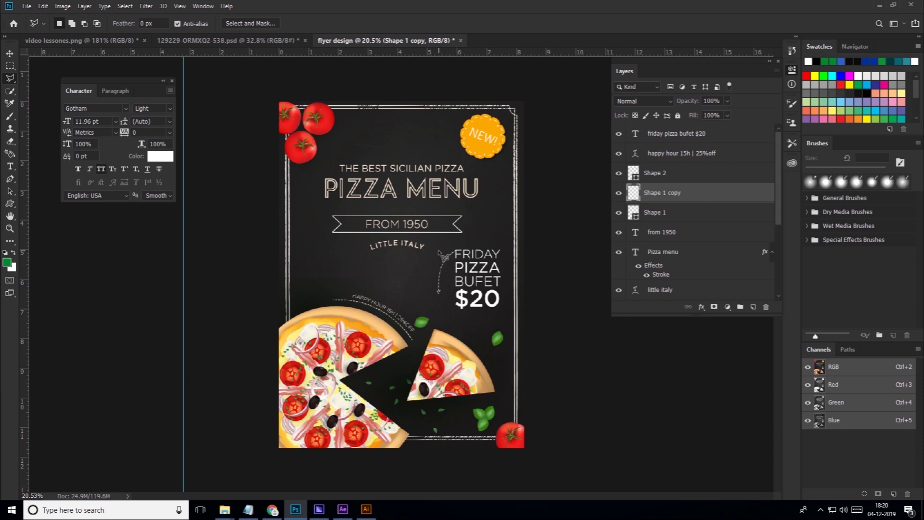
{"action": "double_click", "coordinate": [635, 251]}
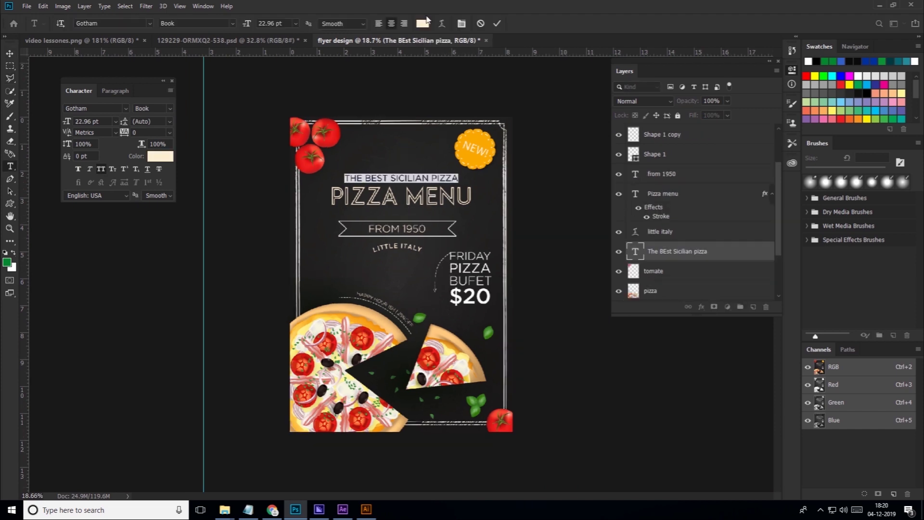
{"action": "left_click", "coordinate": [422, 23]}
{"action": "key", "text": "Escape"}
{"action": "key", "text": "ctrl+Return"}
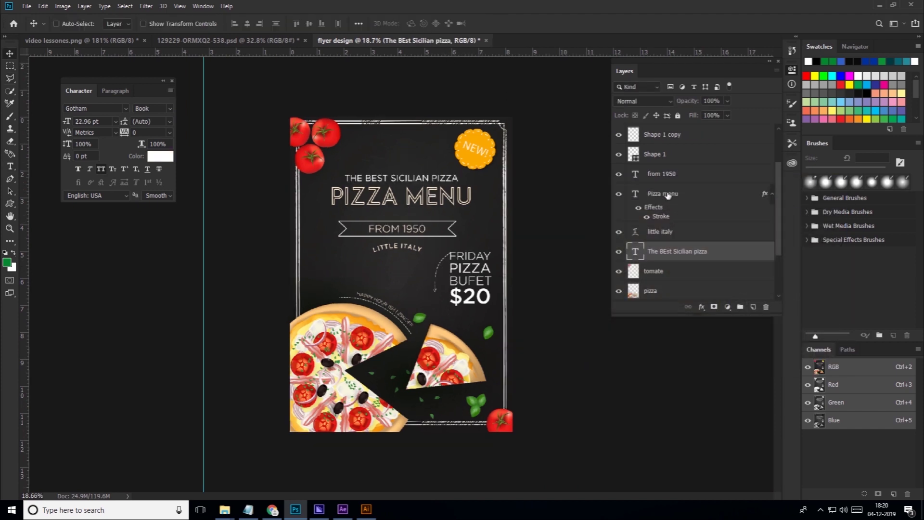
{"action": "left_click", "coordinate": [667, 194], "text": "ctrl"}
{"action": "key", "text": "ctrl+g"}
{"action": "type", "text": "pizza name"}
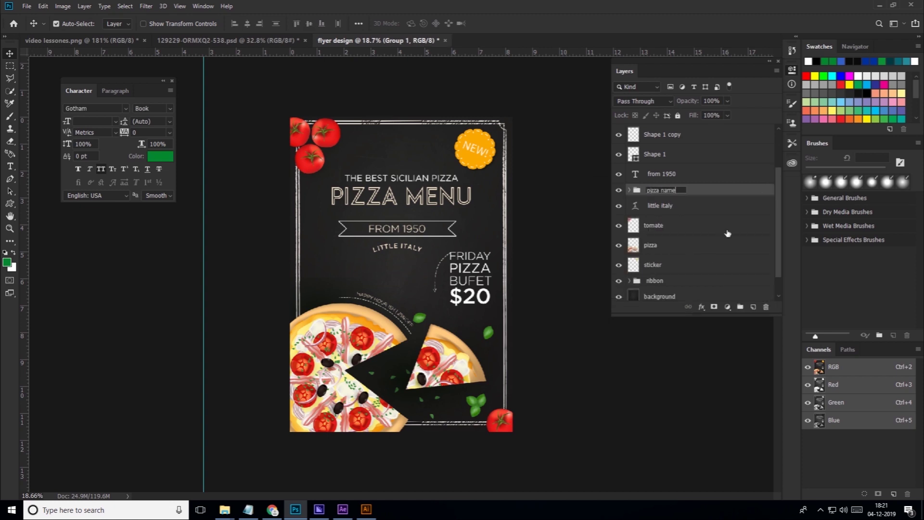
{"action": "key", "text": "Return"}
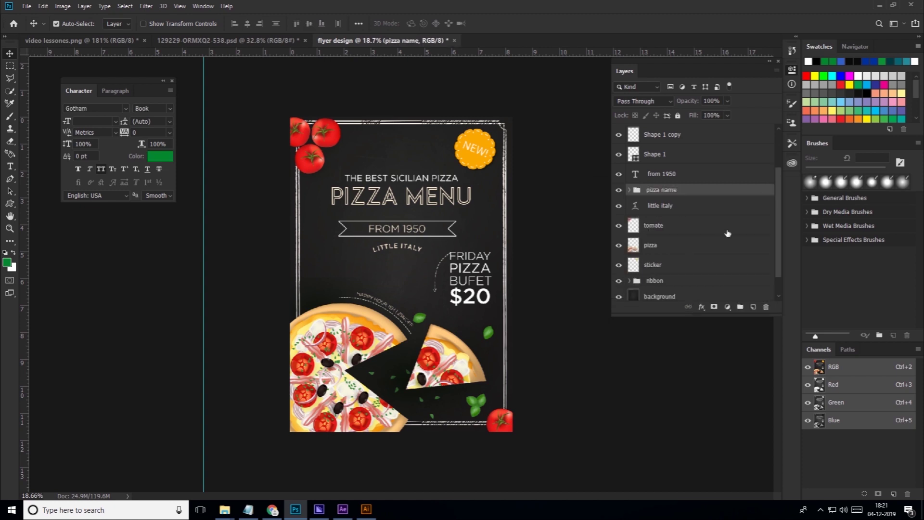
Step: Move the LITTLE ITALY text slightly up on the flyer
{"action": "scroll", "coordinate": [417, 230], "scroll_direction": "up", "scroll_amount": 2}
{"action": "left_click", "coordinate": [394, 237]}
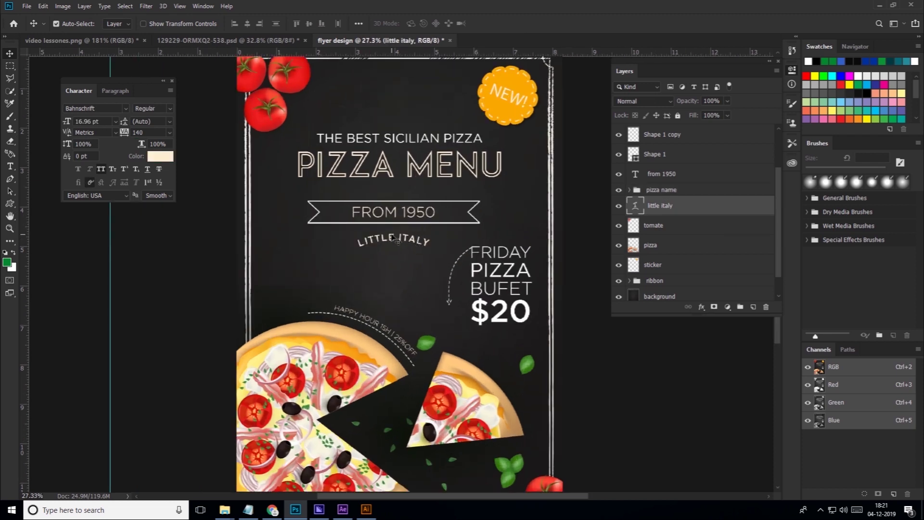
{"action": "left_click_drag", "start_coordinate": [394, 238], "coordinate": [393, 237]}
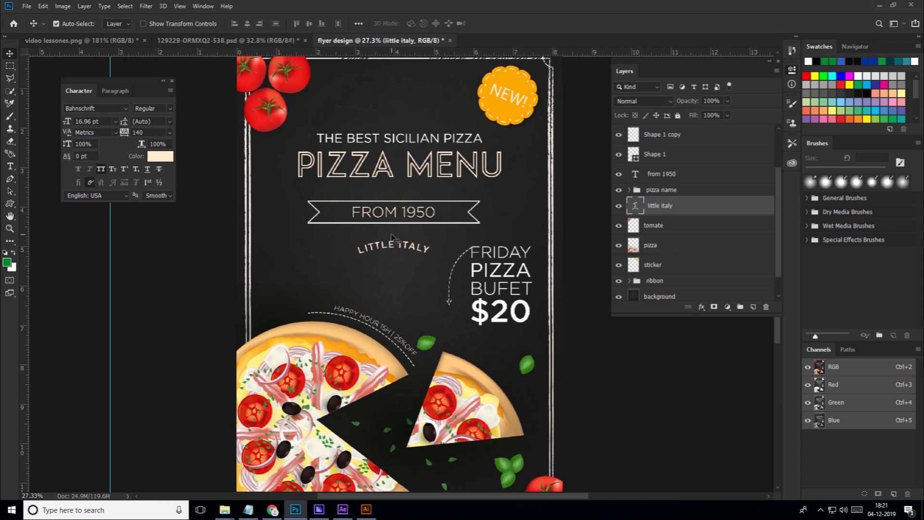
{"action": "scroll", "coordinate": [391, 236], "scroll_direction": "down", "scroll_amount": 1}
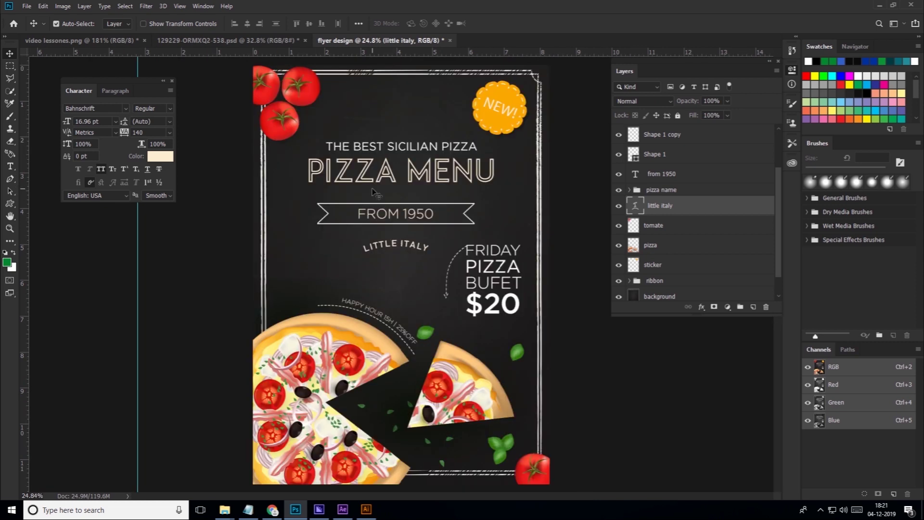
{"action": "scroll", "coordinate": [401, 295], "scroll_direction": "down", "scroll_amount": 2}
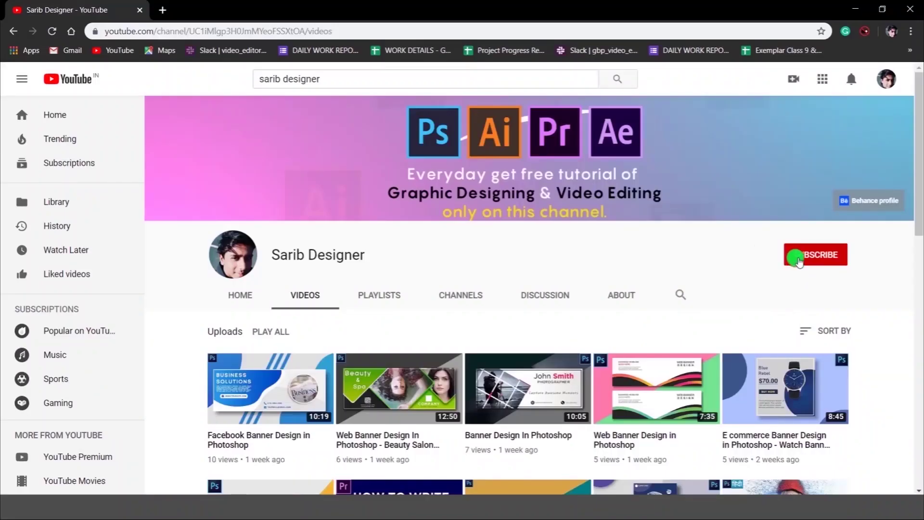
Step: Subscribe to the channel with All notifications and scroll down through its older videos
{"action": "left_click", "coordinate": [796, 255]}
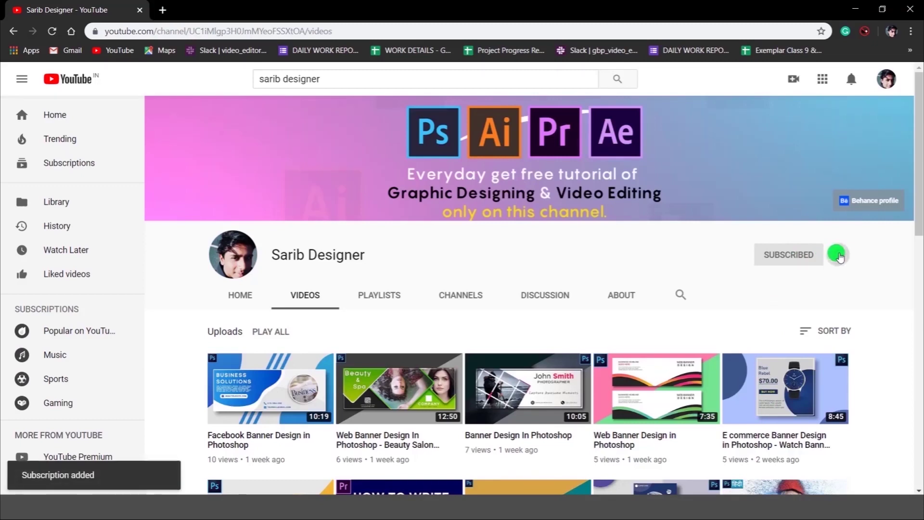
{"action": "left_click", "coordinate": [834, 257]}
{"action": "left_click", "coordinate": [801, 279]}
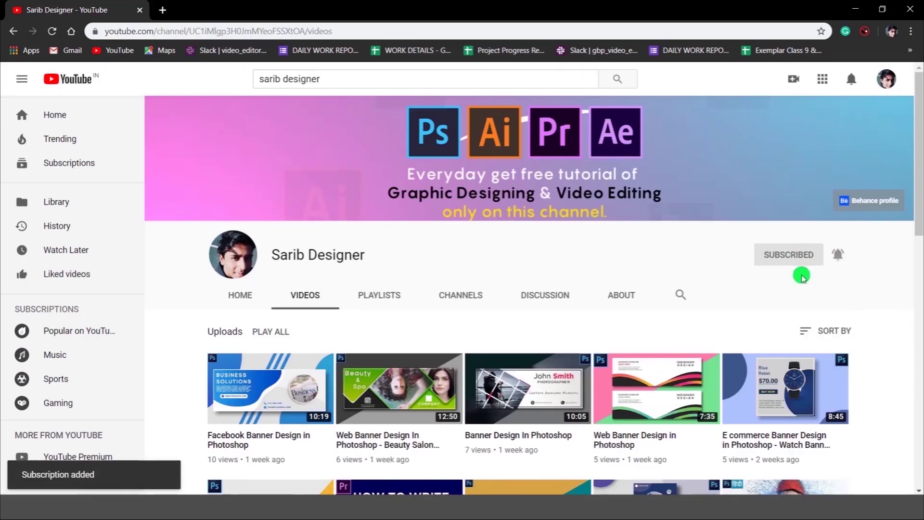
{"action": "left_click_drag", "start_coordinate": [918, 121], "coordinate": [919, 192]}
{"action": "left_click_drag", "start_coordinate": [919, 200], "coordinate": [919, 221]}
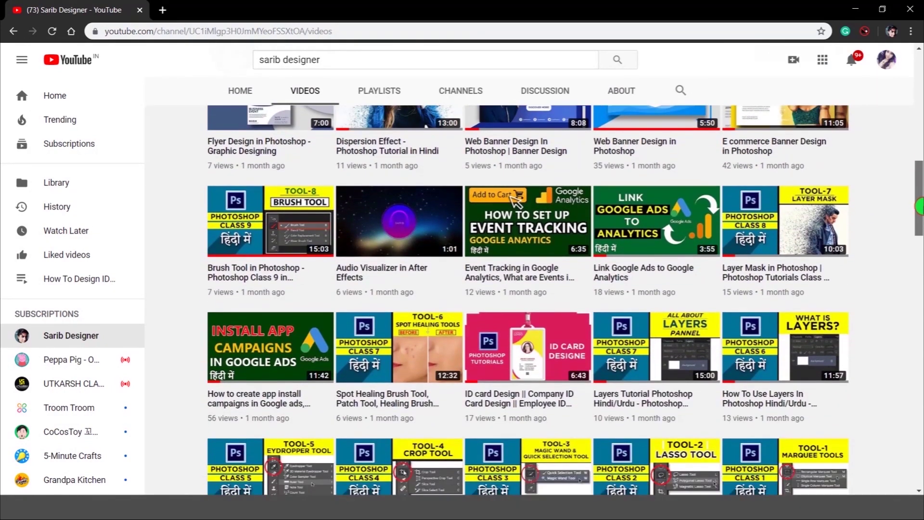